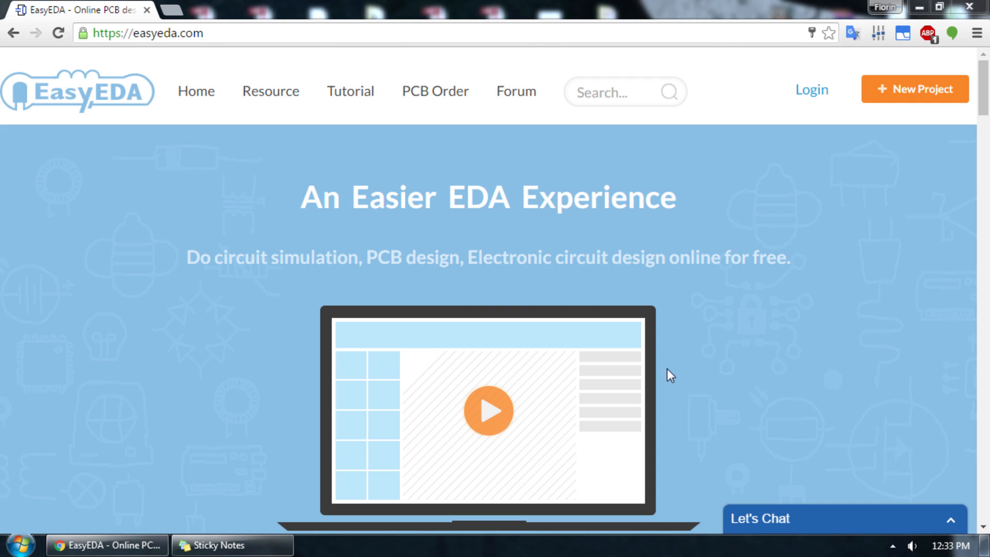
# Step: Look through the homepage sections on supported platforms, PCB layout and simulation capability, and collaborative hardware design
pyautogui.scroll(-6, 813, 407)
pyautogui.scroll(6, 812, 408)
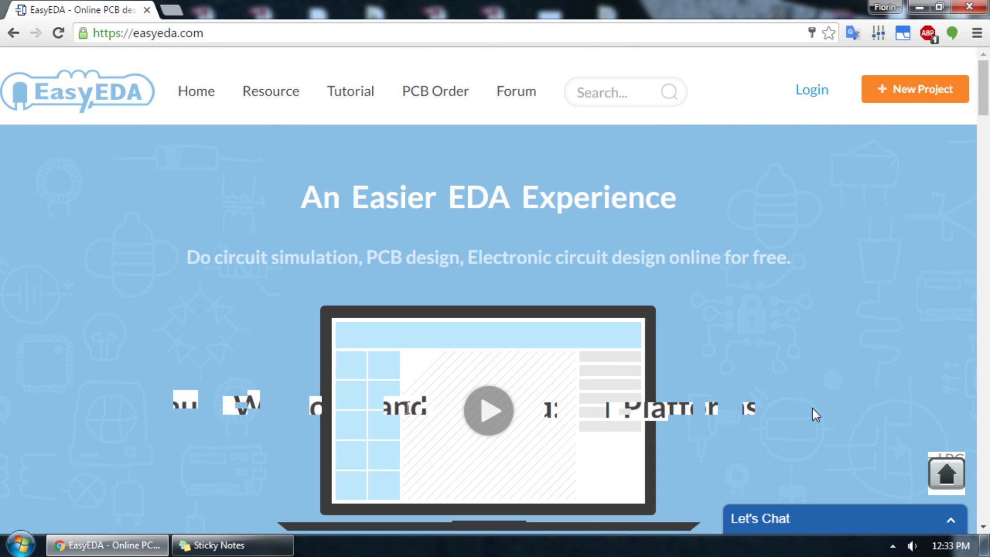
pyautogui.scroll(-6, 812, 409)
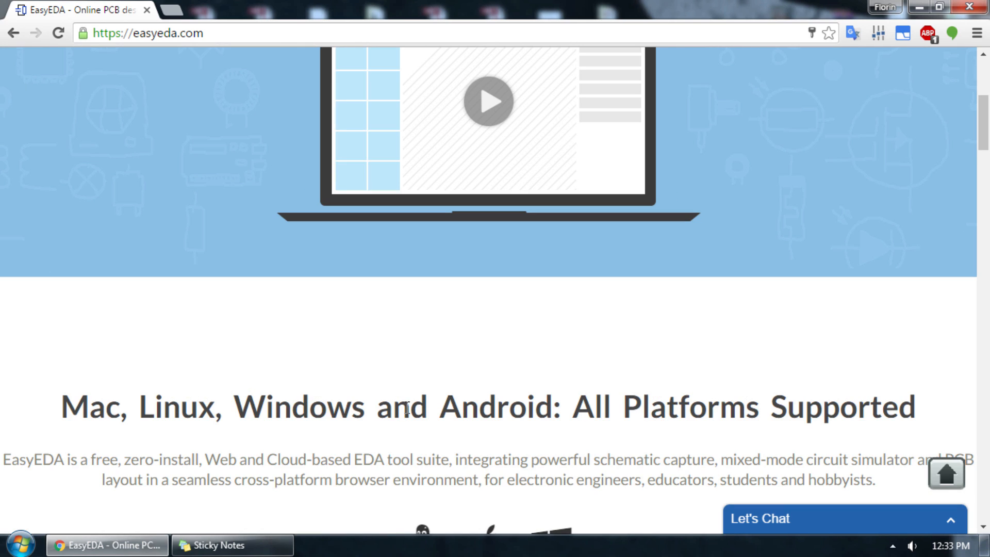
pyautogui.scroll(-2, 405, 410)
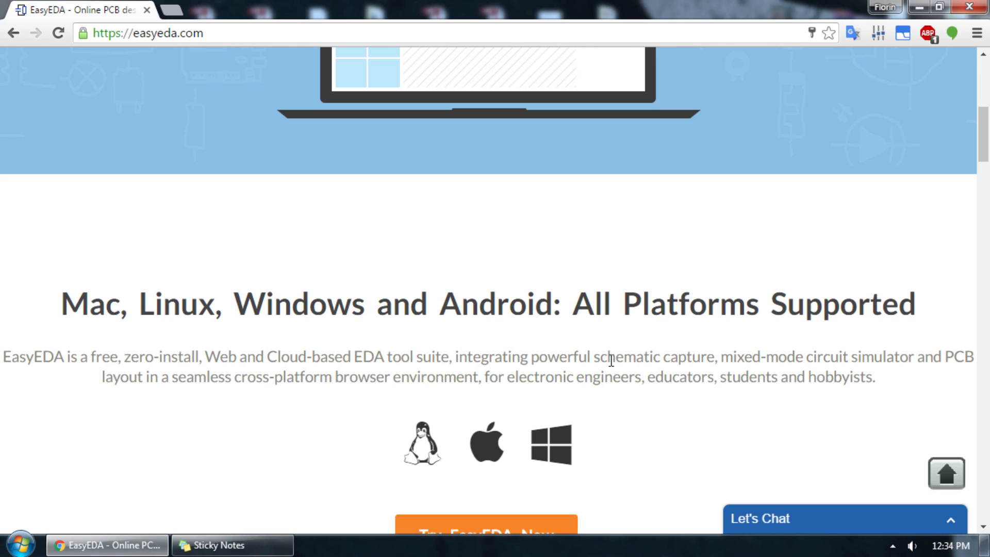
pyautogui.scroll(-2, 609, 364)
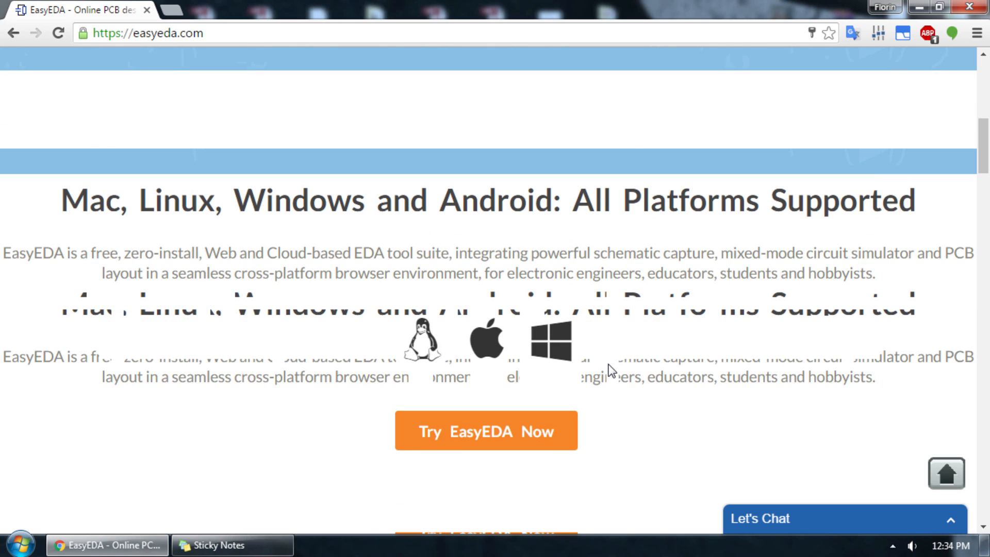
pyautogui.scroll(-3, 609, 365)
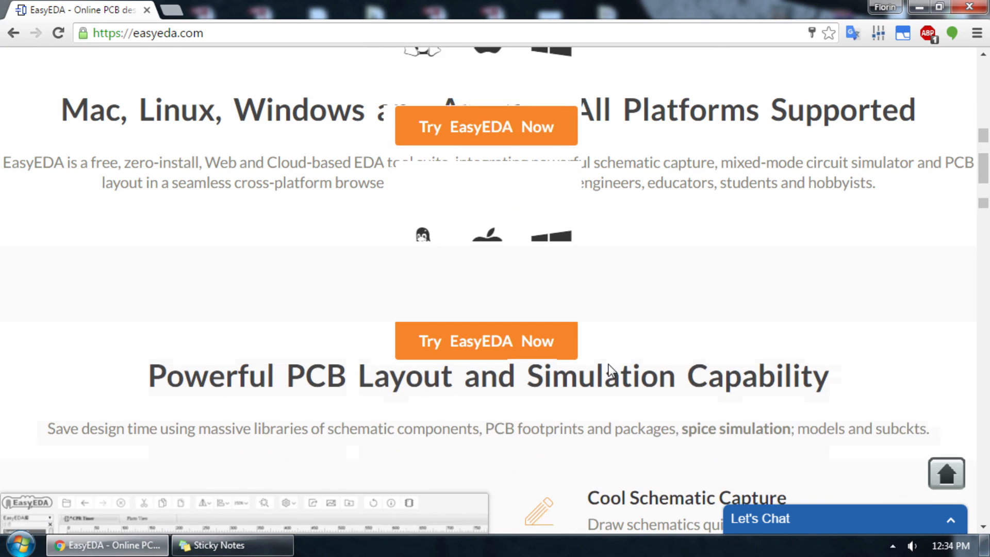
pyautogui.scroll(-4, 610, 370)
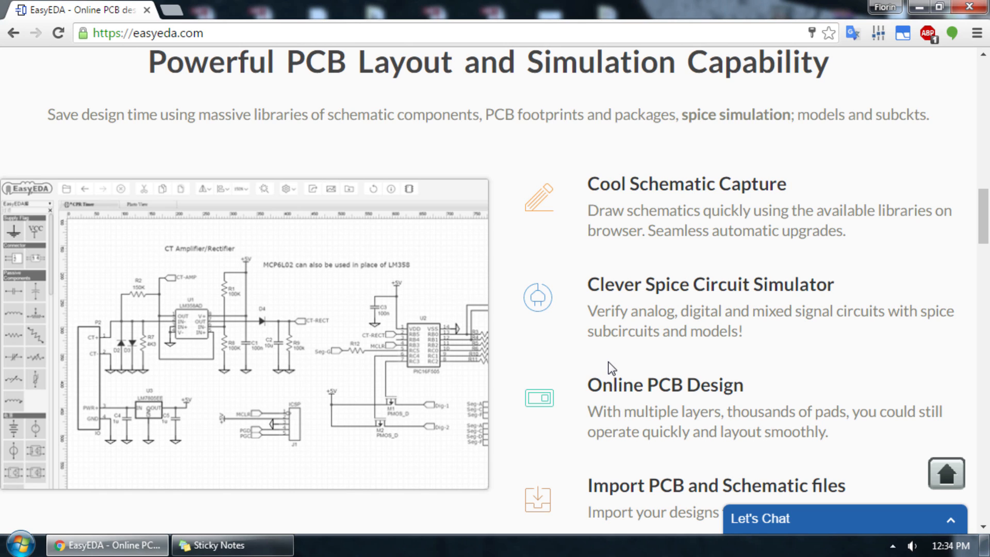
pyautogui.scroll(-2, 612, 368)
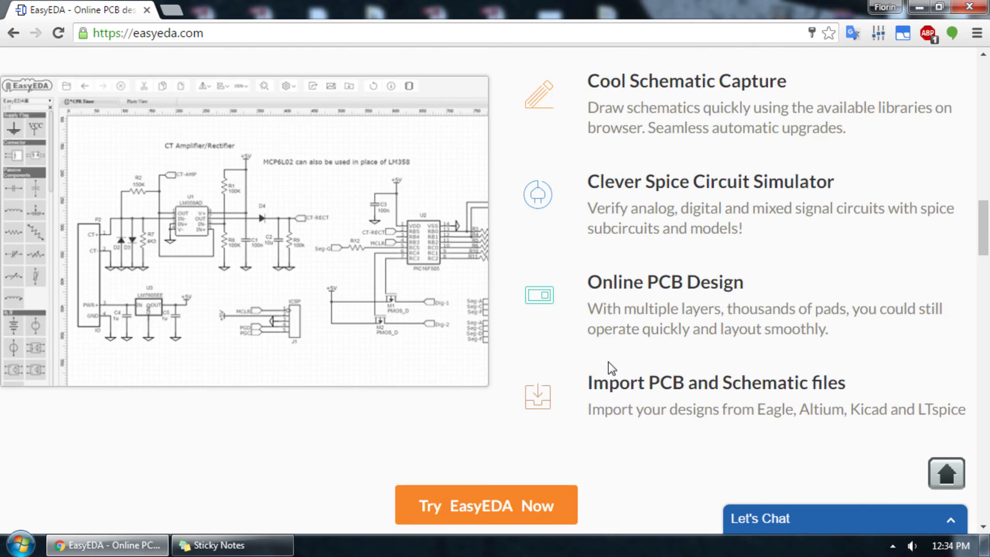
pyautogui.scroll(-6, 611, 367)
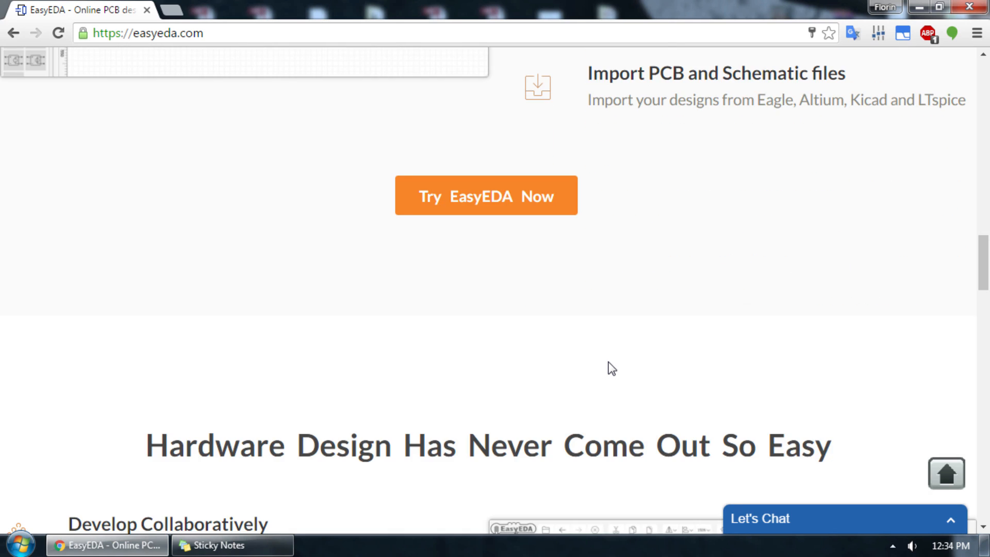
pyautogui.scroll(8, 612, 367)
pyautogui.scroll(-10, 611, 368)
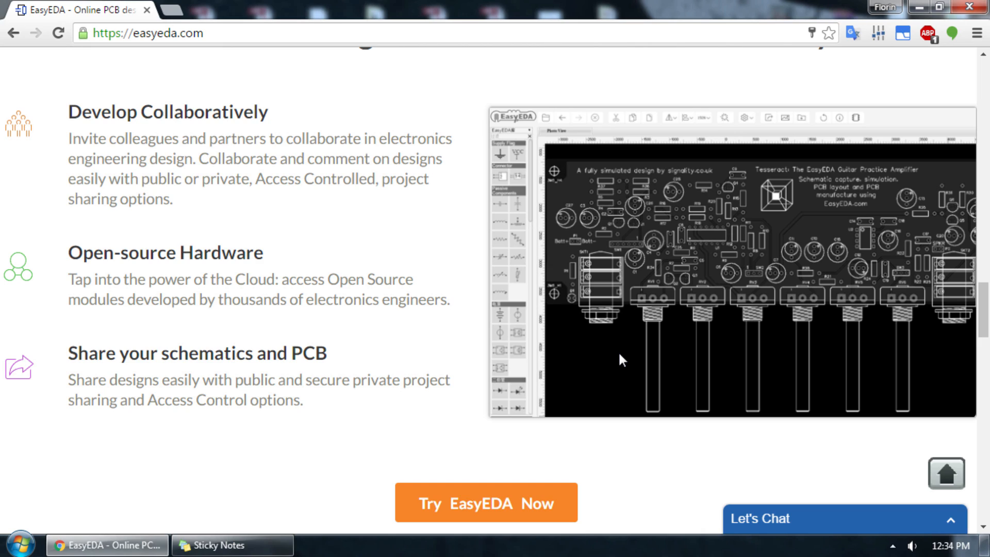
pyautogui.scroll(-10, 620, 355)
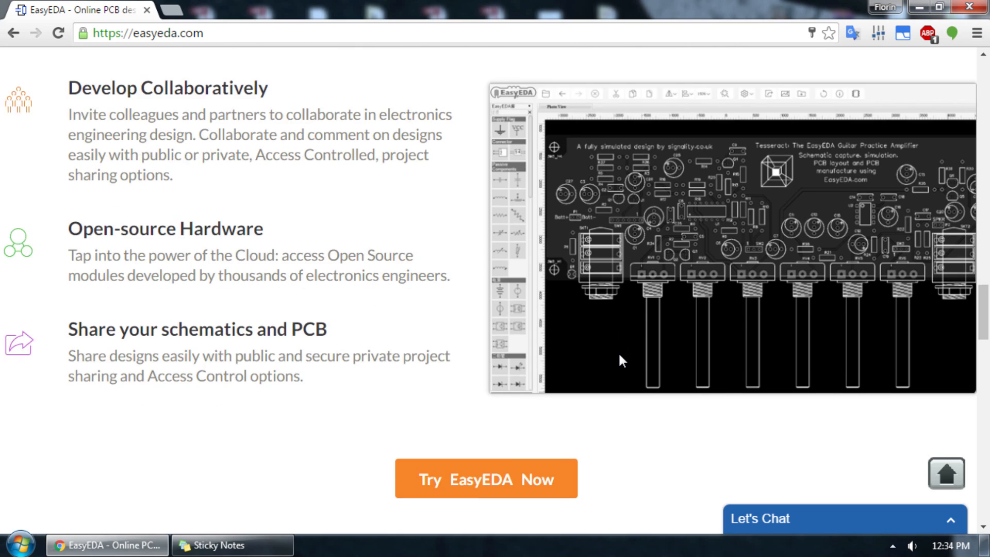
pyautogui.scroll(-2, 621, 360)
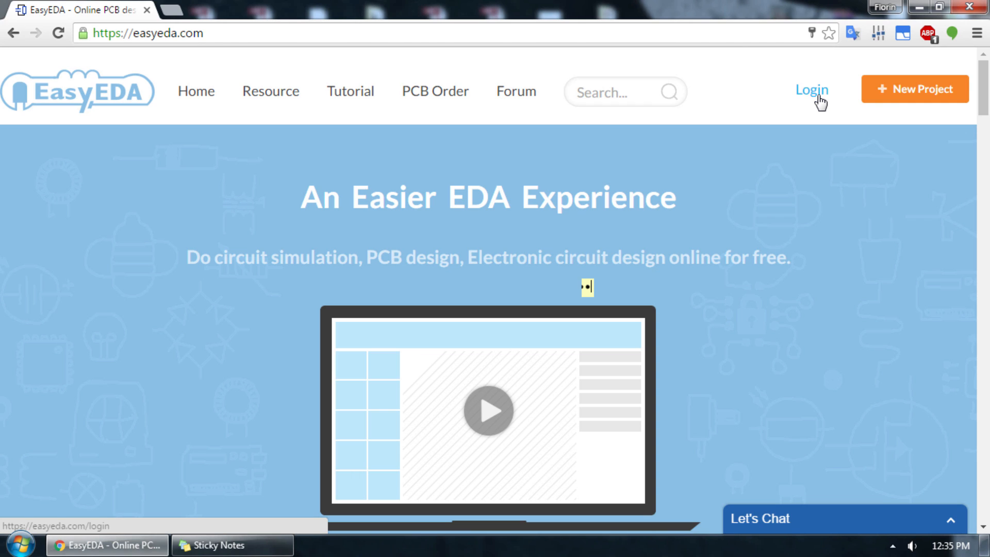
# Step: Log in to the account and open the editor for a new project
pyautogui.click(820, 100)
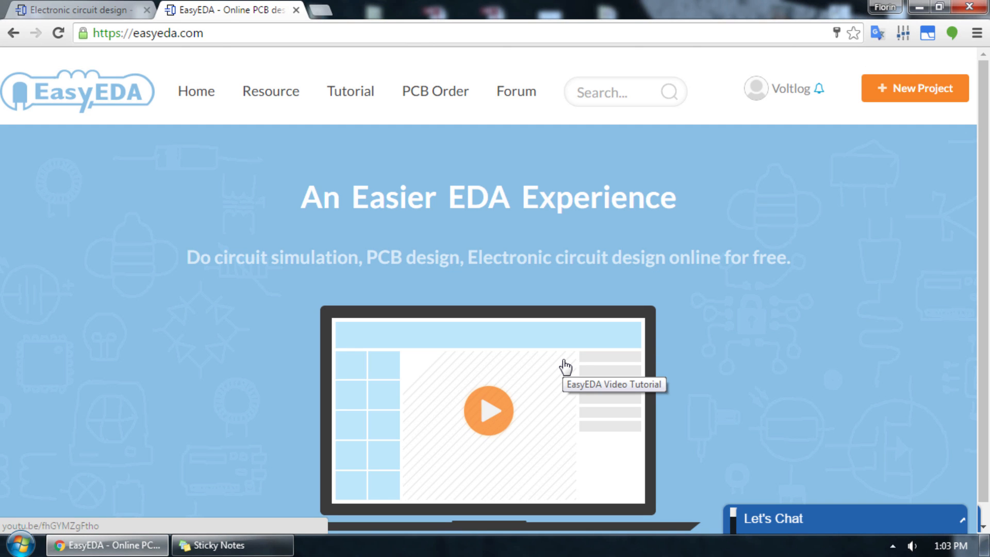
pyautogui.click(806, 92)
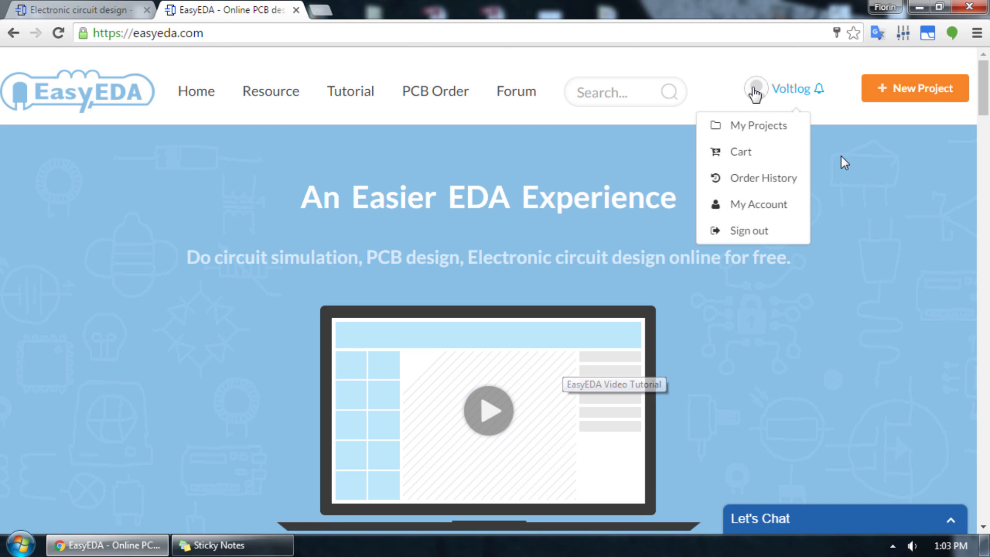
pyautogui.click(897, 93)
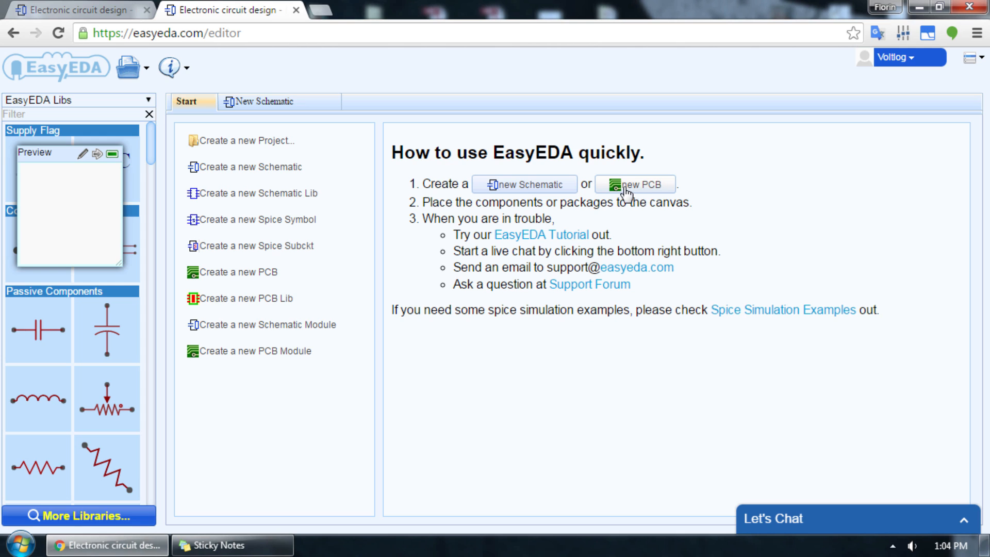
# Step: Create a new schematic and move the Drawing Tools and Wiring Tools palettes near the canvas's right edge
pyautogui.click(503, 185)
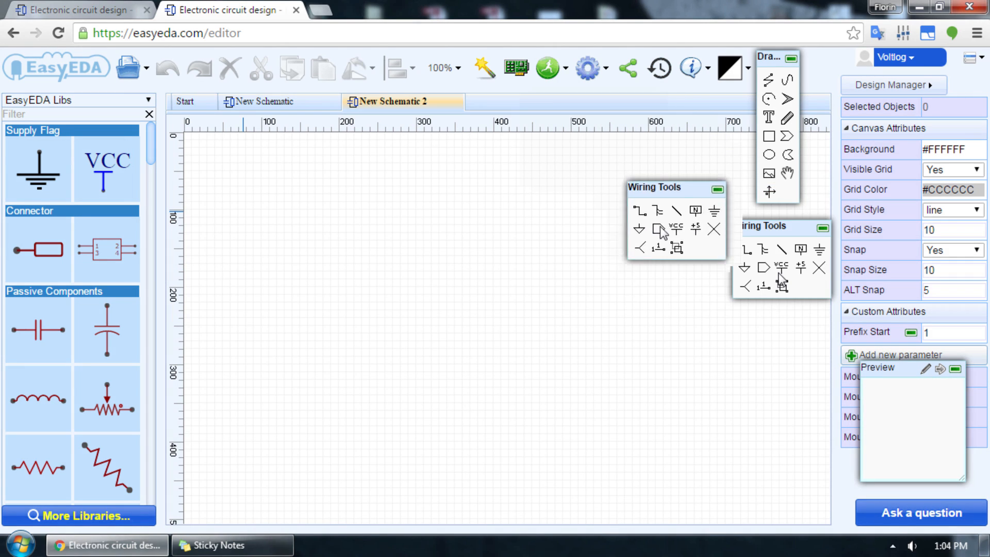
pyautogui.moveTo(774, 61)
pyautogui.mouseDown()
pyautogui.moveTo(788, 109)
pyautogui.moveTo(765, 71)
pyautogui.moveTo(775, 66)
pyautogui.mouseUp()
pyautogui.moveTo(761, 246)
pyautogui.mouseDown()
pyautogui.moveTo(670, 238)
pyautogui.moveTo(754, 276)
pyautogui.moveTo(758, 247)
pyautogui.mouseUp()
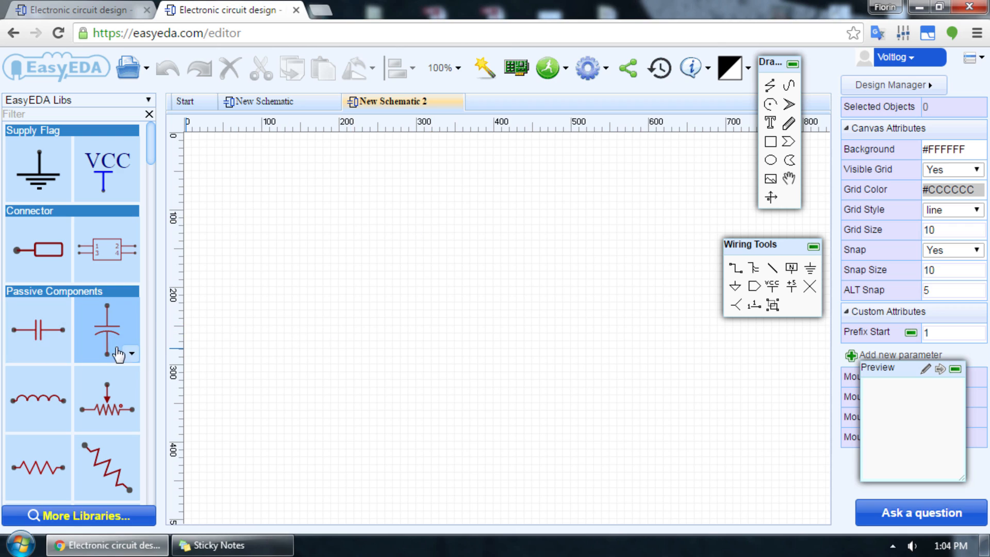
# Step: Switch the library resistor symbol to Resistor(EU) and back to Resistor(US)
pyautogui.click(59, 492)
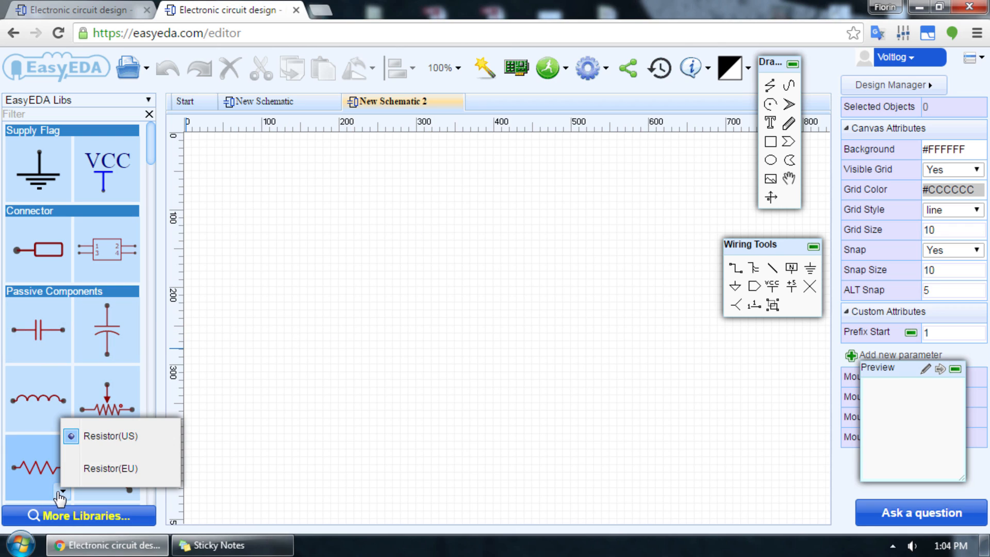
pyautogui.click(92, 482)
pyautogui.click(62, 495)
pyautogui.click(94, 443)
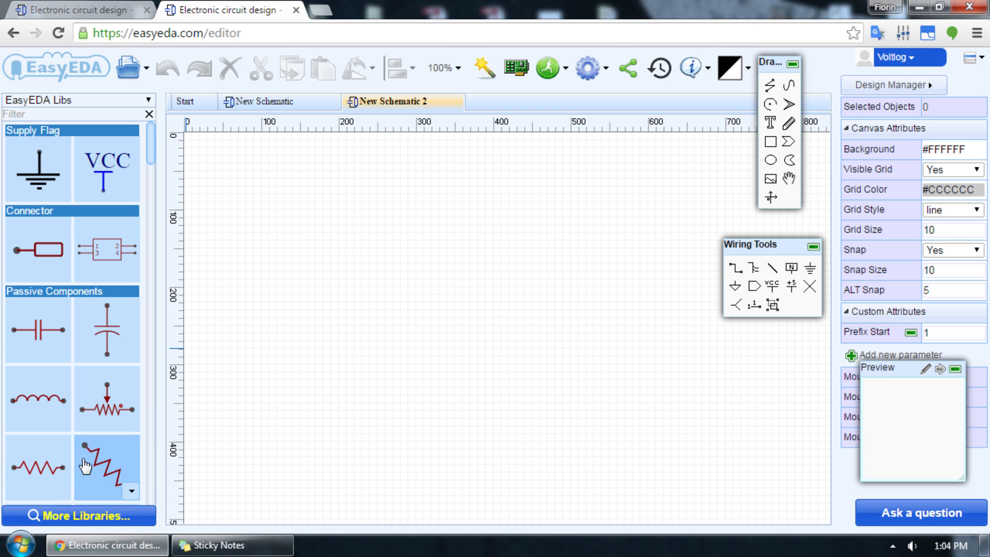
# Step: Switch the library resistor to Resistor(EU) and place one vertically in the canvas's upper-left area with the value 10k
pyautogui.click(62, 491)
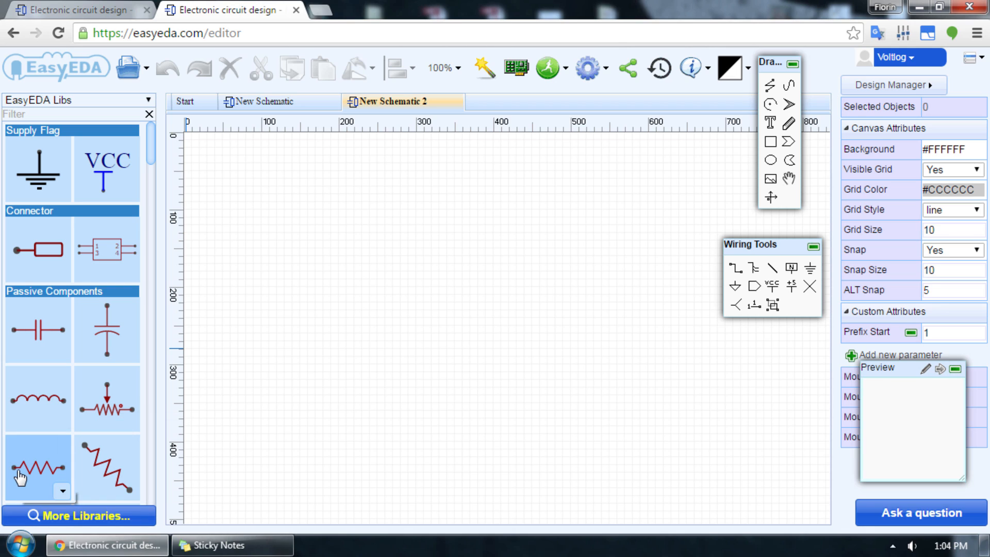
pyautogui.click(66, 492)
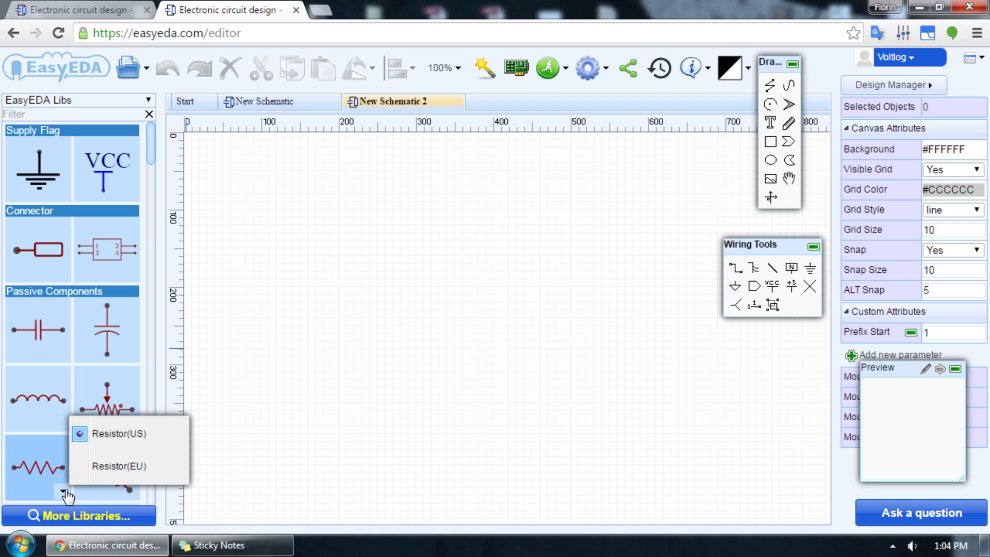
pyautogui.click(82, 467)
pyautogui.click(32, 474)
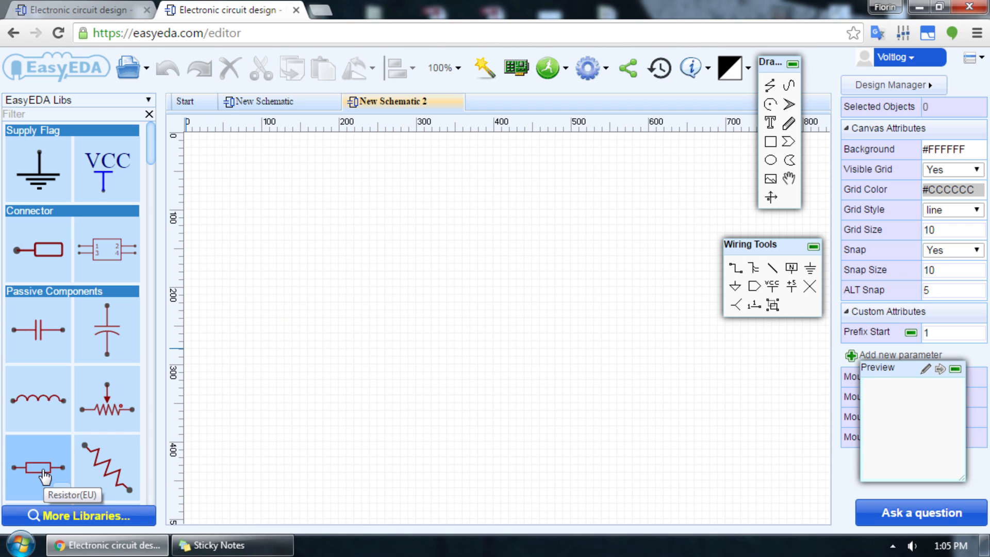
pyautogui.click(44, 472)
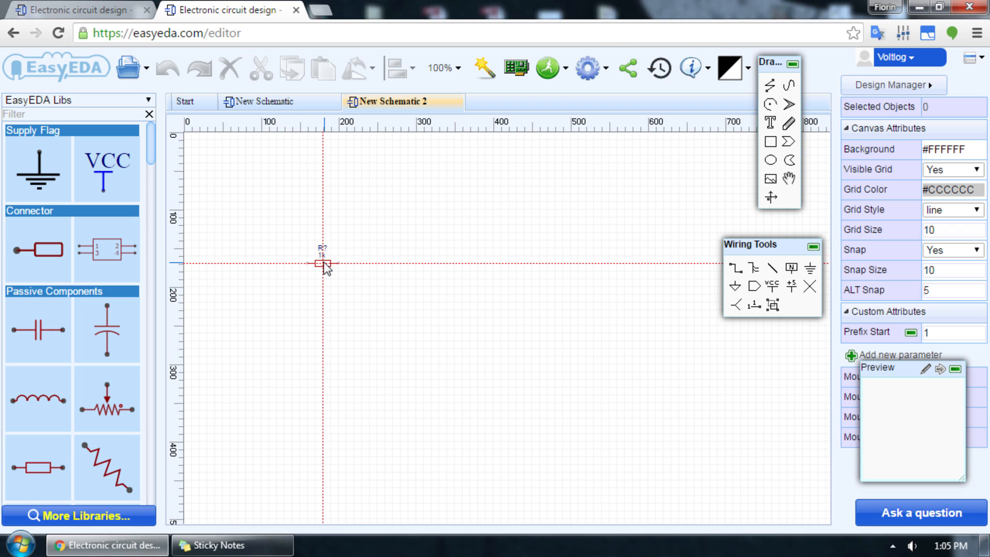
pyautogui.press('space')
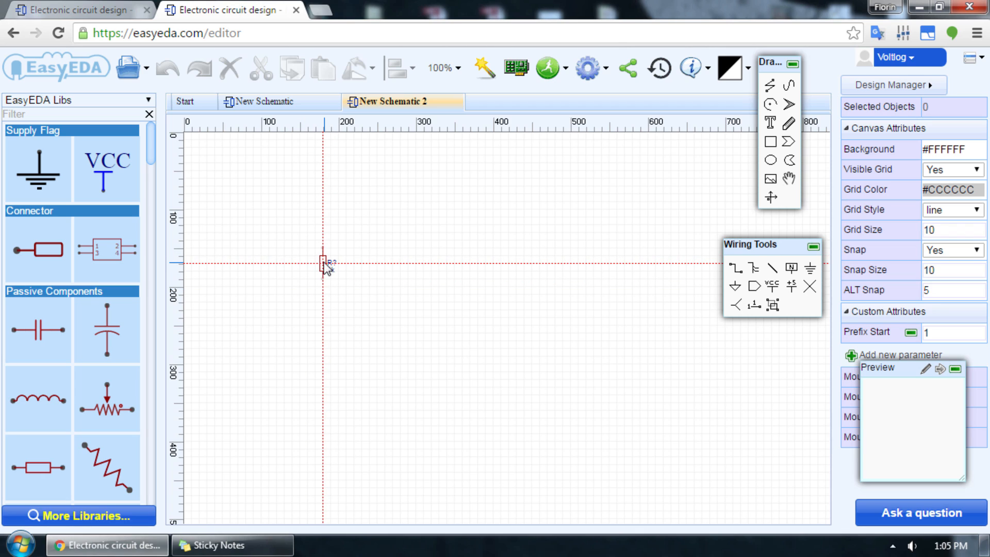
pyautogui.click(301, 244)
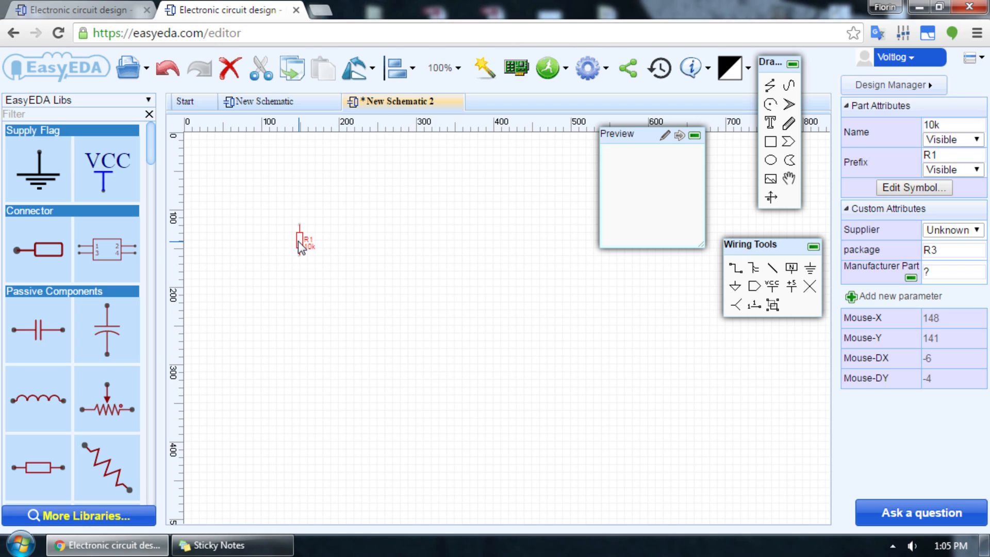
# Step: Place a vertical 1k EU resistor level with R1, a short distance to its right
pyautogui.click(39, 467)
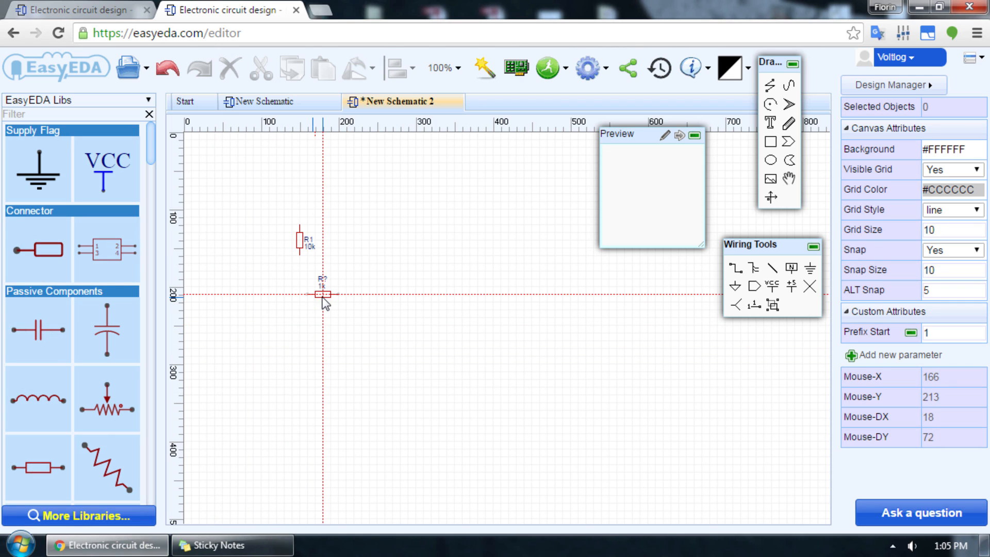
pyautogui.press('space')
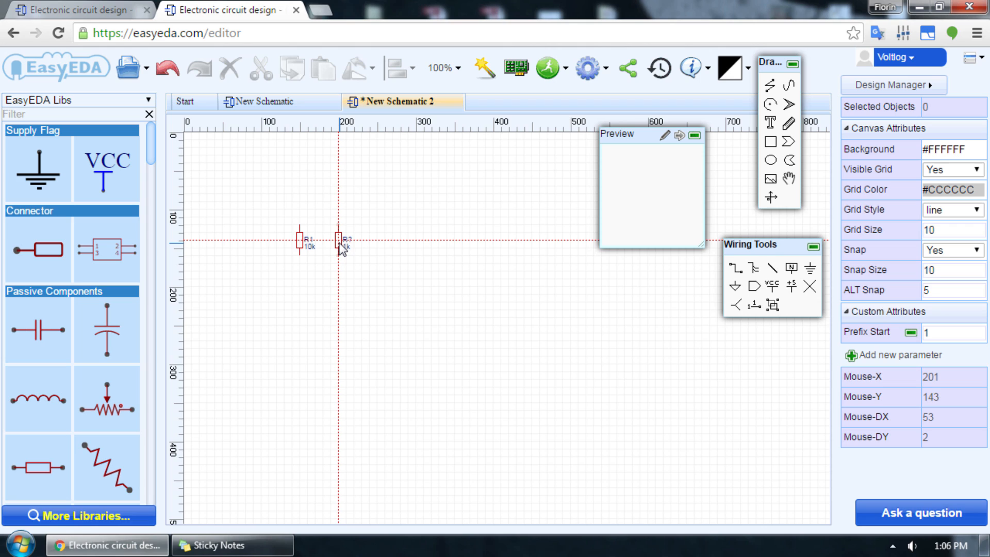
pyautogui.click(341, 250)
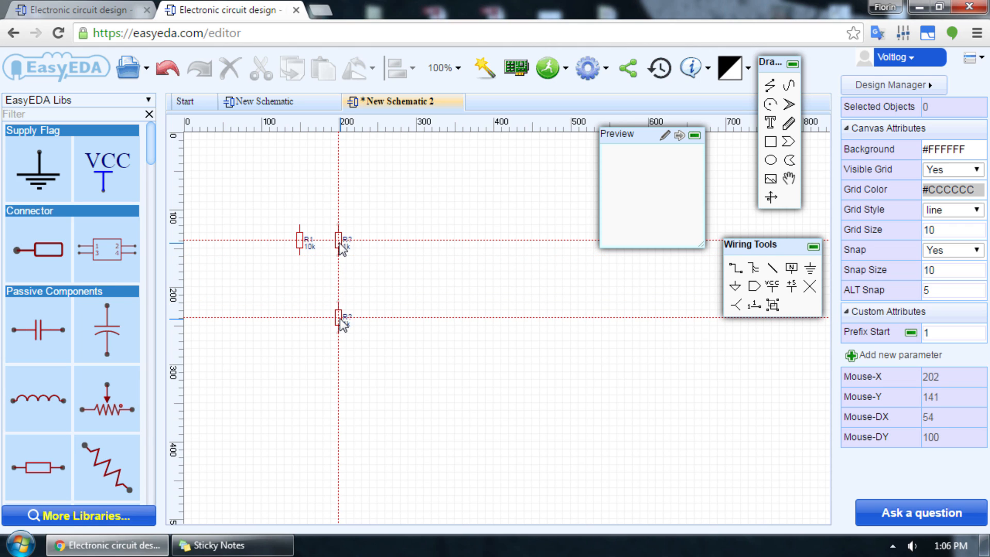
# Step: Switch the library potentiometer to Potentiometer(EU) and place a 100k one directly below resistor R2
pyautogui.scroll(-4, 127, 404)
pyautogui.click(165, 265)
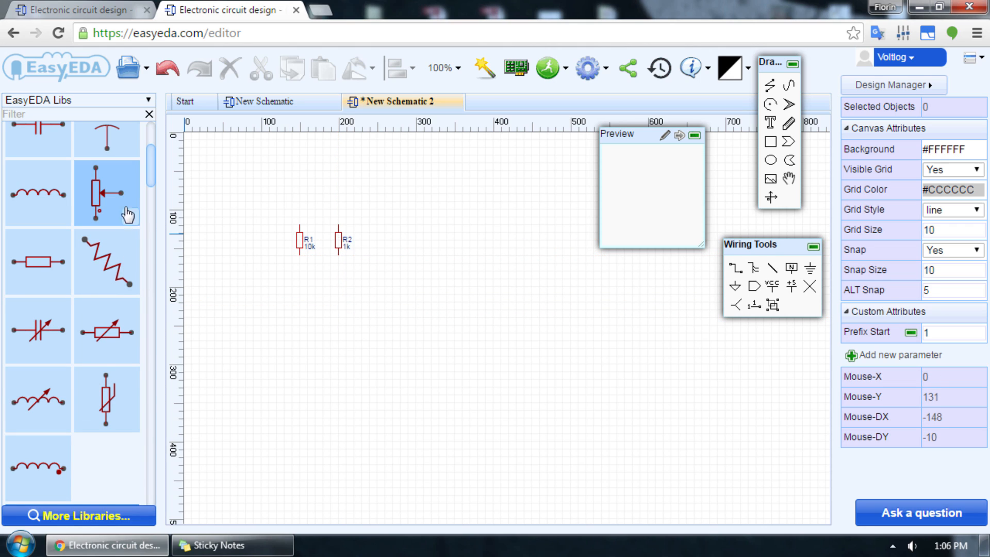
pyautogui.click(108, 198)
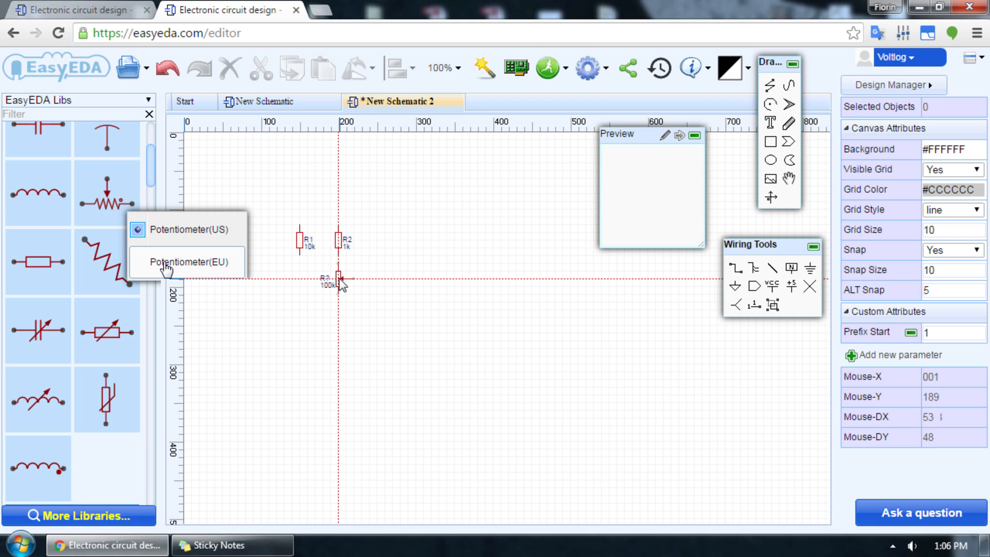
pyautogui.click(340, 282)
# Step: Place a vertical 1k resistor below the potentiometer, and a horizontal and a vertical 1k resistor further right on the canvas
pyautogui.click(38, 262)
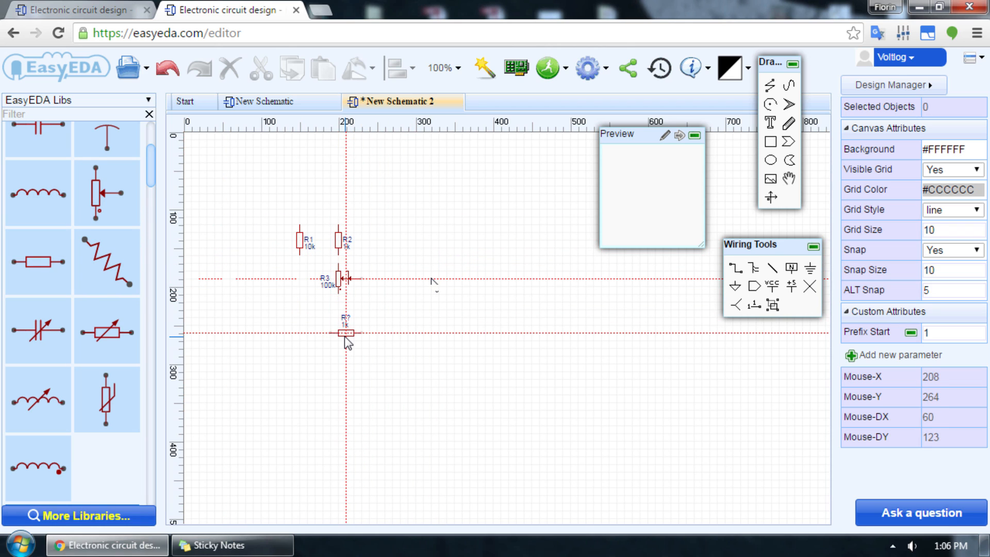
pyautogui.press('space')
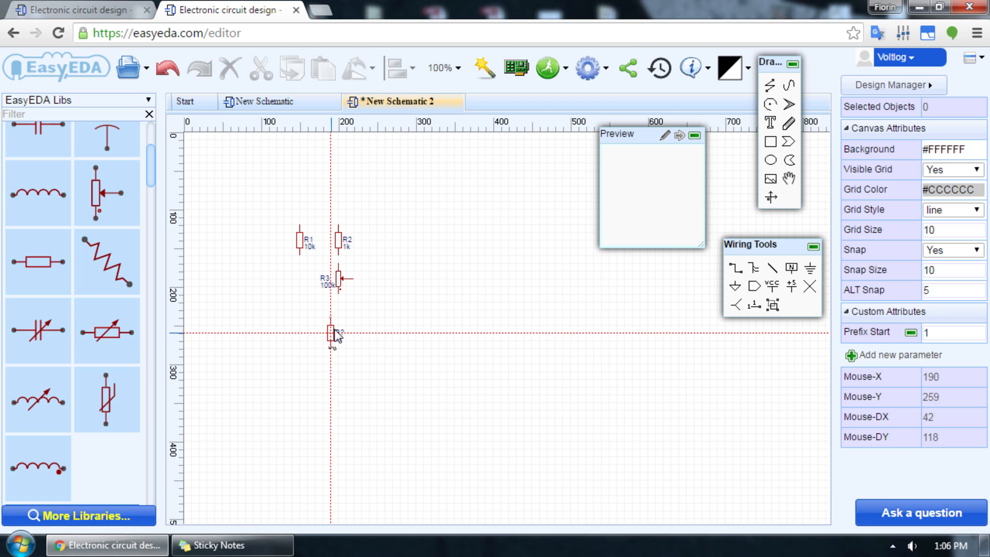
pyautogui.click(341, 319)
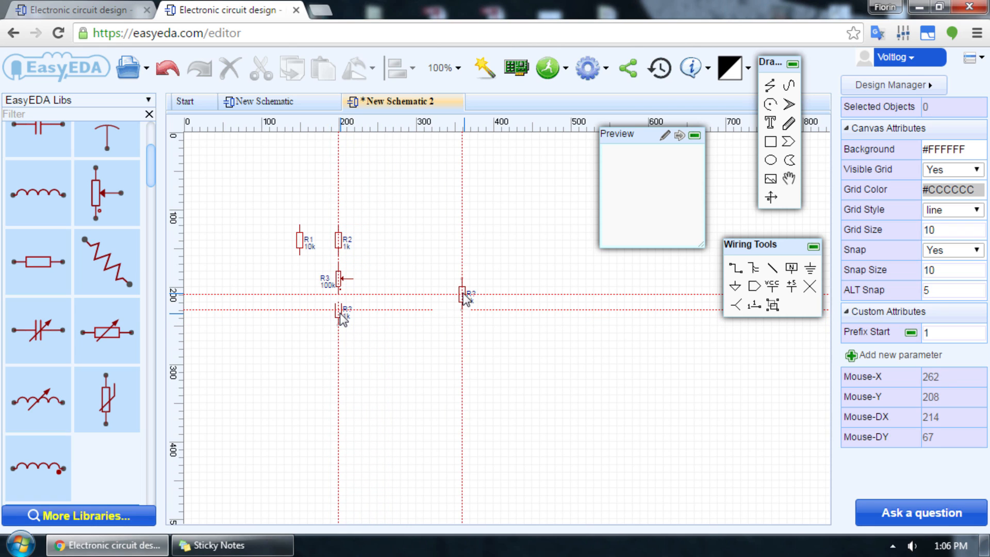
pyautogui.click(455, 279)
pyautogui.press('space')
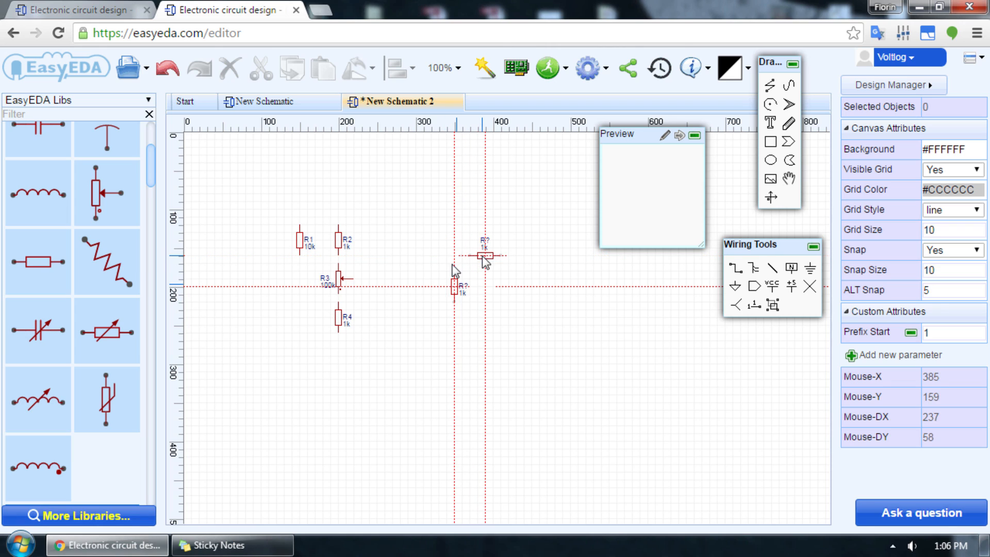
# Step: Switch the library's vertical capacitor to the polarized symbol and place a 1u one just right of resistor R6
pyautogui.click(132, 252)
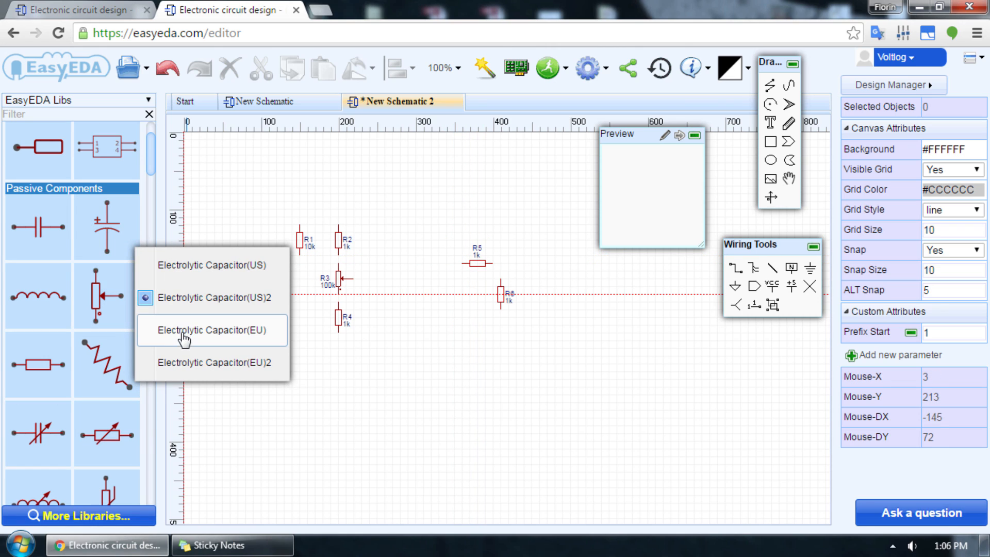
pyautogui.click(182, 332)
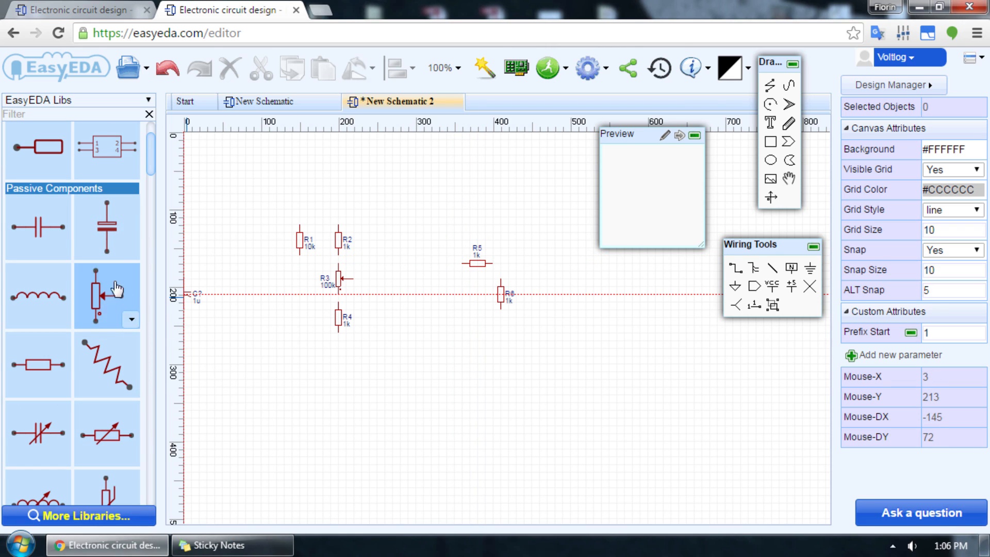
pyautogui.click(132, 252)
pyautogui.click(196, 361)
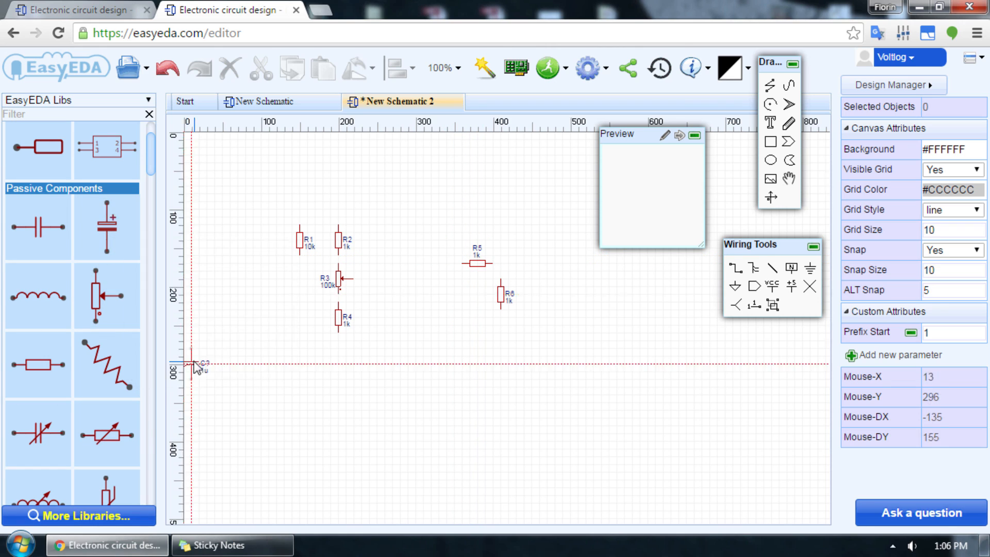
pyautogui.click(526, 296)
pyautogui.scroll(2, 69, 269)
pyautogui.scroll(-10, 68, 268)
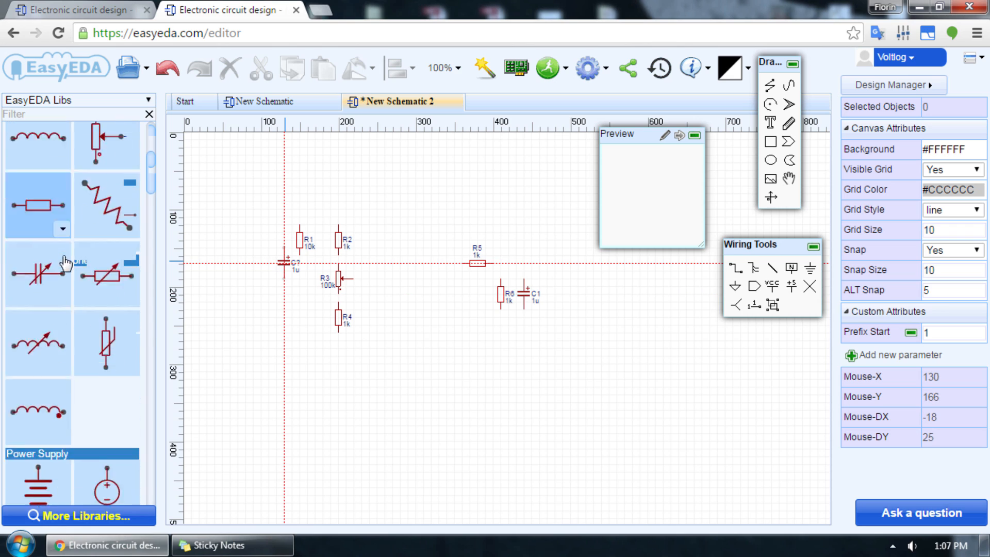
# Step: Place a vertical 1N4001 diode above and to the right of resistor R5
pyautogui.scroll(-1, 69, 268)
pyautogui.click(38, 229)
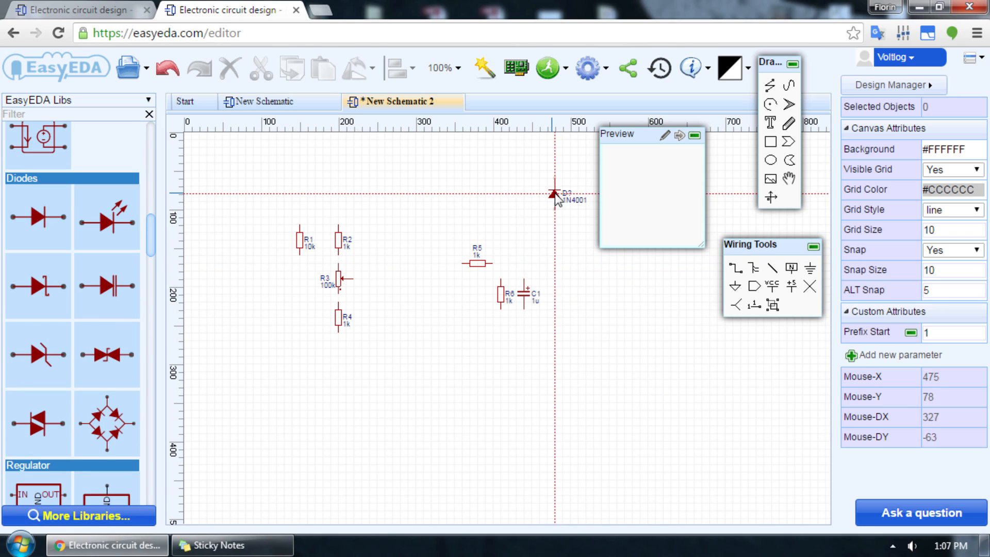
pyautogui.click(570, 195)
# Step: Filter the library for npn, place an NPN transistor just right of resistor R5, and clear the filter
pyautogui.click(47, 113)
pyautogui.write('npn')
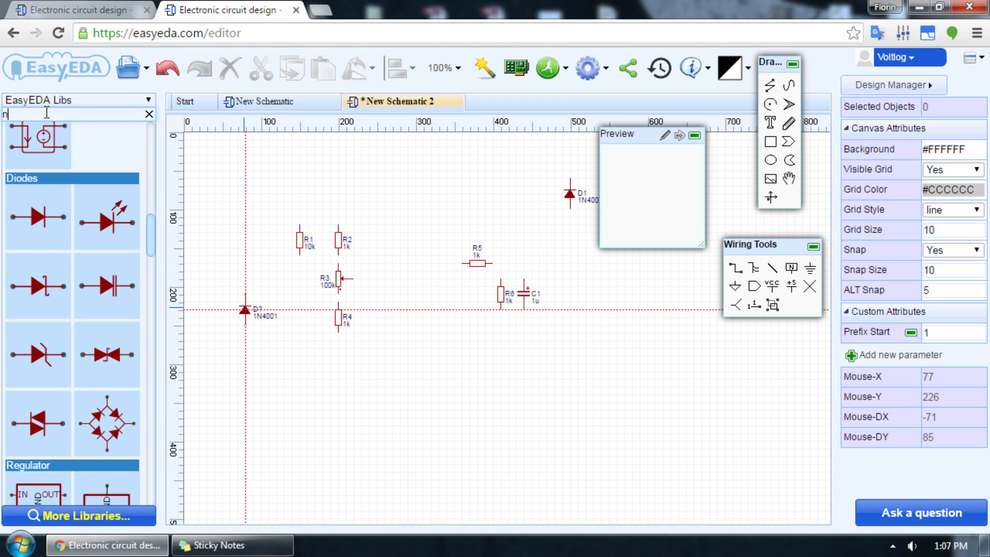
pyautogui.click(40, 157)
pyautogui.click(554, 261)
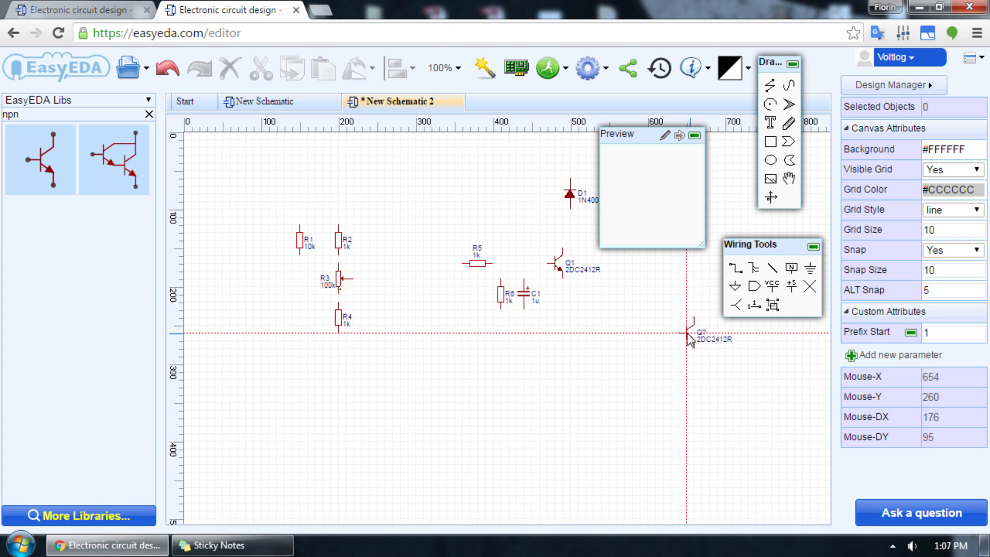
pyautogui.moveTo(32, 114); pyautogui.dragTo(1, 96)
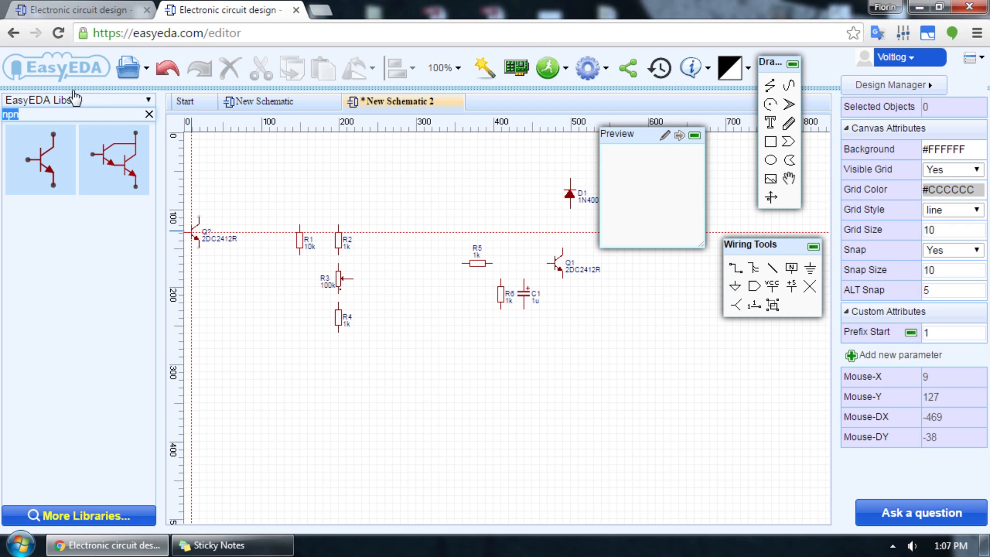
pyautogui.press('BackSpace')
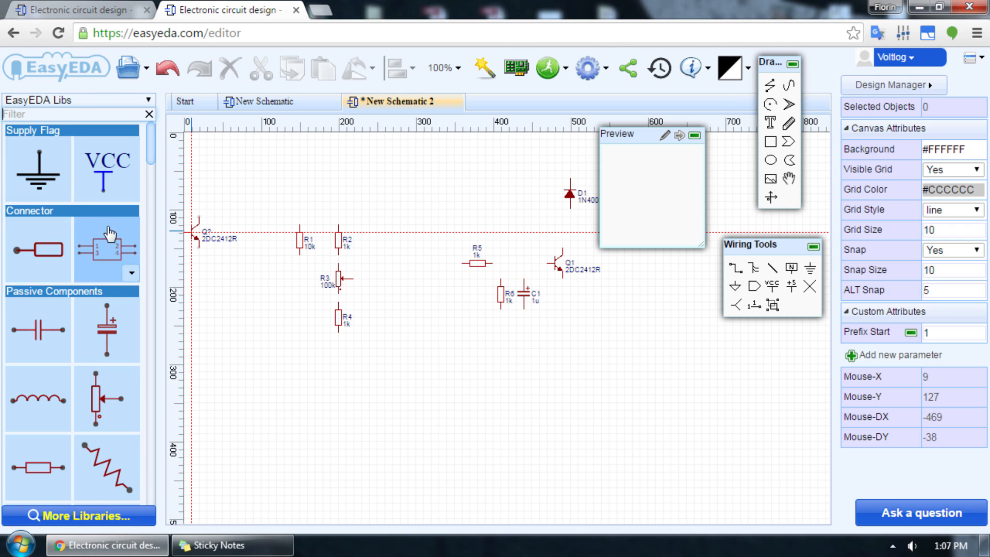
# Step: Search the extended component libraries for lm358 and clone the DIP08-KIT version into My Parts with the title LM358
pyautogui.scroll(-10, 20, 207)
pyautogui.scroll(10, 21, 206)
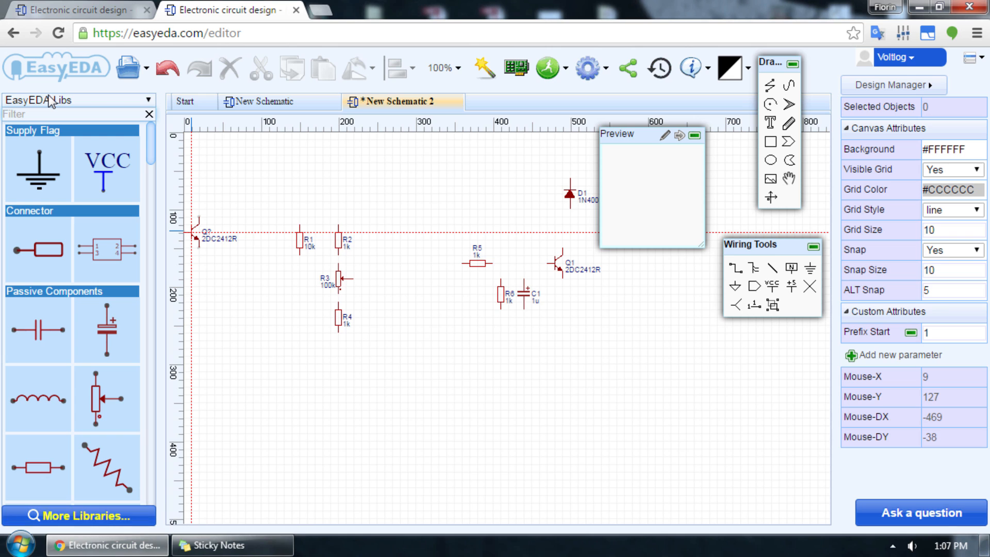
pyautogui.click(135, 514)
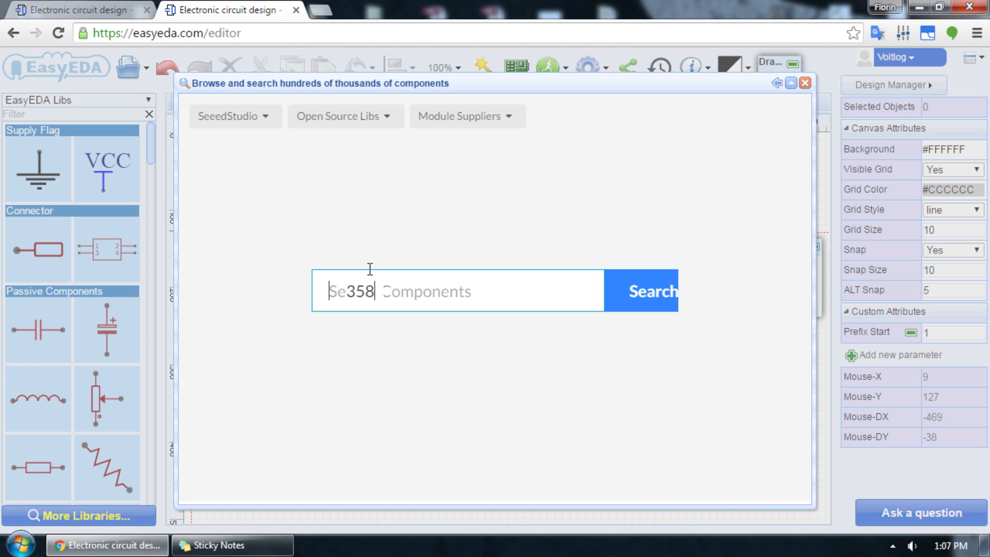
pyautogui.write('lm358')
pyautogui.press('Return')
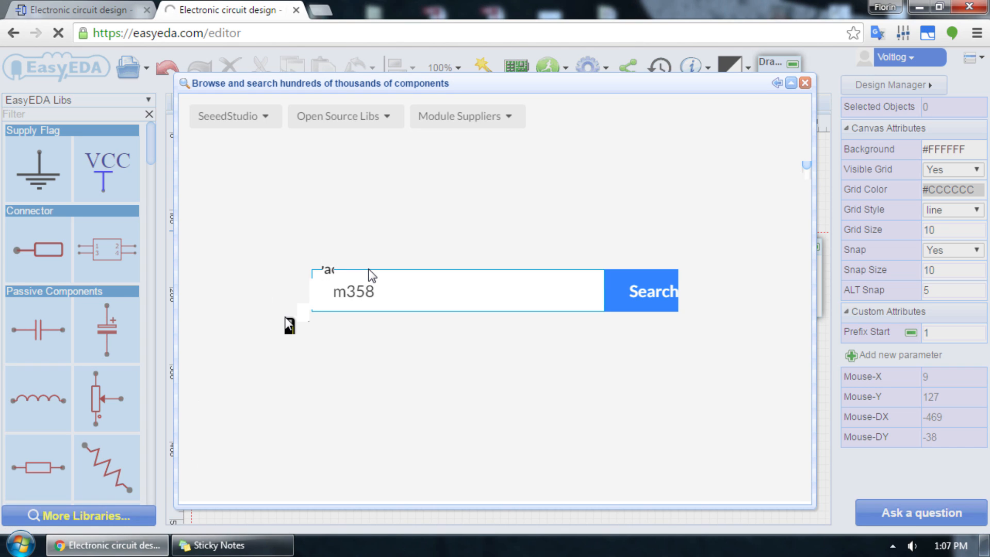
pyautogui.scroll(-2, 220, 358)
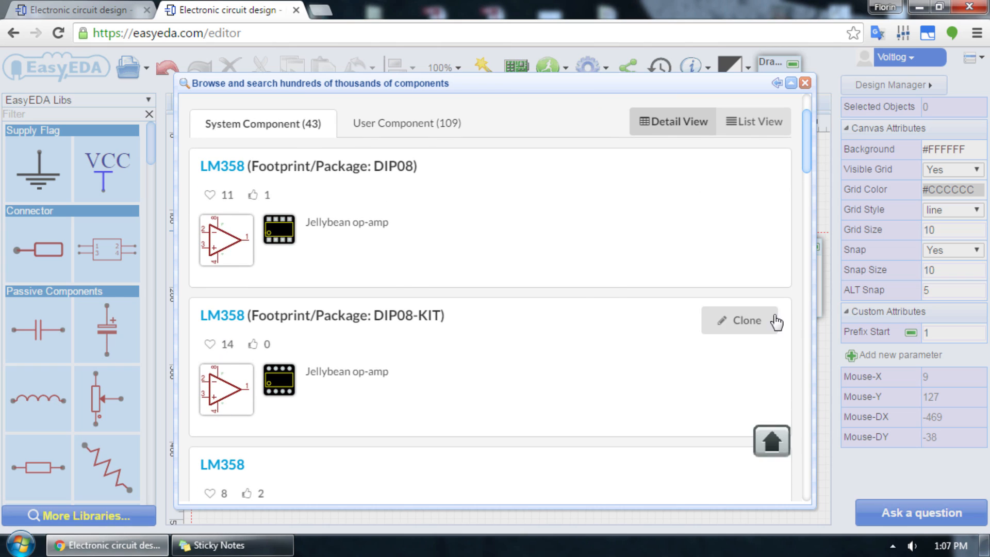
pyautogui.click(743, 325)
pyautogui.click(508, 352)
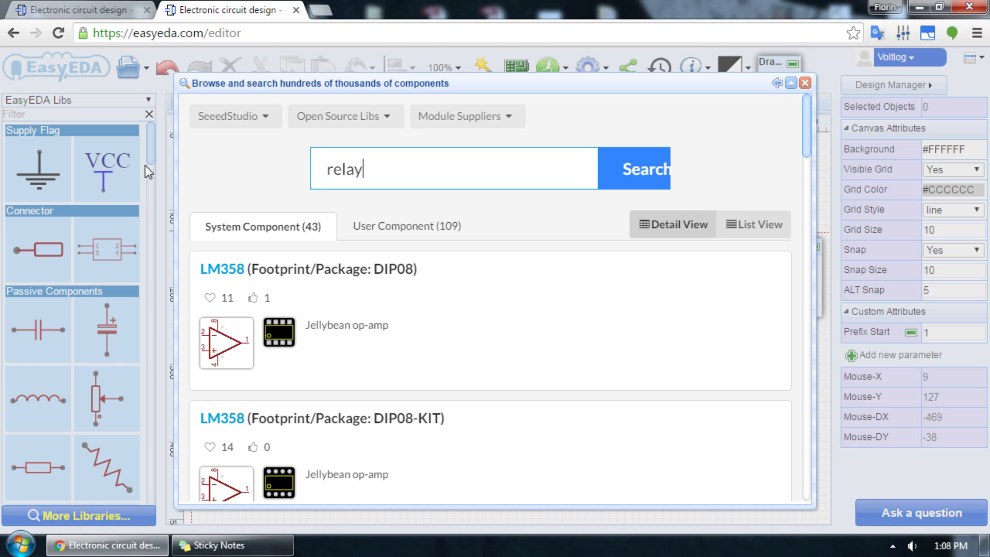
# Step: Search the extended libraries for a relay and place one -RELAY part to the right of transistor Q1
pyautogui.press('Return')
pyautogui.scroll(-4, 320, 282)
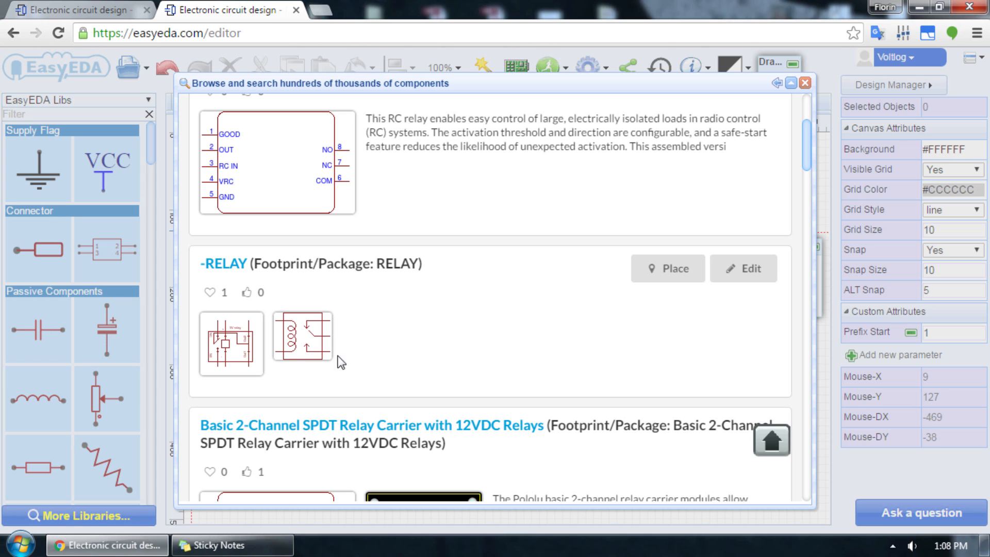
pyautogui.click(661, 268)
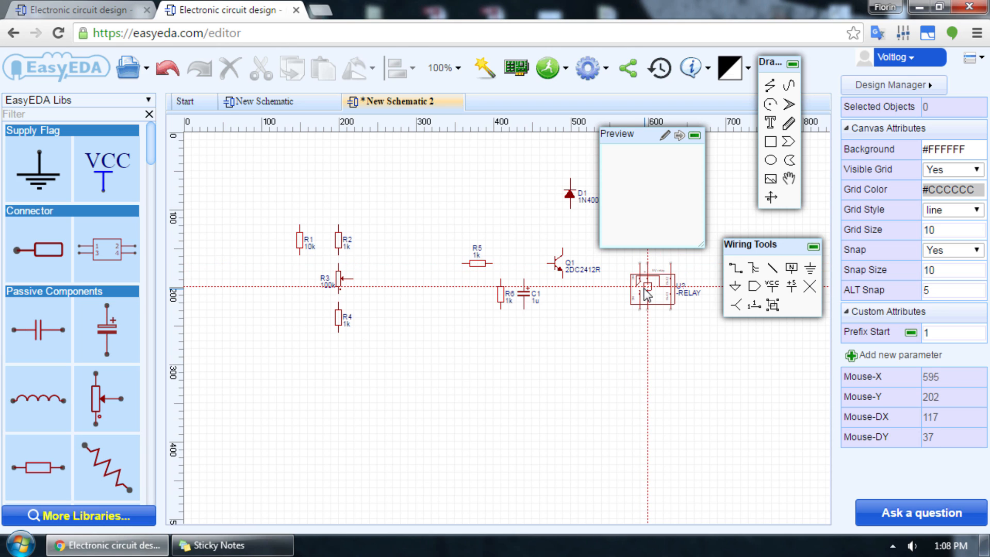
pyautogui.click(640, 266)
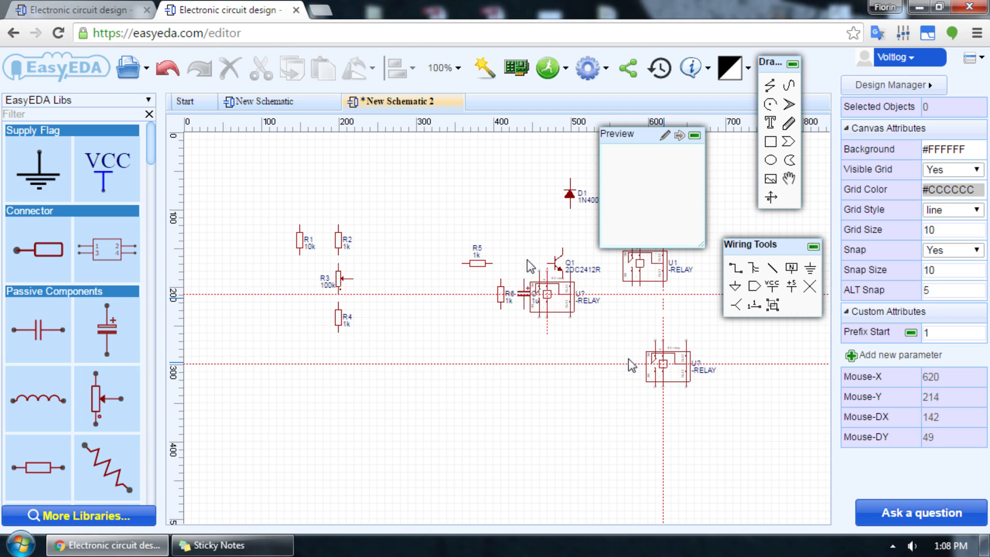
pyautogui.rightClick(509, 500)
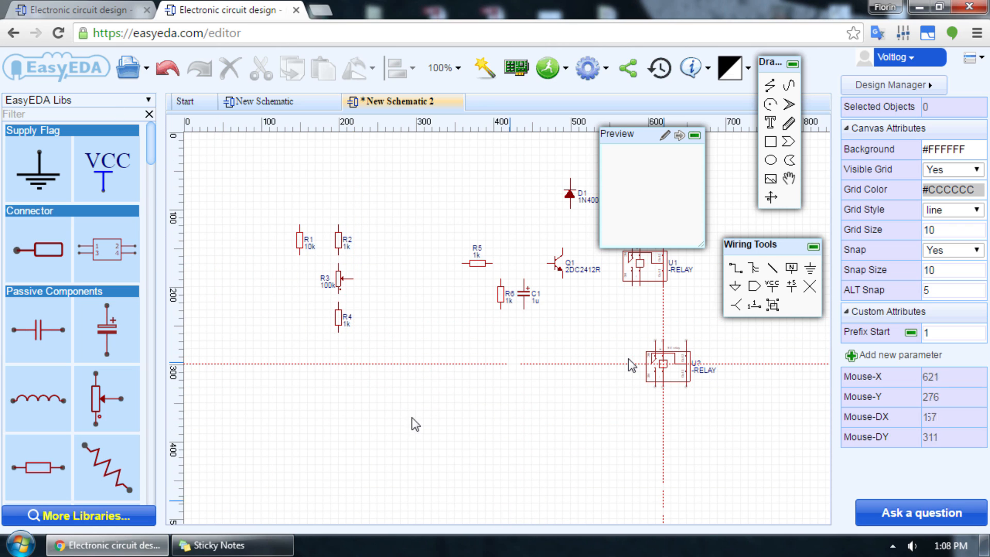
# Step: Place the LM358_DIP08.1 op-amp from My Parts just right of potentiometer R3
pyautogui.click(129, 100)
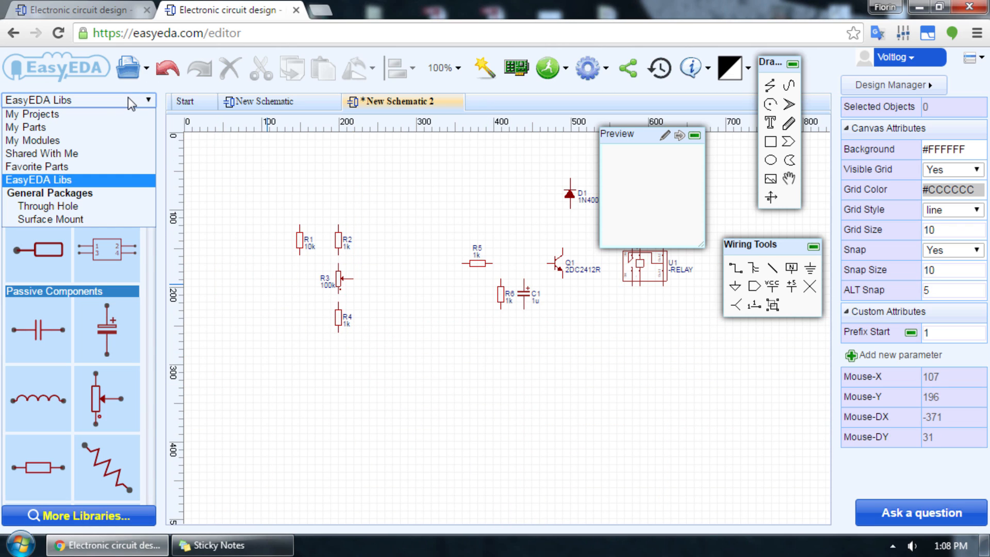
pyautogui.click(32, 127)
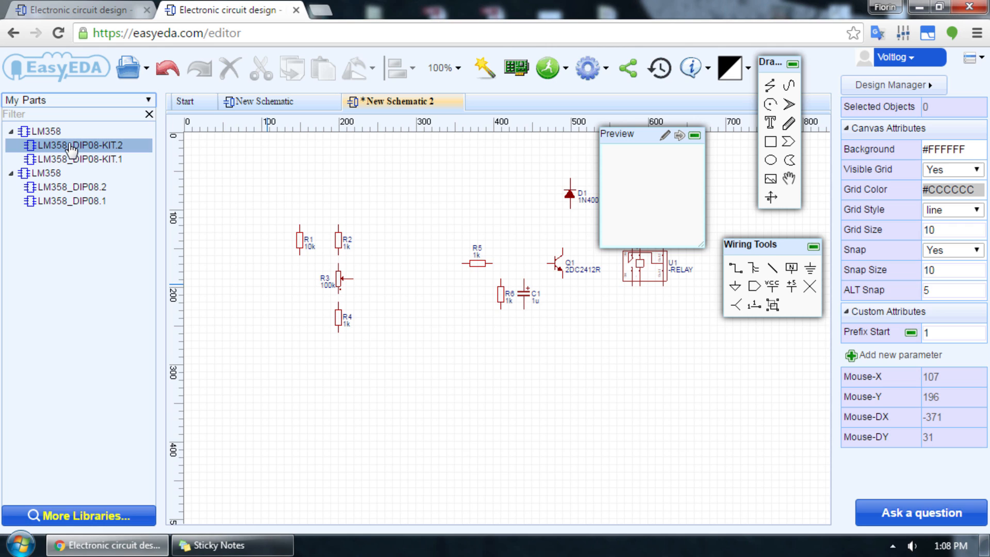
pyautogui.click(68, 160)
pyautogui.click(80, 187)
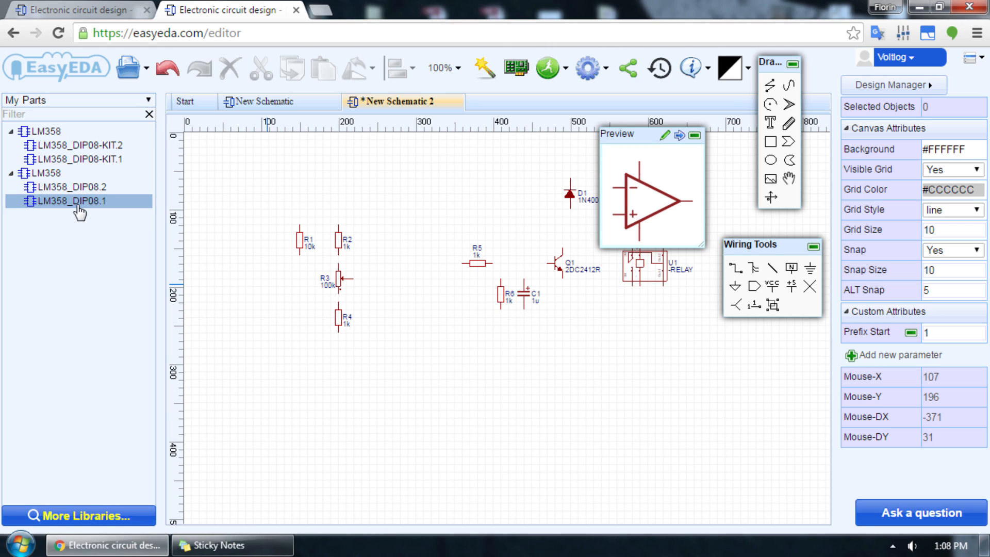
pyautogui.click(80, 201)
pyautogui.click(289, 224)
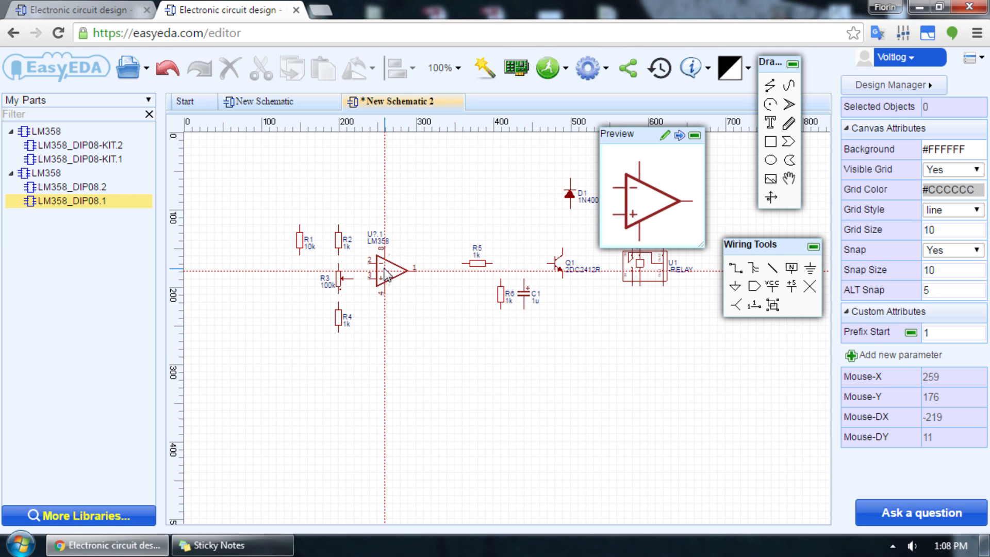
pyautogui.click(385, 271)
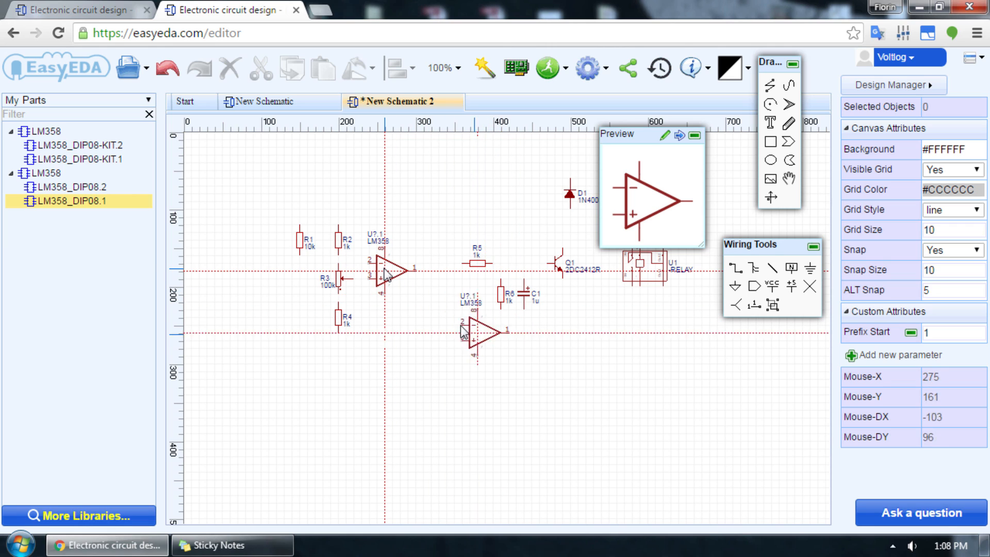
pyautogui.press('Escape')
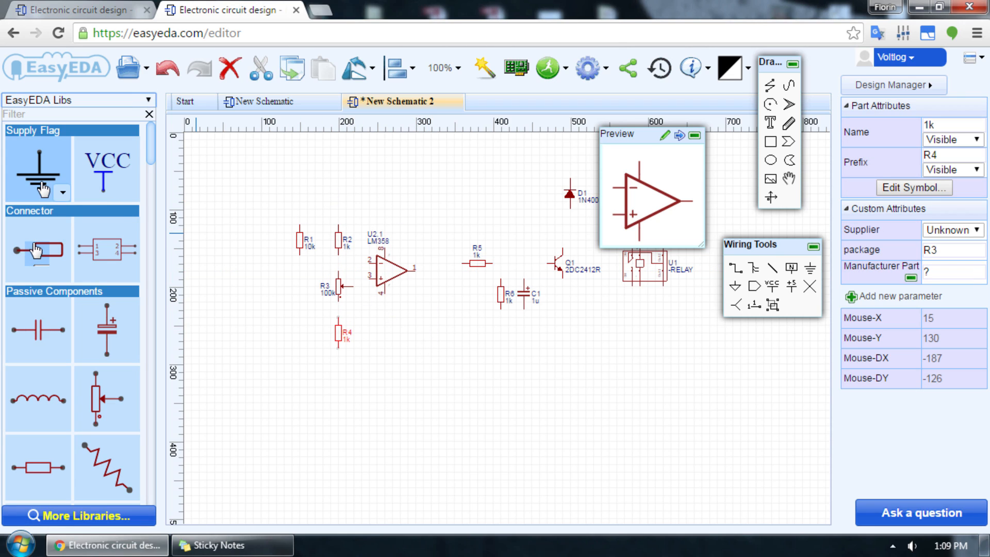
# Step: Place two single-pin connectors, one above the other, below and to the right of the relay
pyautogui.click(27, 253)
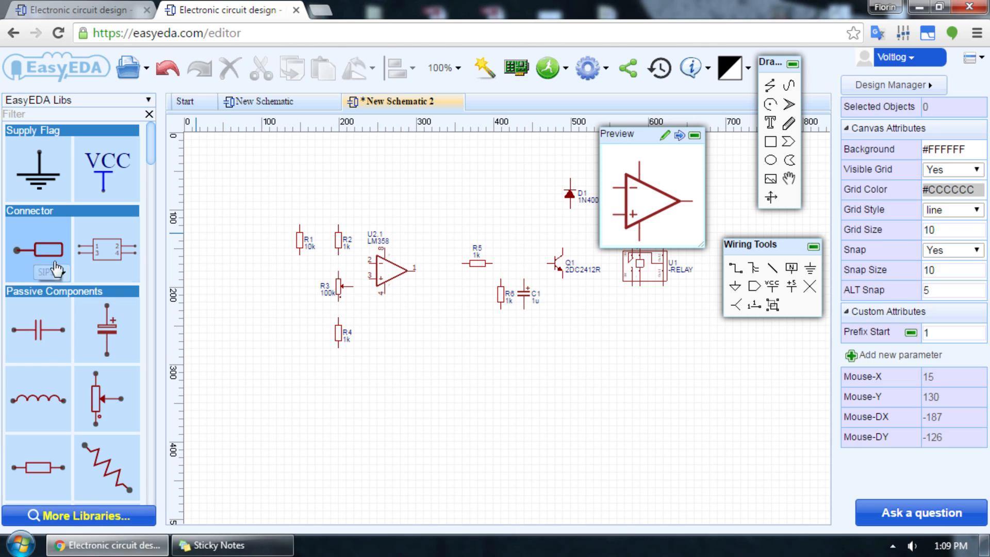
pyautogui.click(677, 305)
pyautogui.click(680, 323)
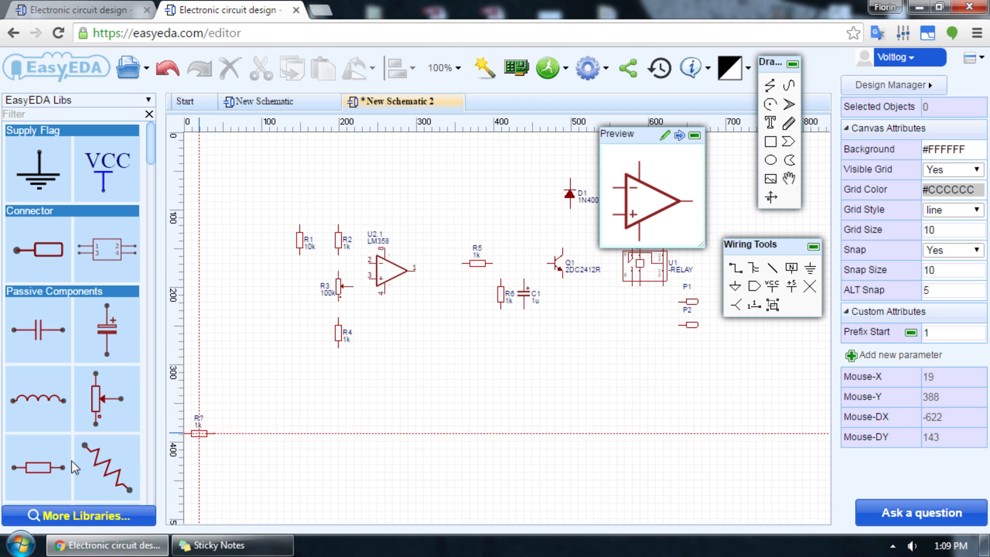
# Step: Switch the library's horizontal resistor to the zigzag symbol and place a 1k one, rotated vertical, below resistor R1
pyautogui.click(61, 490)
pyautogui.click(57, 503)
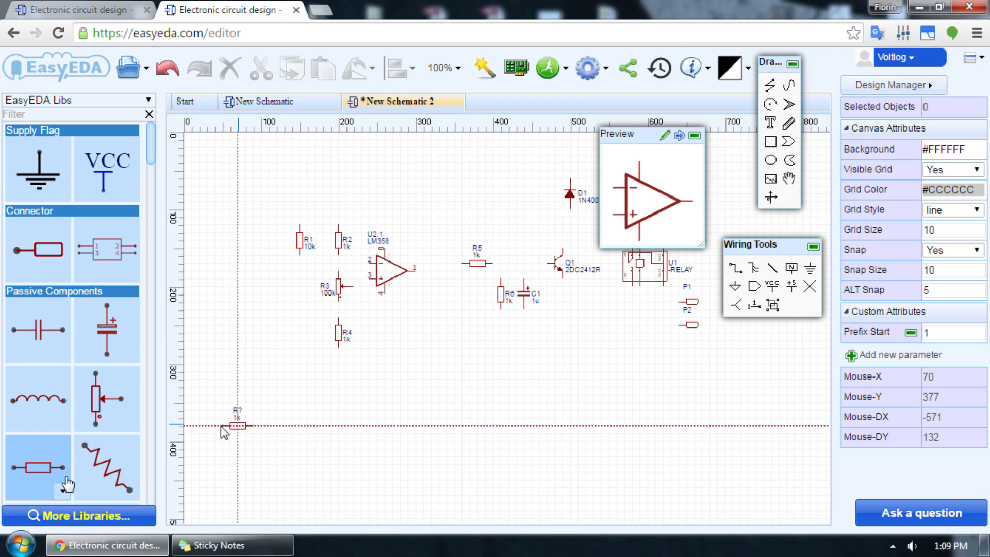
pyautogui.click(114, 431)
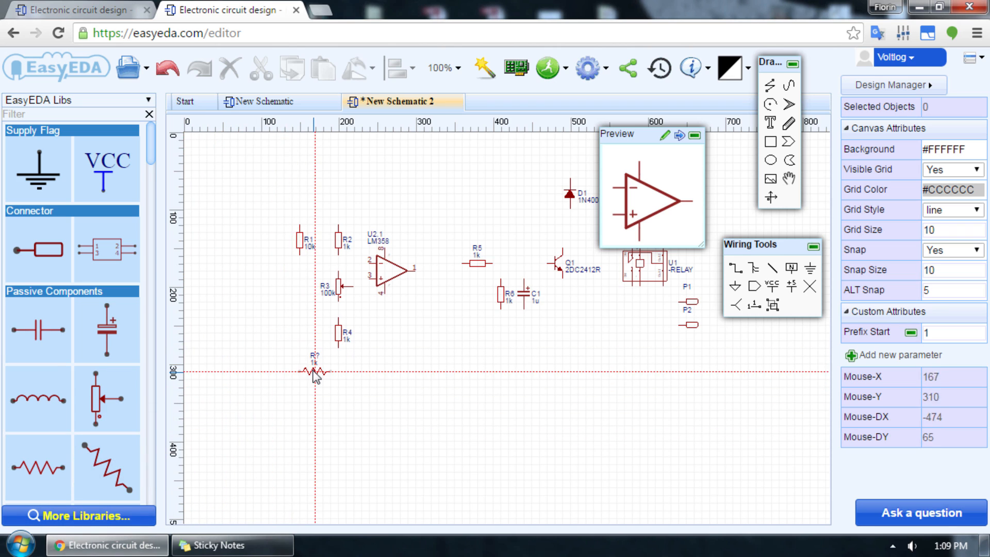
pyautogui.press('space')
pyautogui.click(299, 309)
pyautogui.press('Escape')
# Step: Move the Preview window off the circuit, set resistor R2's value to 470R, and select resistor R4
pyautogui.moveTo(624, 139); pyautogui.dragTo(153, 73)
pyautogui.click(340, 240)
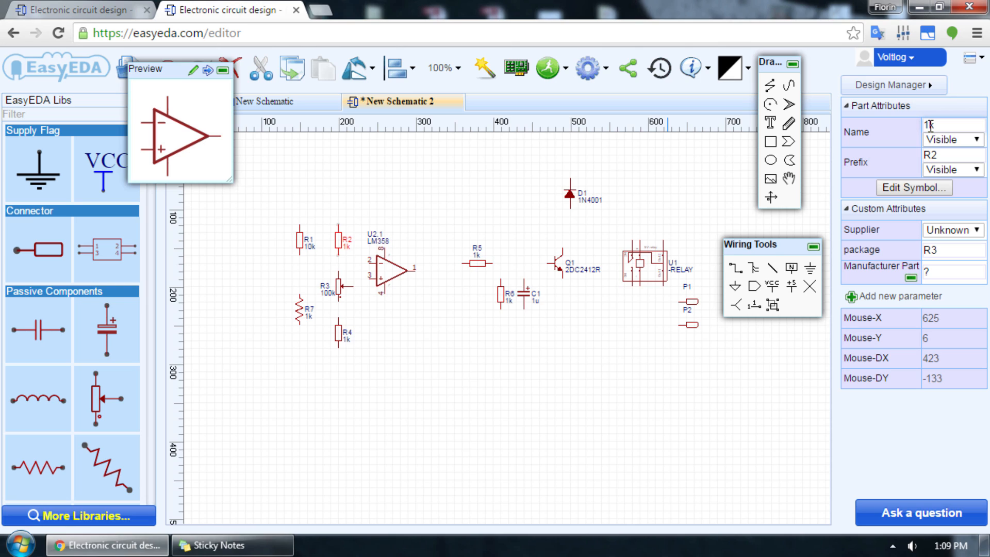
pyautogui.write('R')
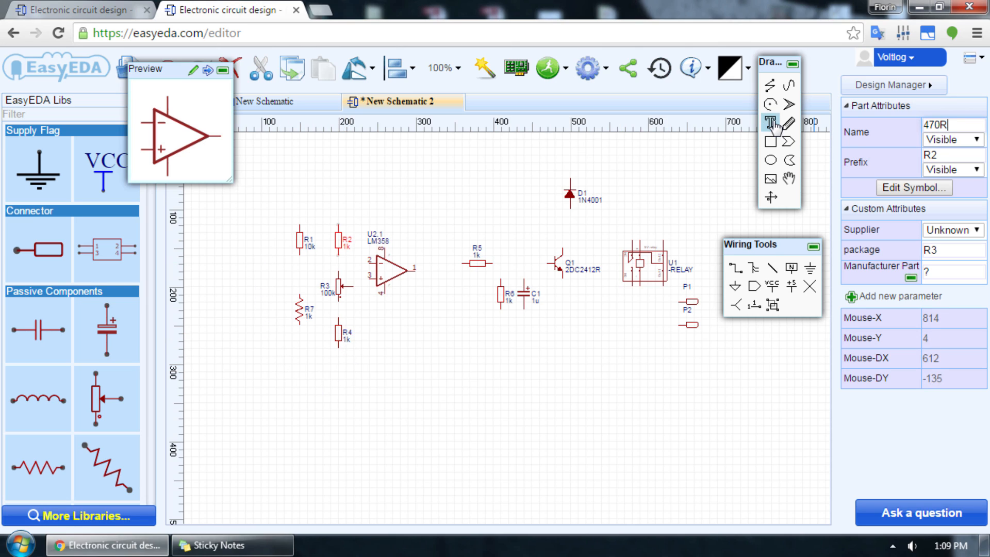
pyautogui.click(344, 336)
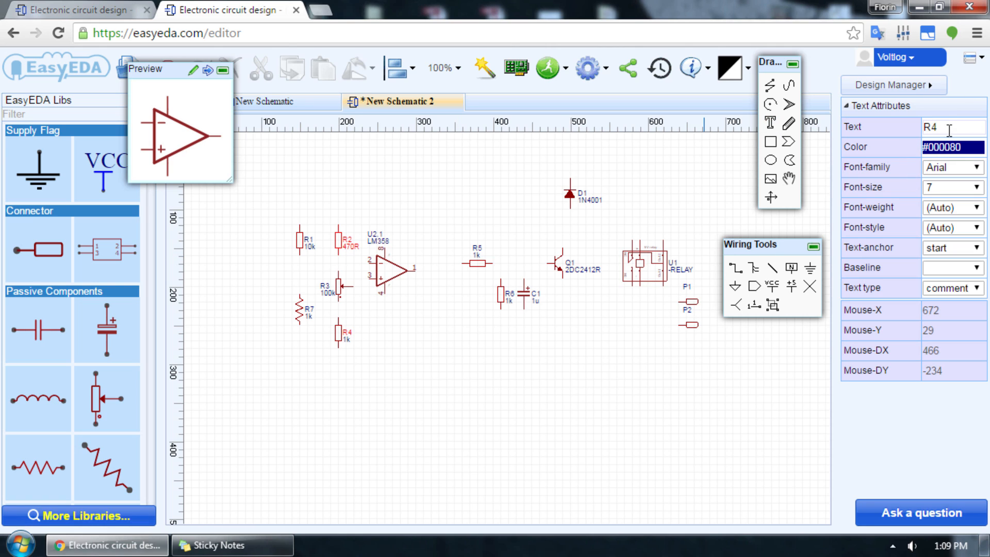
pyautogui.click(333, 334)
pyautogui.click(336, 334)
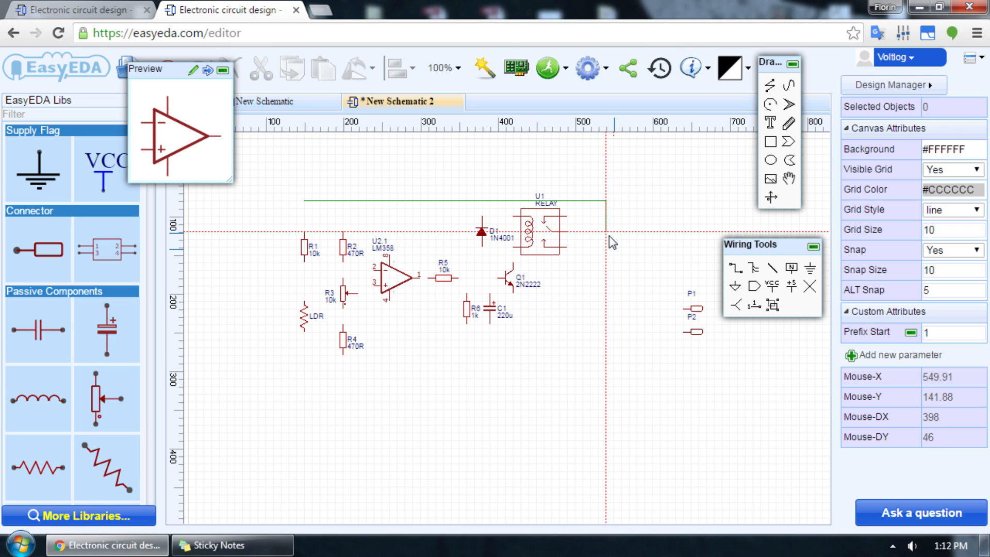
# Step: Finish the supply rail running from R1 across above the relay, and wire resistor R2's upper end to it
pyautogui.doubleClick(614, 248)
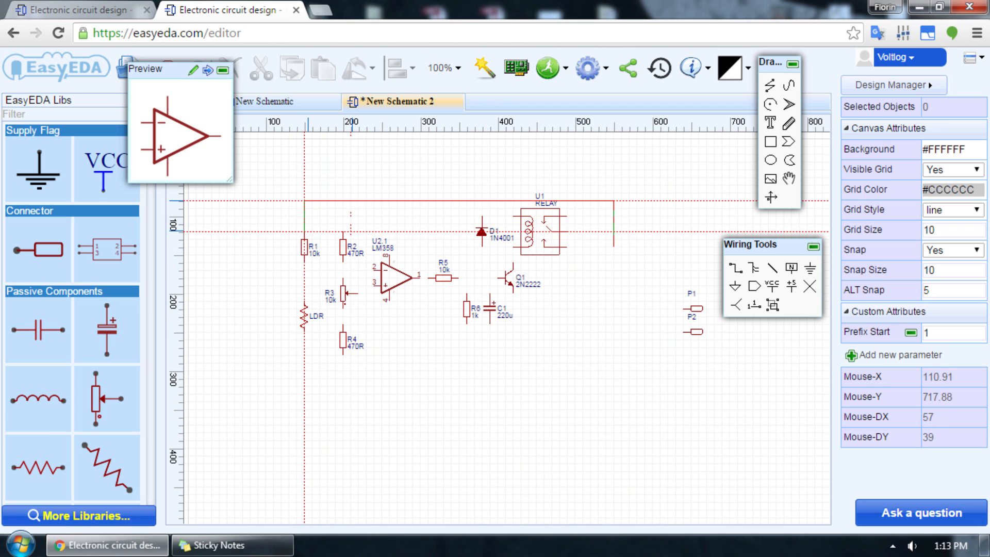
pyautogui.click(343, 200)
pyautogui.scroll(2, 341, 232)
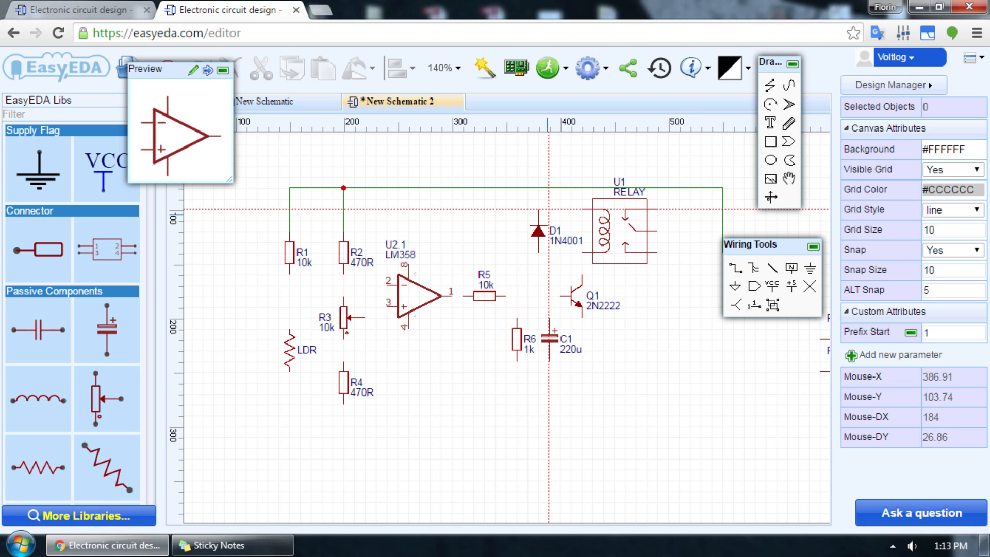
# Step: Wire diode D1 and the relay coil in parallel between the supply rail and transistor Q1's collector
pyautogui.click(541, 212)
pyautogui.click(541, 186)
pyautogui.click(582, 209)
pyautogui.click(583, 187)
pyautogui.click(538, 253)
pyautogui.click(583, 273)
# Step: Draw the ground rail beneath the components up toward the connectors, and wire the LDR between R1 and that rail
pyautogui.click(289, 436)
pyautogui.click(719, 330)
pyautogui.click(294, 276)
pyautogui.click(294, 330)
pyautogui.click(294, 371)
# Step: Wire resistor R2, potentiometer R3 and resistor R4 in series, with R4's lower end connected to the ground rail
pyautogui.click(344, 404)
pyautogui.click(344, 436)
pyautogui.click(344, 361)
pyautogui.click(344, 339)
pyautogui.click(344, 296)
pyautogui.click(344, 275)
# Step: Wire op-amp pin 2 to the junction of R1 and the LDR, and pin 3 to potentiometer R3's wiper
pyautogui.click(387, 285)
pyautogui.click(289, 284)
pyautogui.click(387, 307)
pyautogui.click(364, 317)
# Step: Connect the op-amp's pin 4 to the ground rail and pin 8 to the supply rail
pyautogui.click(408, 329)
pyautogui.click(409, 436)
pyautogui.click(408, 264)
pyautogui.click(409, 188)
# Step: Wire the op-amp output through R5 to transistor Q1's base, and connect Q1's emitter to the ground rail
pyautogui.click(452, 297)
pyautogui.click(463, 297)
pyautogui.click(505, 298)
pyautogui.click(560, 298)
pyautogui.click(581, 316)
pyautogui.click(583, 434)
# Step: Wire resistor R6 and capacitor C1 in parallel between Q1's base line and the ground rail
pyautogui.click(519, 321)
pyautogui.click(520, 297)
pyautogui.click(521, 362)
pyautogui.click(525, 435)
pyautogui.click(549, 320)
pyautogui.click(547, 300)
pyautogui.click(547, 365)
pyautogui.click(545, 435)
# Step: Move the Wiring Tools window off the circuit and move connectors P1 and P2 onto the free ends of the supply and ground rails
pyautogui.moveTo(752, 247); pyautogui.dragTo(853, 406)
pyautogui.scroll(-2, 774, 364)
pyautogui.moveTo(816, 360); pyautogui.dragTo(751, 329)
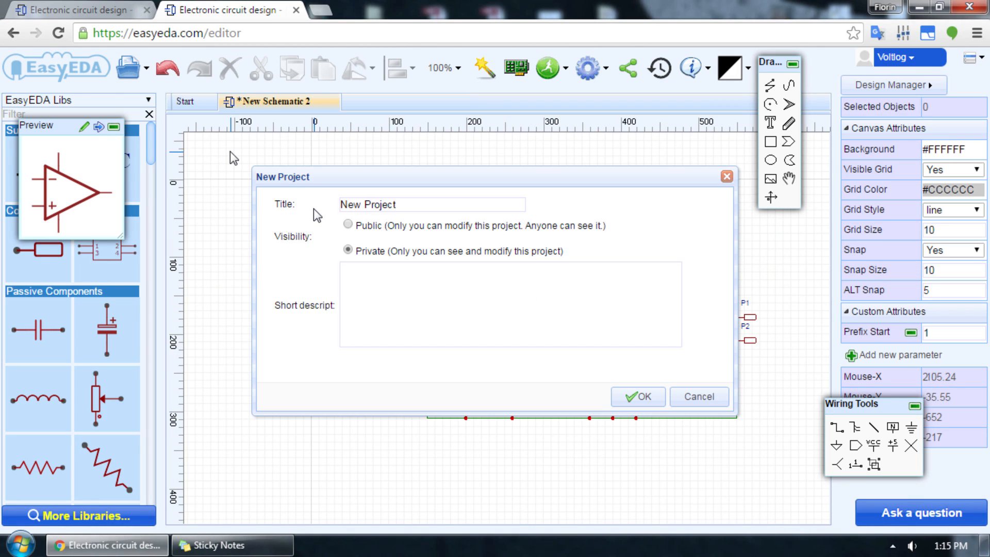
# Step: Title the new private project LDR Detector and create it
pyautogui.click(357, 208)
pyautogui.moveTo(416, 208); pyautogui.dragTo(154, 202)
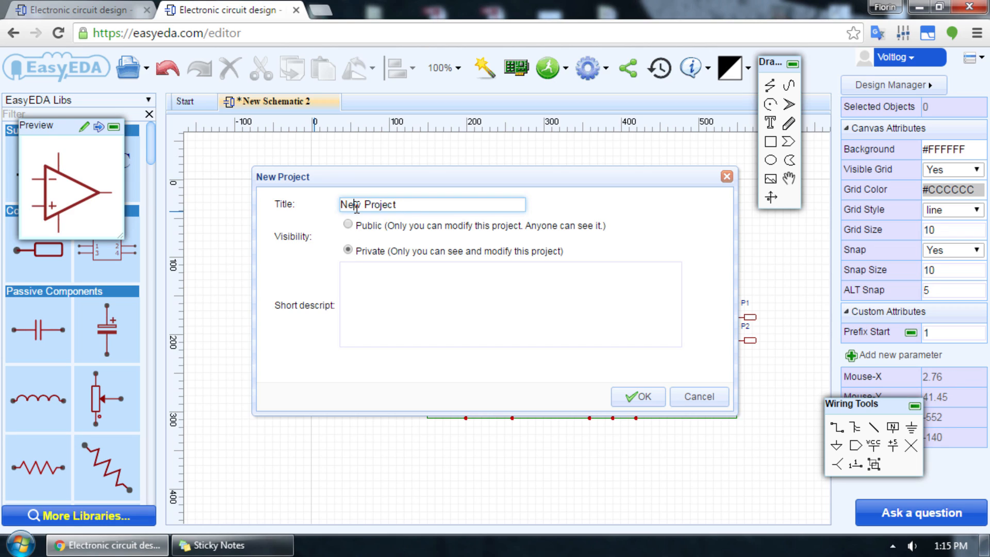
pyautogui.write('LDR')
pyautogui.write(' Detector')
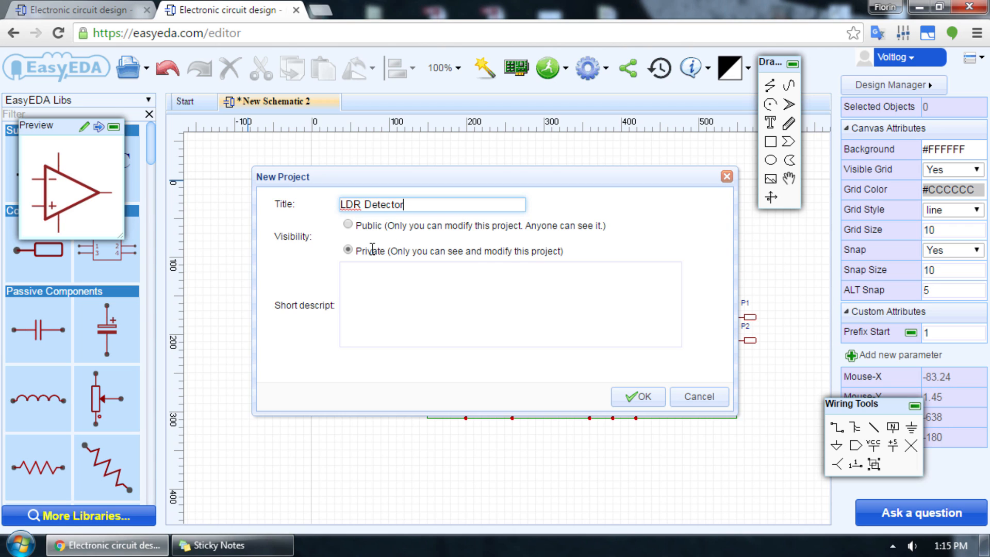
pyautogui.click(632, 398)
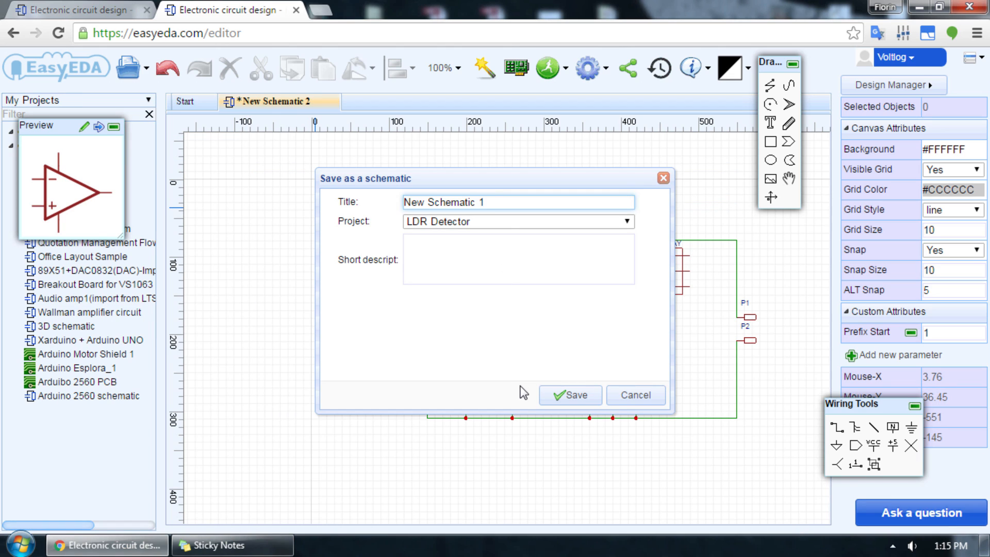
# Step: Save the schematic as Schematic 1 in the LDR Detector project and move the Preview window off the project's files
pyautogui.press('BackSpace')
pyautogui.press('BackSpace')
pyautogui.press('BackSpace')
pyautogui.press('BackSpace')
pyautogui.click(570, 395)
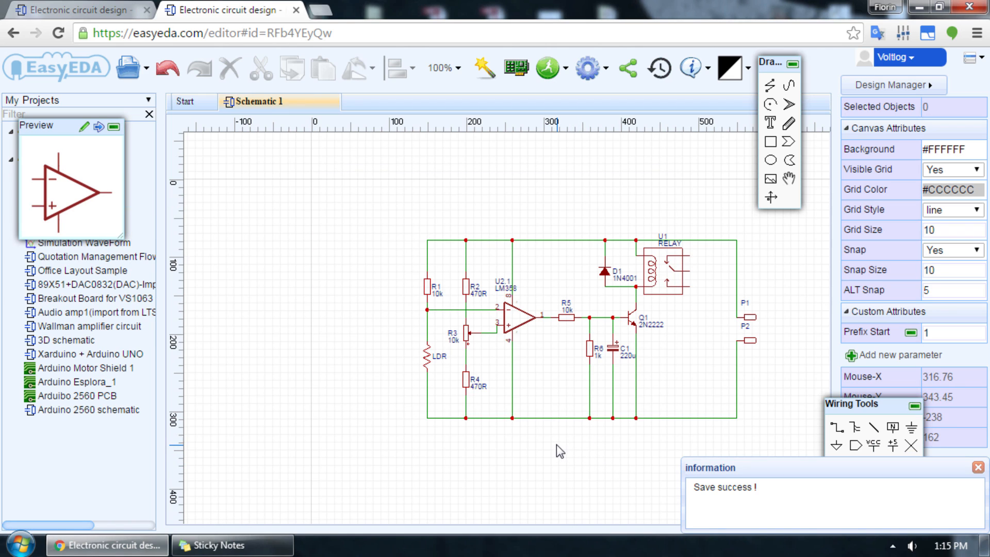
pyautogui.moveTo(60, 132); pyautogui.dragTo(79, 220)
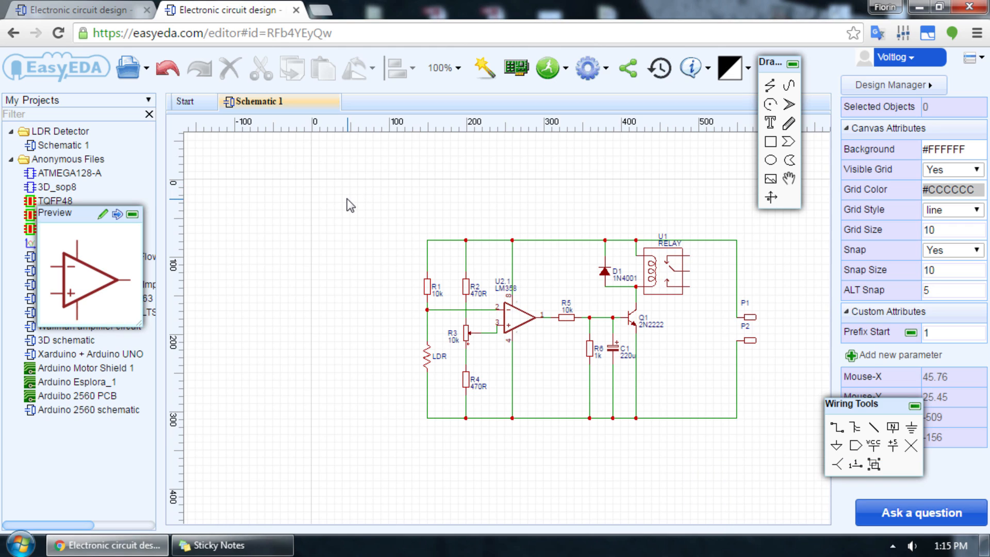
# Step: Check the packages of R1 and R2, convert the project to a PCB and save it as New PCB in LDR Detector
pyautogui.click(432, 289)
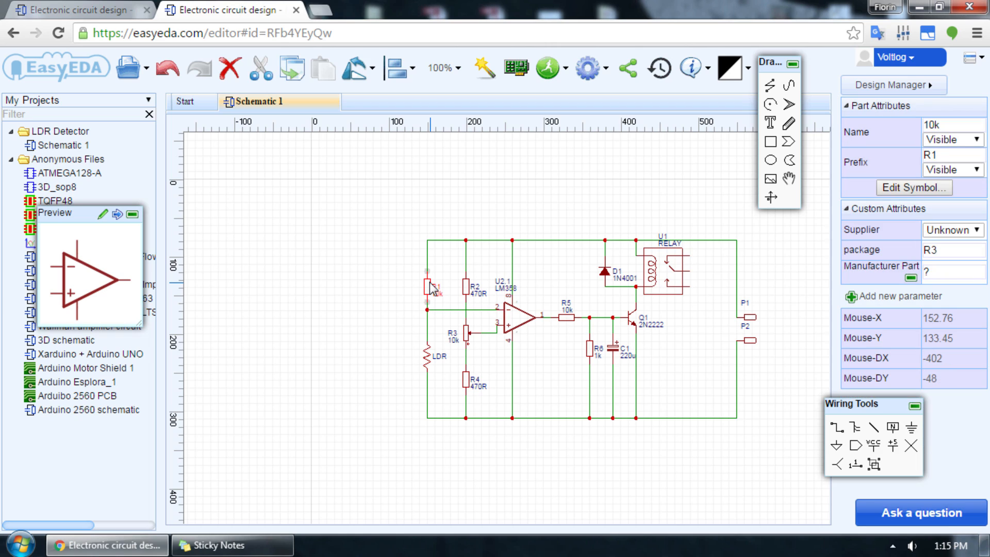
pyautogui.click(469, 291)
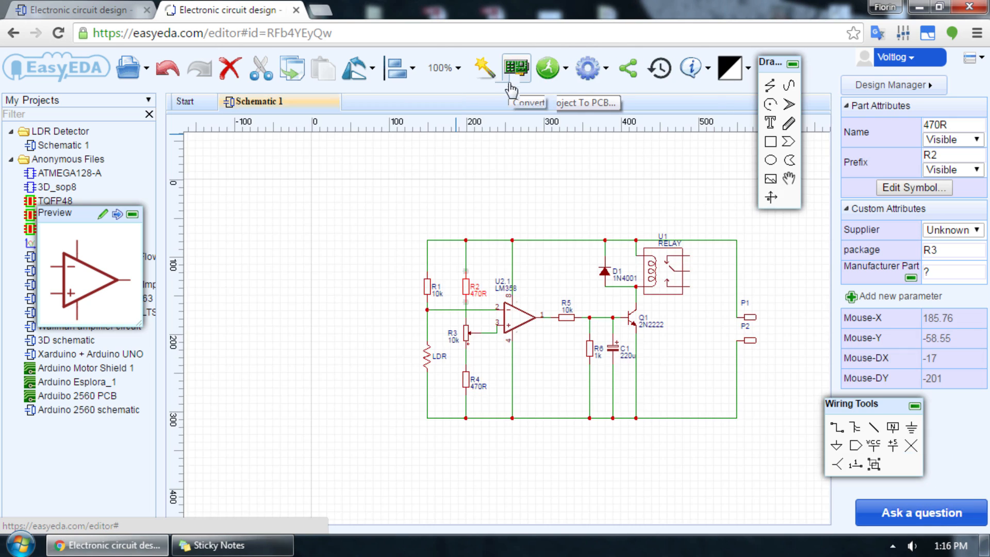
pyautogui.click(511, 83)
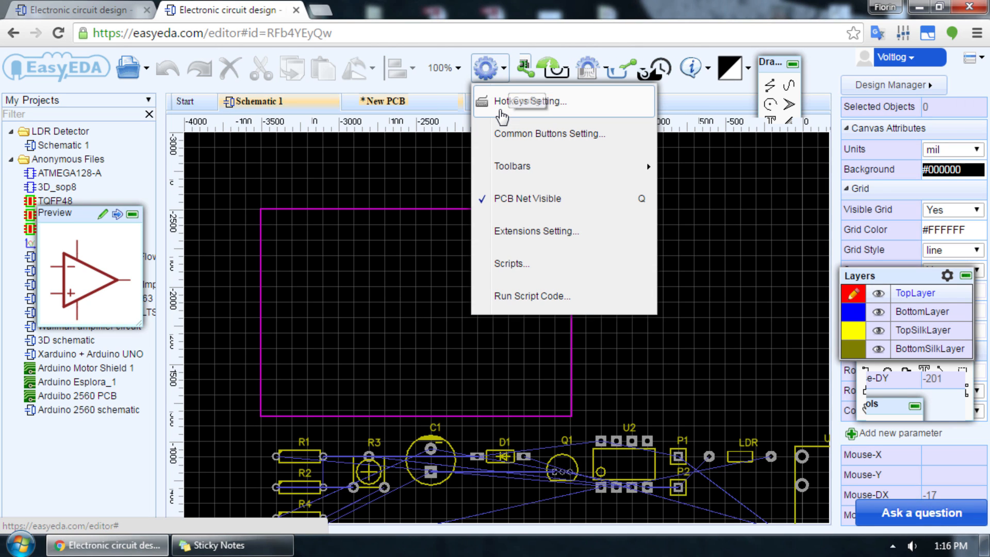
pyautogui.scroll(-2, 356, 260)
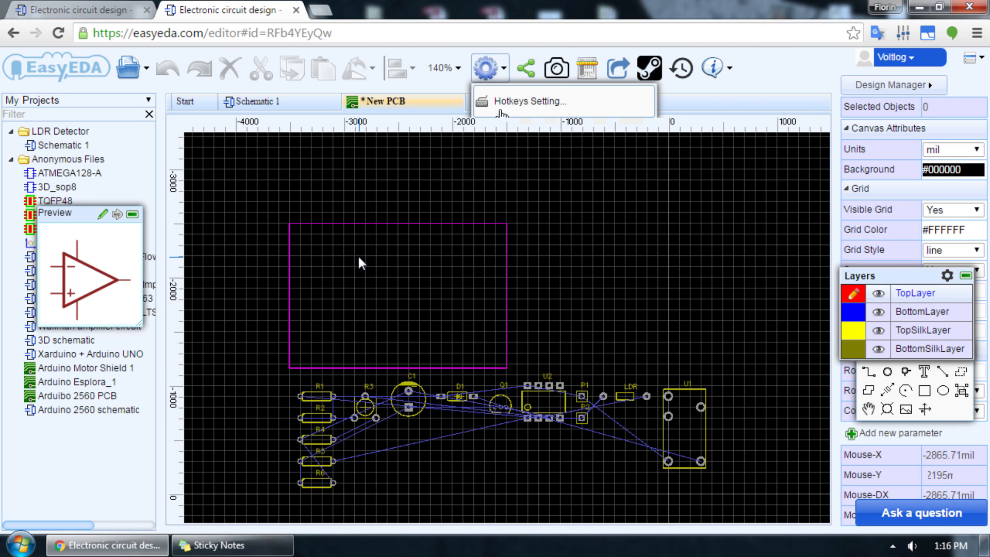
pyautogui.scroll(2, 333, 454)
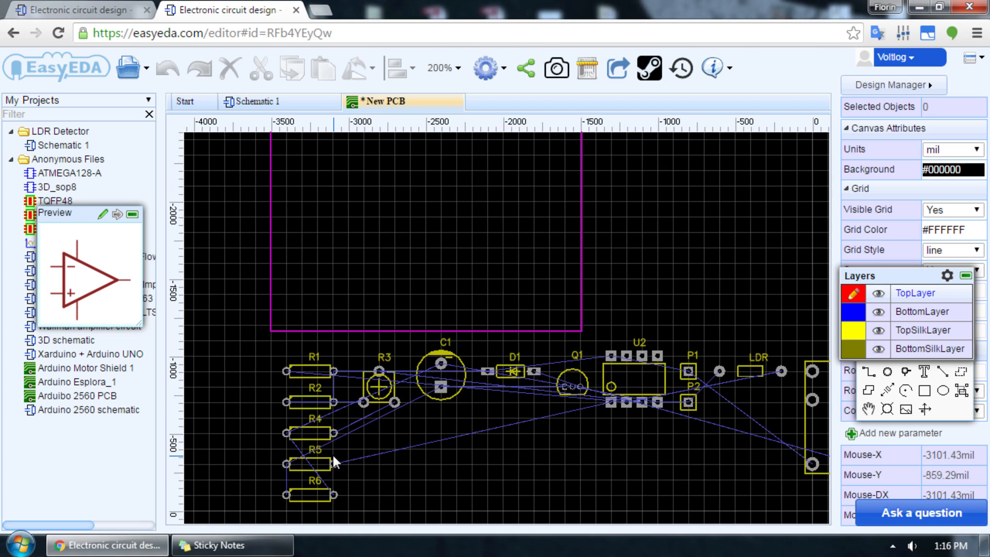
pyautogui.scroll(-2, 335, 451)
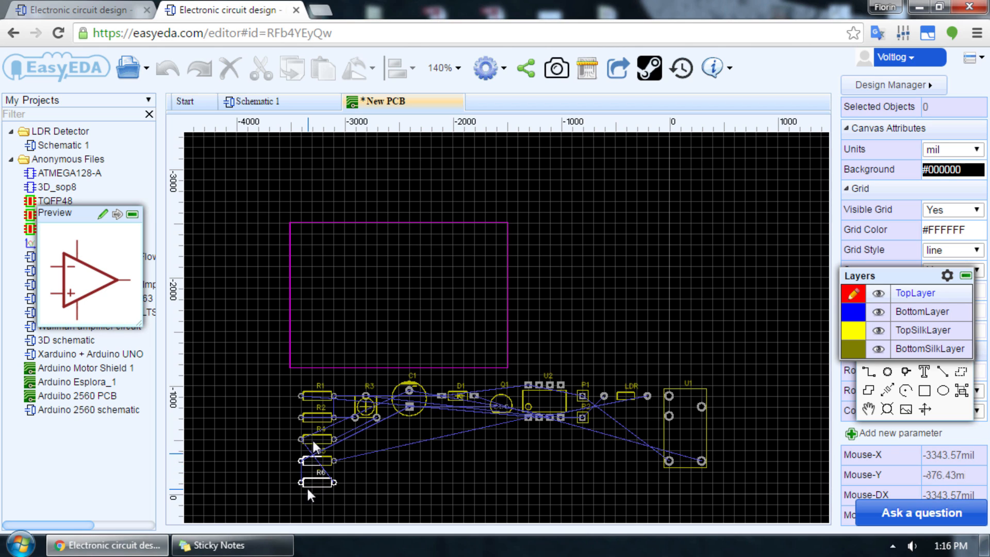
pyautogui.hotkey('ctrl', 's')
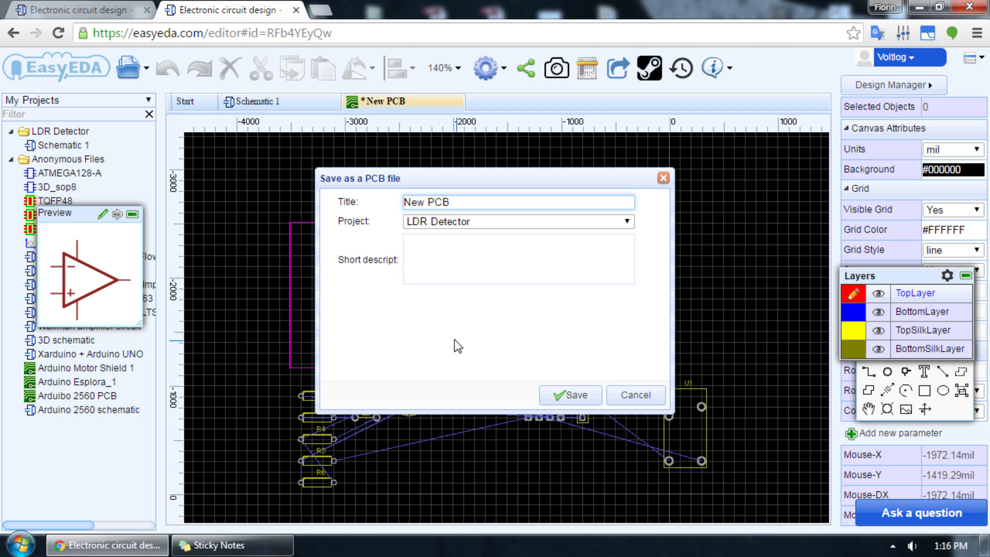
pyautogui.click(562, 402)
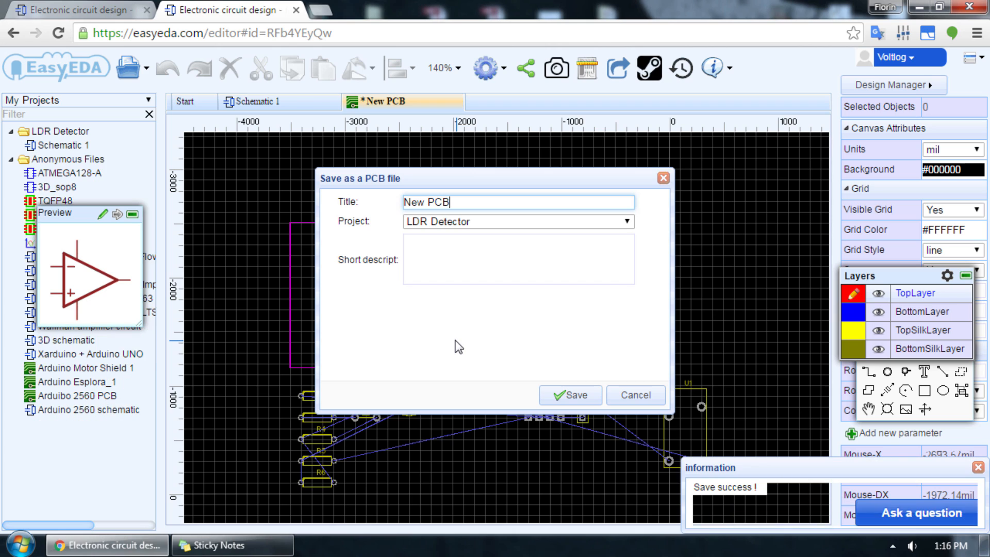
# Step: Back in Schematic 1, change the LDR's package to RC07 and save the schematic
pyautogui.click(304, 105)
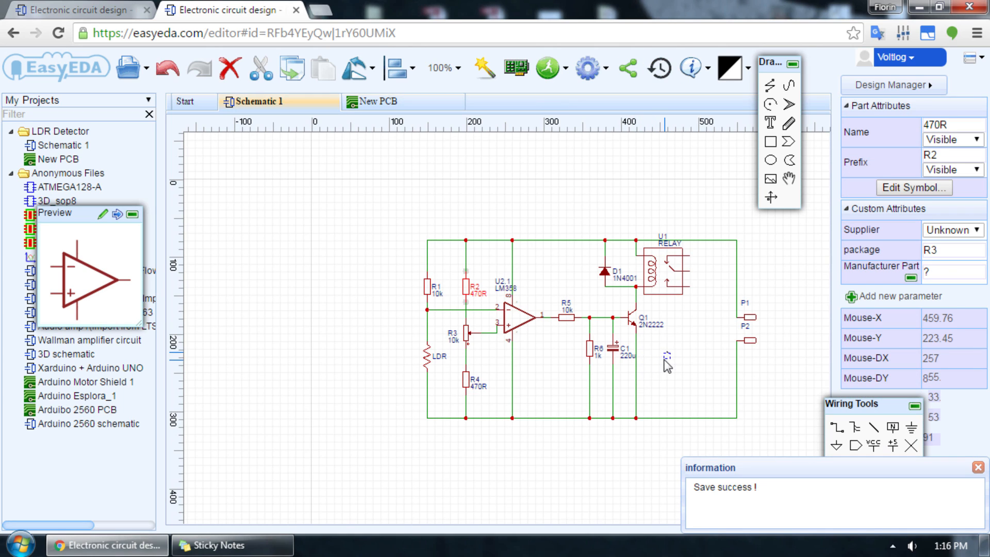
pyautogui.click(612, 382)
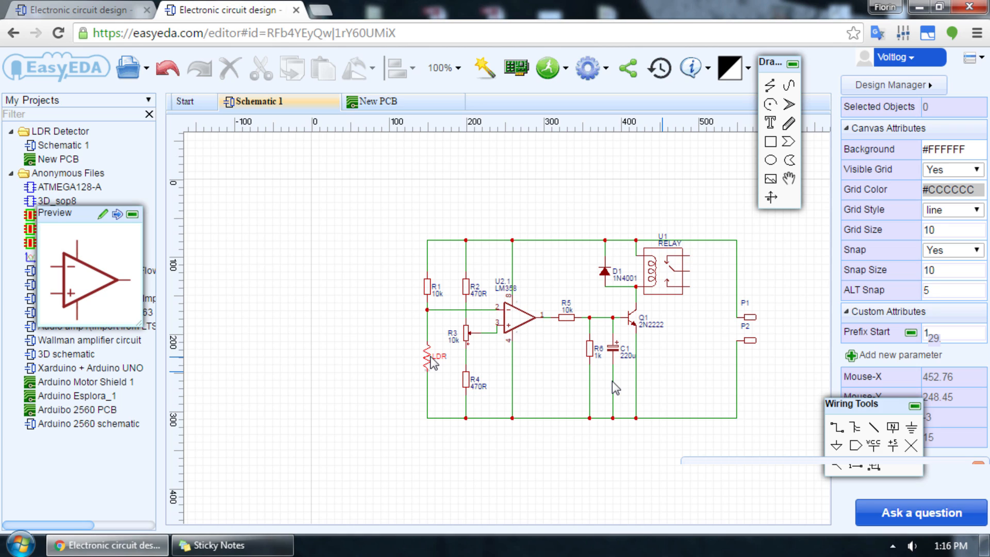
pyautogui.click(432, 357)
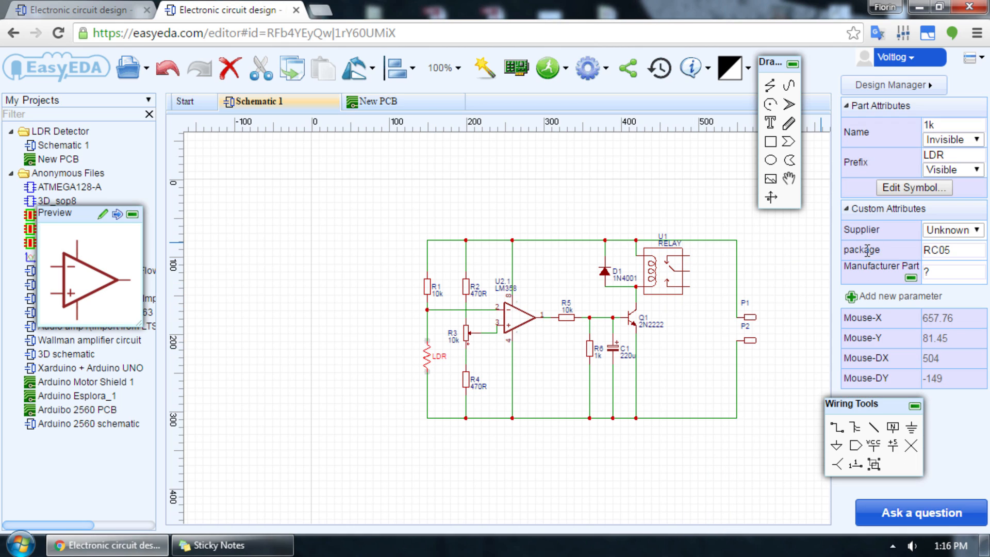
pyautogui.click(937, 249)
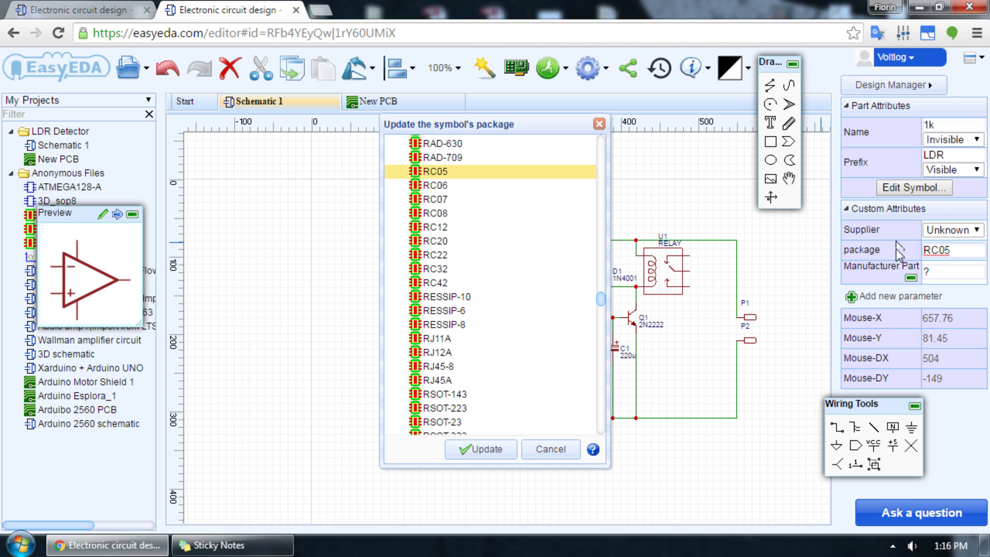
pyautogui.click(436, 203)
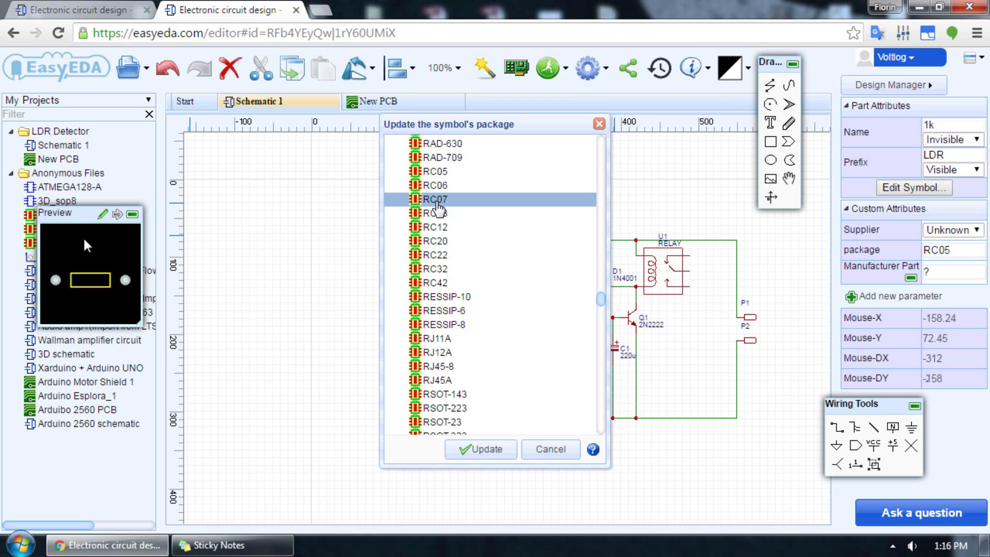
pyautogui.click(448, 214)
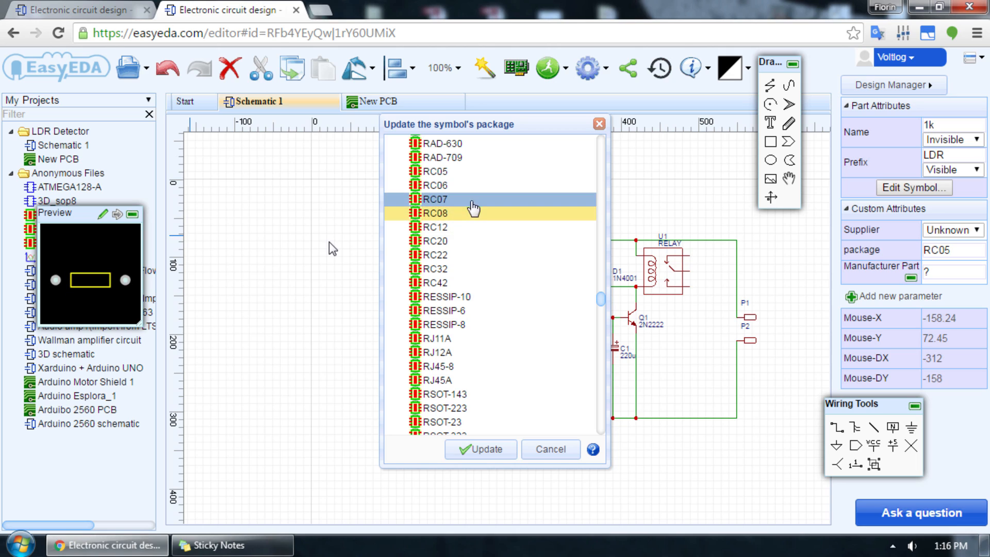
pyautogui.click(437, 199)
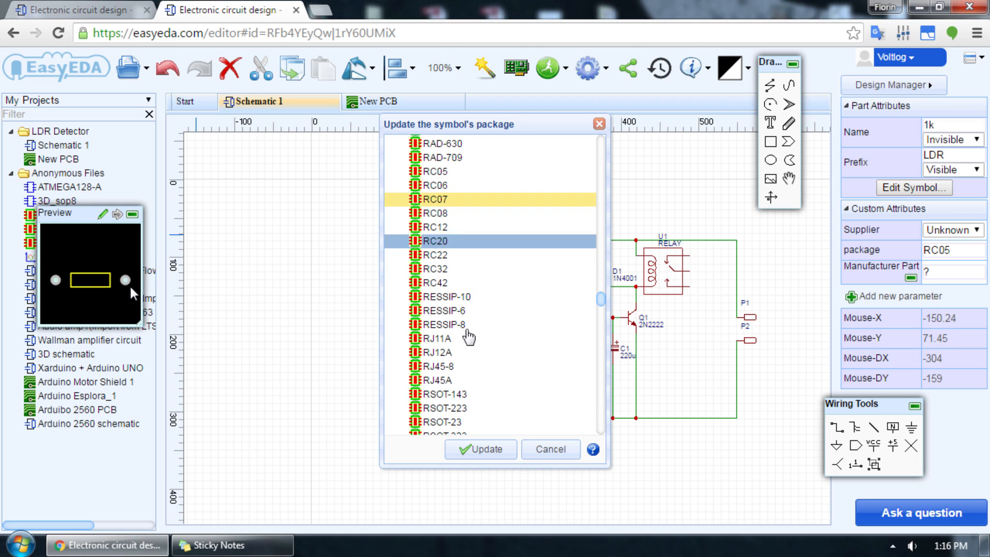
pyautogui.click(495, 452)
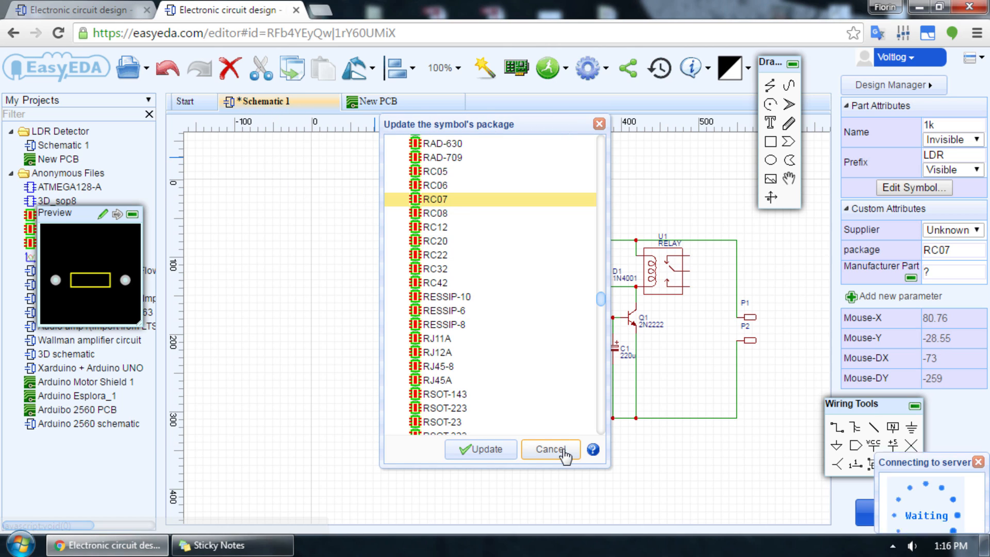
pyautogui.click(566, 456)
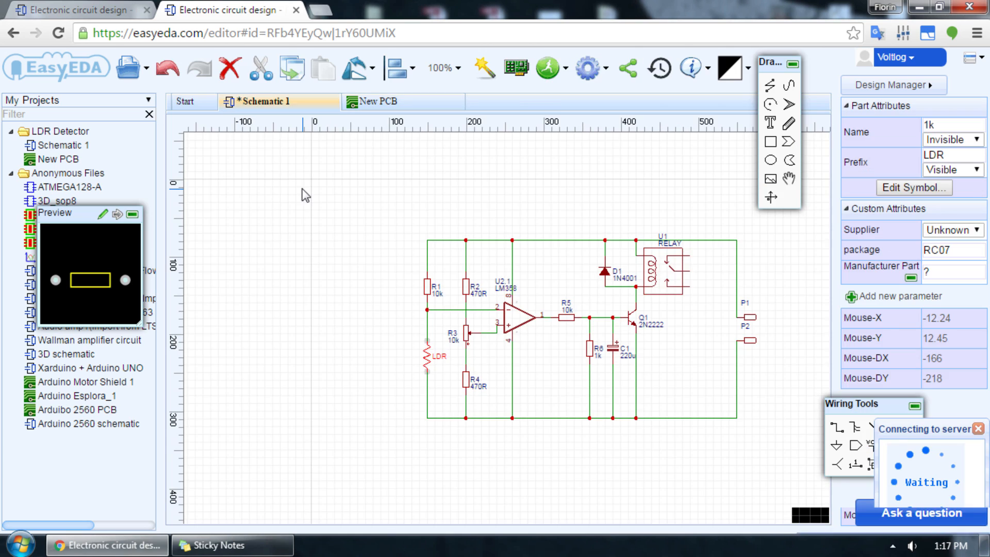
# Step: Import the LDR package change into New PCB and leave the design rules as they are
pyautogui.click(369, 101)
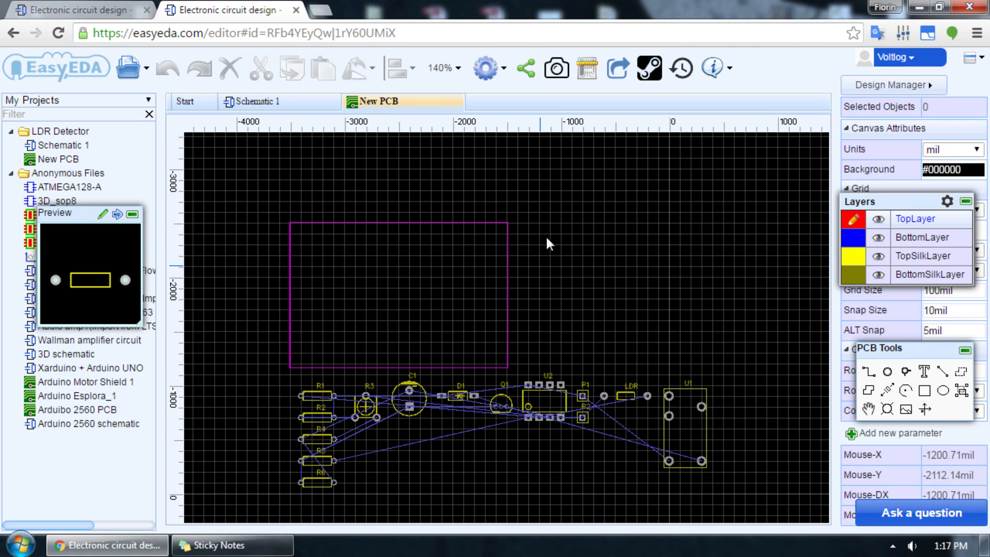
pyautogui.click(620, 72)
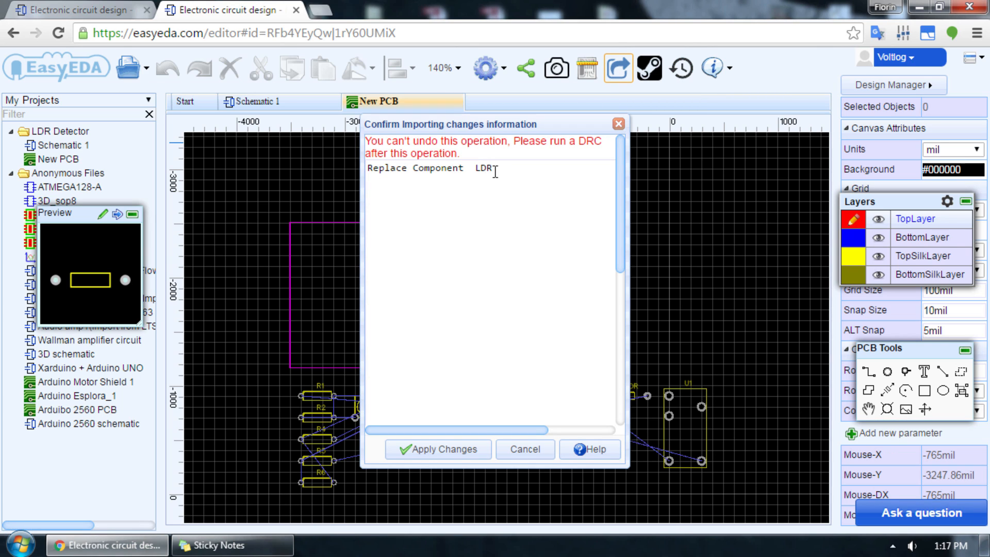
pyautogui.click(458, 447)
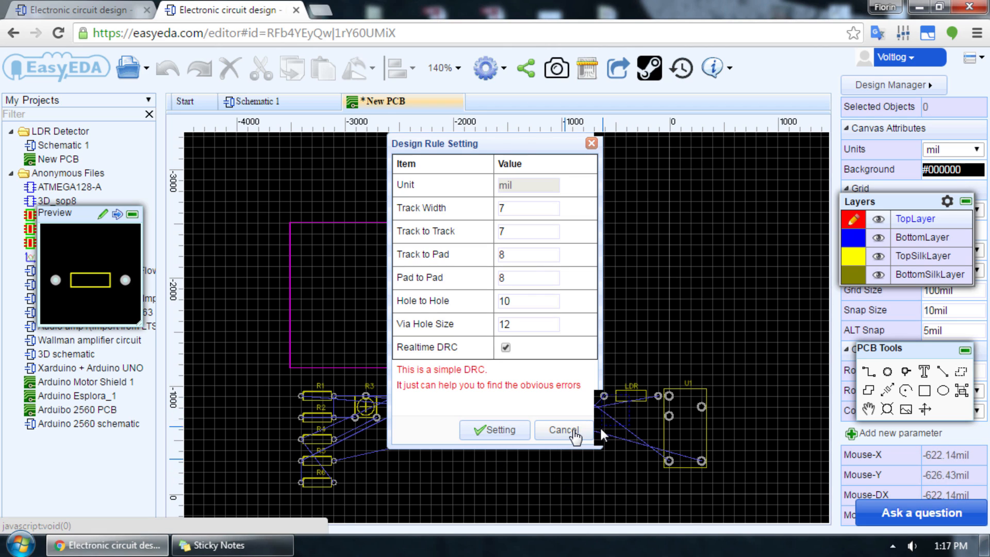
pyautogui.click(576, 433)
# Step: Move the LDR footprint to the free area below U2 and connector P2
pyautogui.click(632, 398)
pyautogui.moveTo(632, 396); pyautogui.dragTo(326, 499)
pyautogui.moveTo(576, 444); pyautogui.dragTo(570, 445)
pyautogui.click(661, 273)
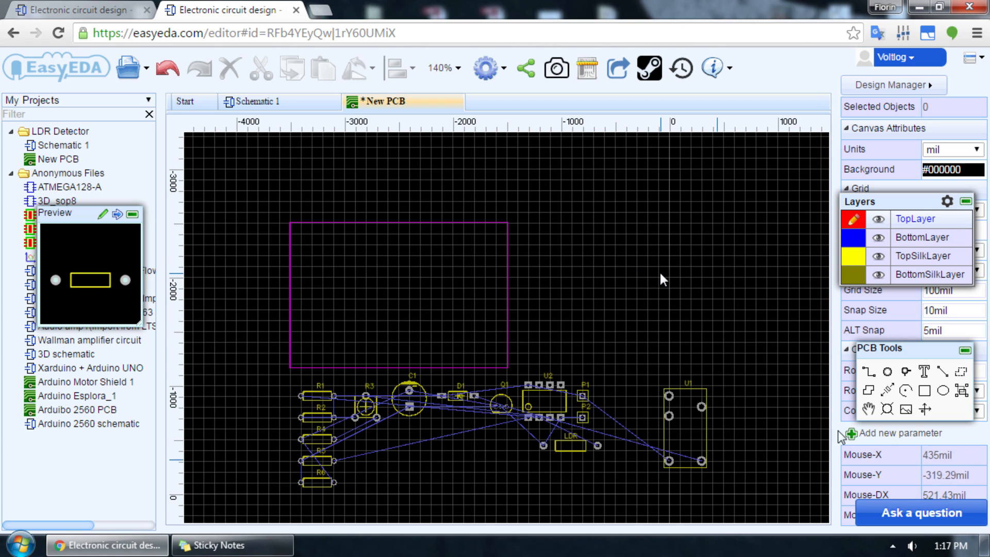
# Step: Move the Layers and PCB Tools windows off the canvas attributes and select the magenta board outline
pyautogui.moveTo(922, 350)
pyautogui.mouseDown()
pyautogui.moveTo(820, 324)
pyautogui.moveTo(760, 264)
pyautogui.moveTo(921, 350)
pyautogui.mouseUp()
pyautogui.moveTo(883, 207); pyautogui.dragTo(725, 67)
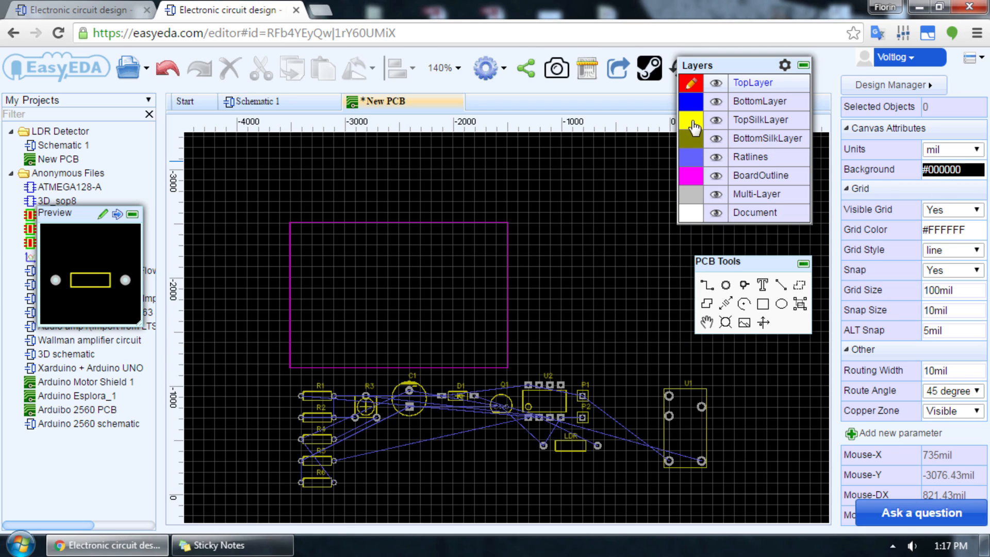
pyautogui.moveTo(692, 126)
pyautogui.click(290, 312)
pyautogui.click(512, 341)
pyautogui.click(508, 341)
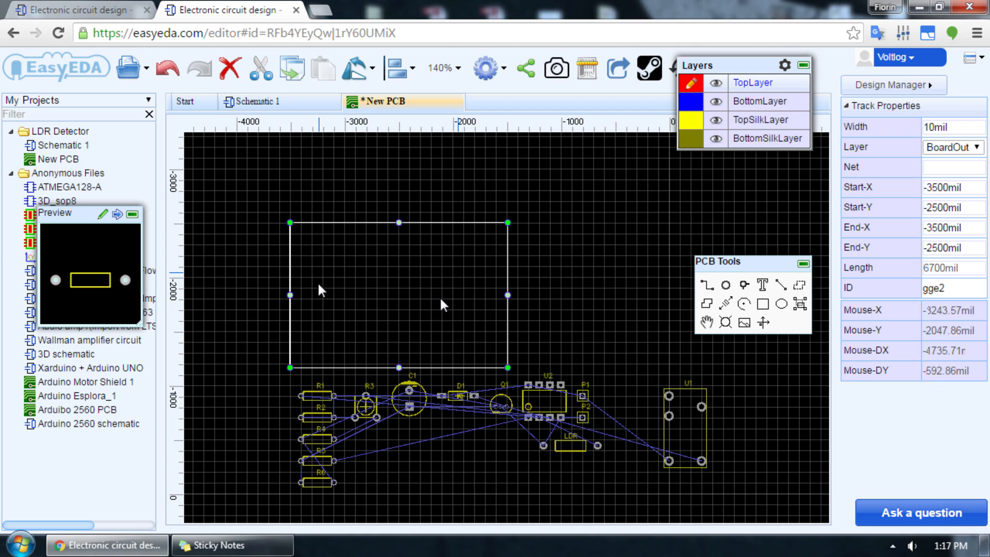
# Step: Place op-amp U2 near the centre of the board outline at about X -2460, Y -1840 mil, rotated to 270 degrees
pyautogui.moveTo(532, 406); pyautogui.dragTo(415, 303)
pyautogui.press('space')
pyautogui.click(395, 321)
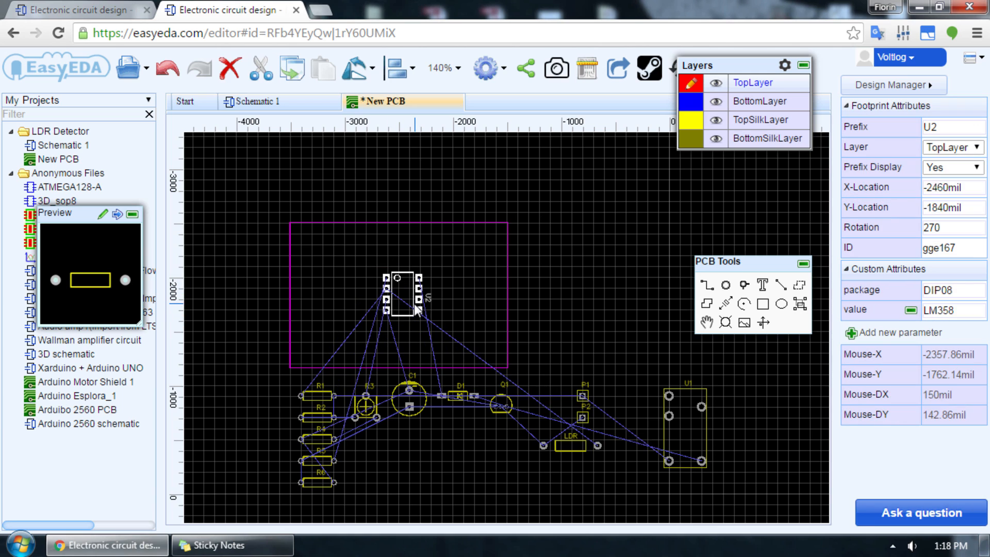
# Step: Move R1, R2, trimmer R3 and R4 into the board outline around U2, turning R4 by 180 degrees
pyautogui.moveTo(321, 396); pyautogui.dragTo(382, 243)
pyautogui.moveTo(321, 416); pyautogui.dragTo(463, 246)
pyautogui.moveTo(369, 404); pyautogui.dragTo(328, 291)
pyautogui.moveTo(318, 439); pyautogui.dragTo(331, 327)
pyautogui.press('space')
pyautogui.press('space')
# Step: Move resistors R5 and R6 into the board area to the left of U2 and rotate R6
pyautogui.moveTo(320, 460); pyautogui.dragTo(331, 253)
pyautogui.moveTo(329, 476); pyautogui.dragTo(366, 337)
pyautogui.press('space')
pyautogui.click(369, 390)
pyautogui.moveTo(318, 483); pyautogui.dragTo(322, 356)
pyautogui.press('space')
# Step: Move diode D1, transistor Q1, the LDR and relay U1 into the board area, rotating the LDR
pyautogui.press('space')
pyautogui.moveTo(459, 397); pyautogui.dragTo(461, 271)
pyautogui.moveTo(501, 404); pyautogui.dragTo(459, 294)
pyautogui.moveTo(568, 444); pyautogui.dragTo(371, 306)
pyautogui.press('space')
pyautogui.moveTo(669, 416); pyautogui.dragTo(526, 288)
# Step: Place connectors P1 and P2 at the board's right side and capacitor C1 directly below U2
pyautogui.moveTo(582, 395); pyautogui.dragTo(496, 240)
pyautogui.moveTo(582, 416); pyautogui.dragTo(498, 350)
pyautogui.scroll(3, 291, 289)
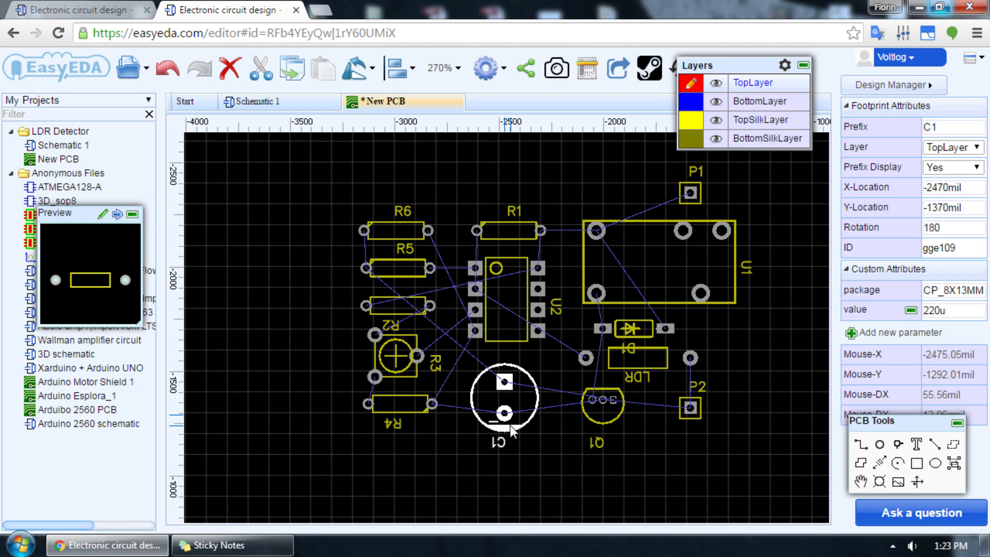
pyautogui.moveTo(510, 425); pyautogui.dragTo(508, 407)
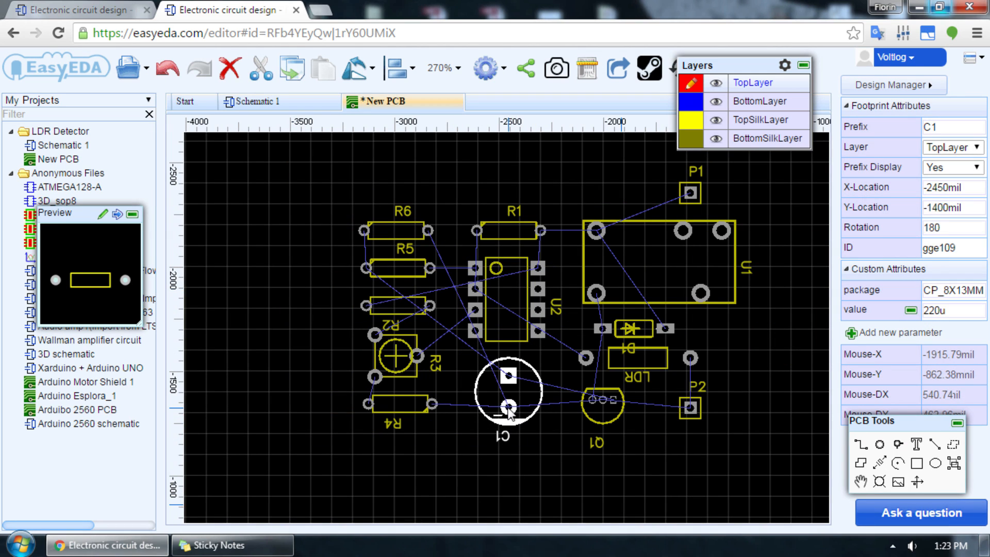
pyautogui.click(651, 342)
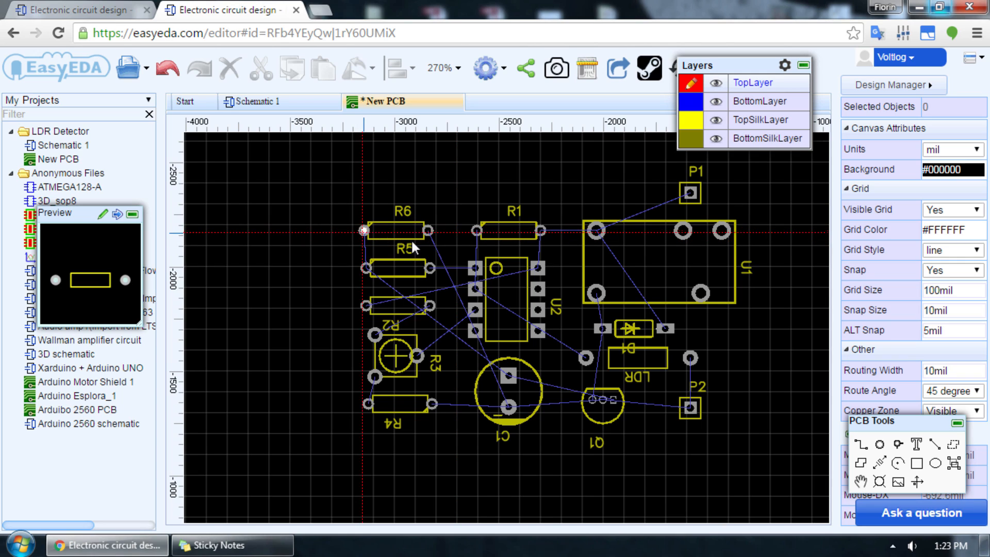
# Step: Make BottomLayer active and route a 20 mil track from U2's top-right pad to R1's right pad
pyautogui.moveTo(709, 72)
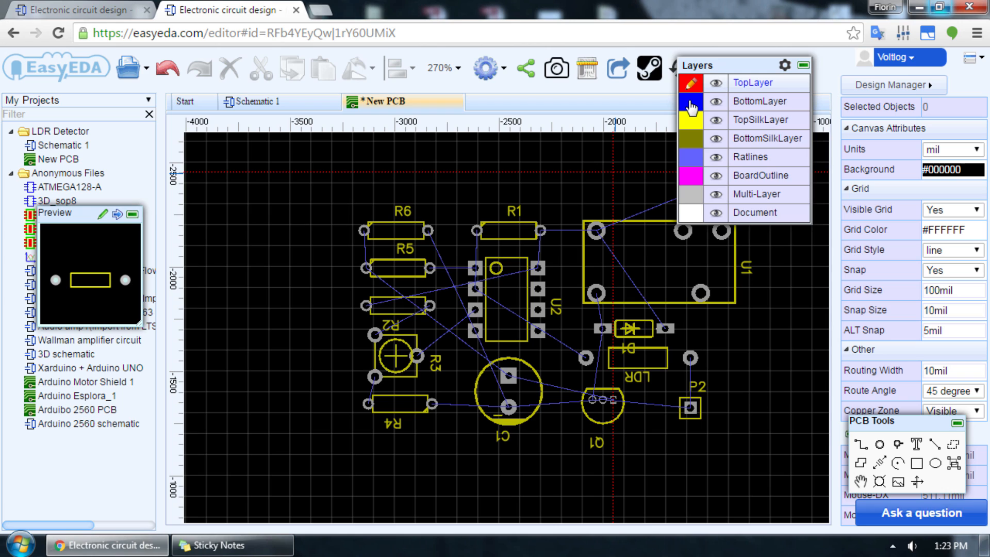
pyautogui.click(691, 106)
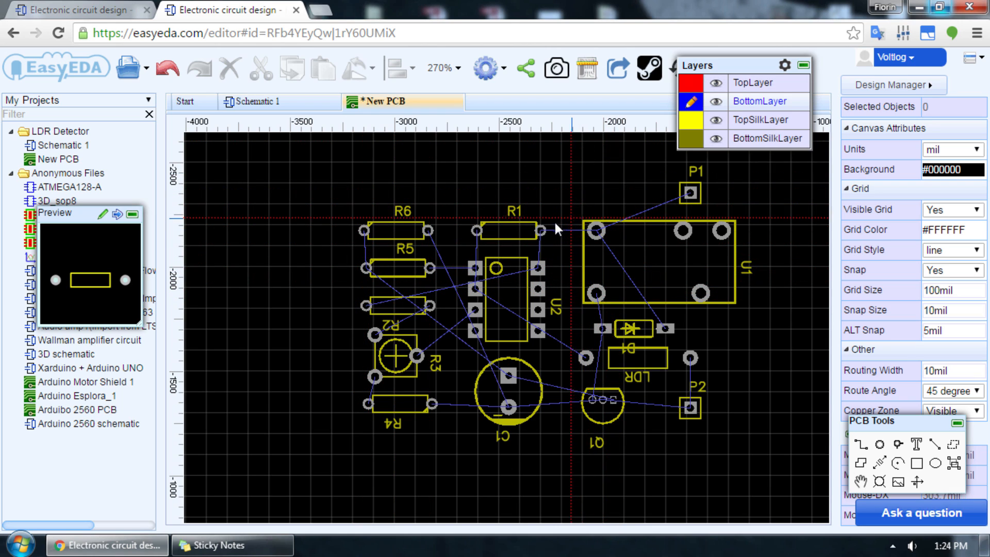
pyautogui.click(538, 268)
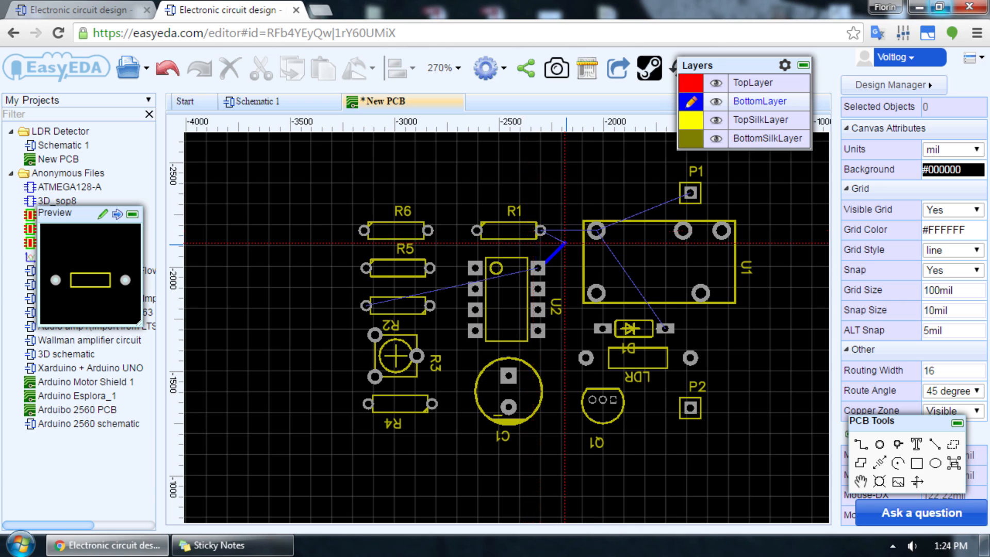
pyautogui.scroll(2, 540, 231)
pyautogui.scroll(-2, 541, 231)
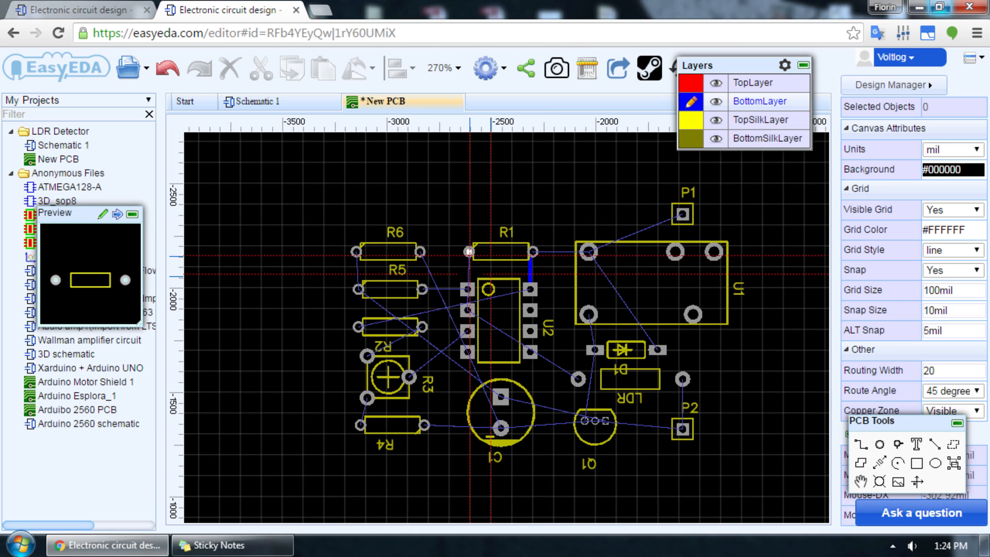
# Step: Route a bottom-layer track from R1's left pad around to the second pad on U2's left side
pyautogui.click(469, 251)
pyautogui.click(493, 267)
pyautogui.click(488, 310)
pyautogui.click(467, 310)
# Step: Route tracks from relay U1's top-left pad to R1's right pad, connector P1 and D1's right pad
pyautogui.click(589, 252)
pyautogui.click(533, 251)
pyautogui.click(682, 214)
pyautogui.click(589, 252)
pyautogui.click(659, 350)
# Step: Route tracks linking U1's lower-left pad, D1's left pad and Q1, and connect P2 to the LDR and Q1
pyautogui.click(595, 351)
pyautogui.click(584, 420)
pyautogui.click(682, 428)
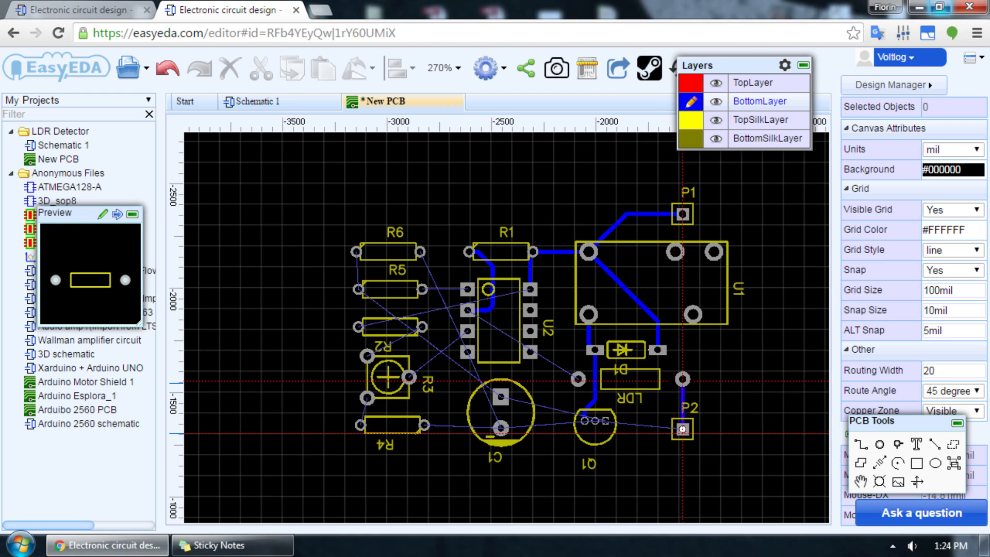
pyautogui.scroll(5, 593, 437)
pyautogui.scroll(-5, 593, 437)
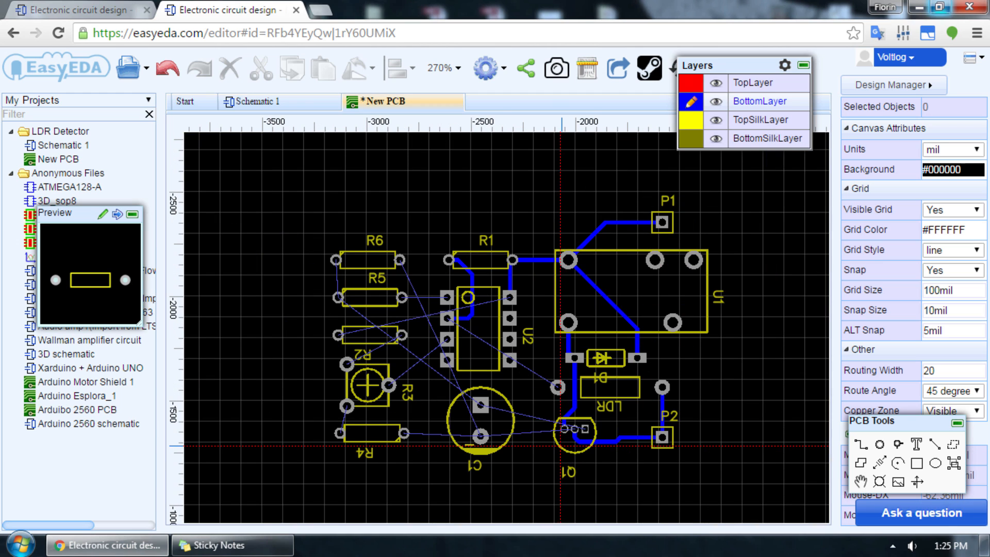
# Step: Route a bottom-layer track from C1's lower pad to R4's right pad
pyautogui.scroll(6, 549, 427)
pyautogui.scroll(-3, 549, 427)
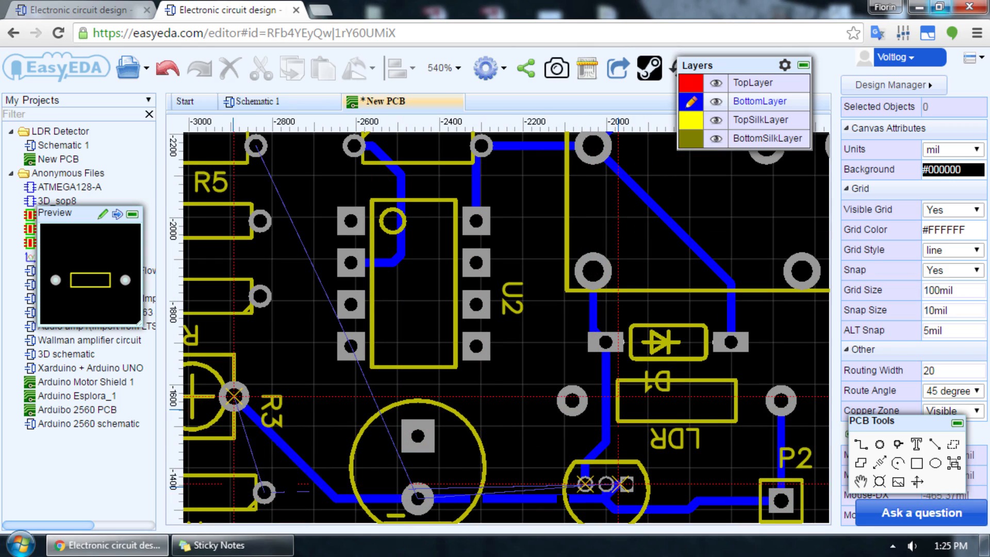
pyautogui.scroll(-3, 305, 492)
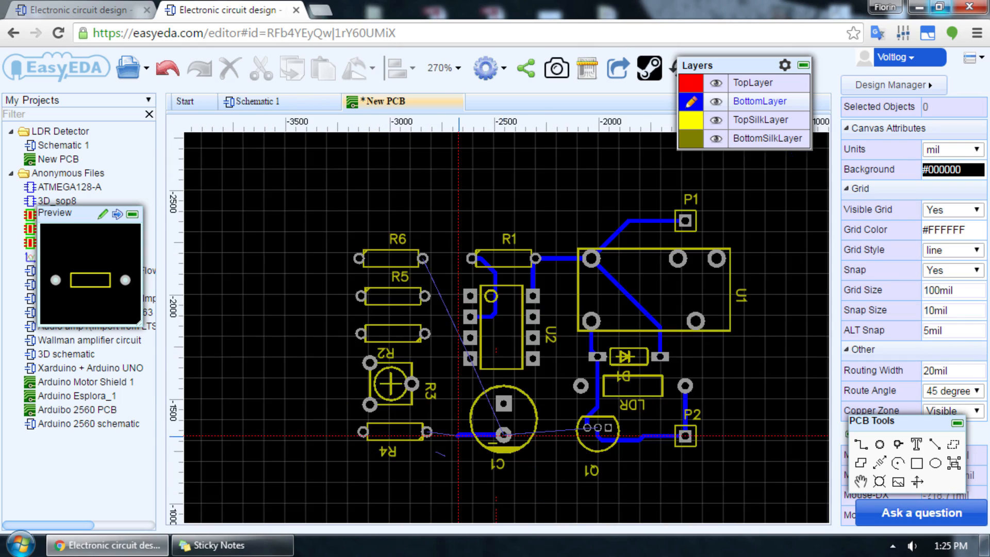
pyautogui.scroll(2, 413, 422)
pyautogui.click(413, 421)
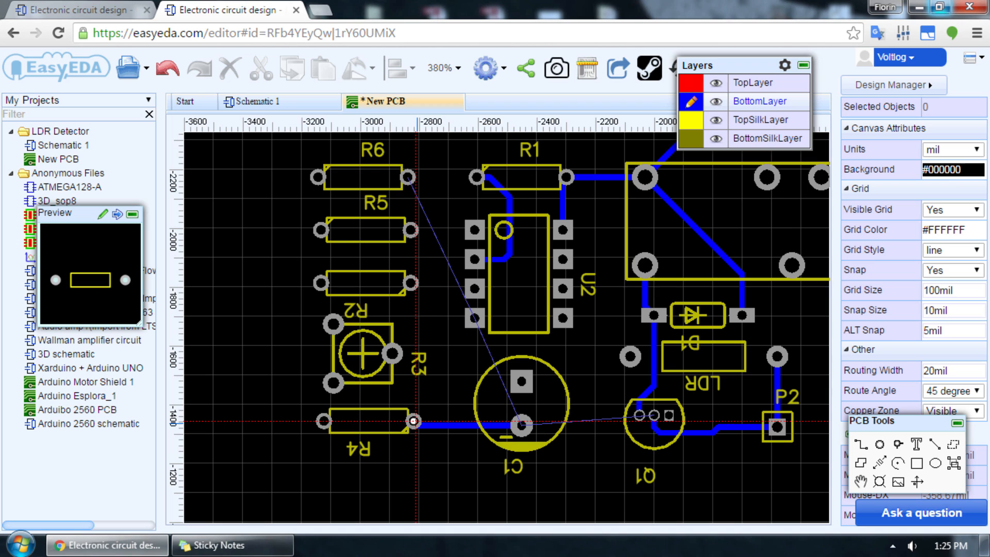
# Step: Route bottom-layer tracks from R3 to R4's left pad, U2's third left-side pad and R2's right pad
pyautogui.scroll(-1, 346, 442)
pyautogui.scroll(2, 401, 394)
pyautogui.click(444, 343)
pyautogui.scroll(-1, 423, 347)
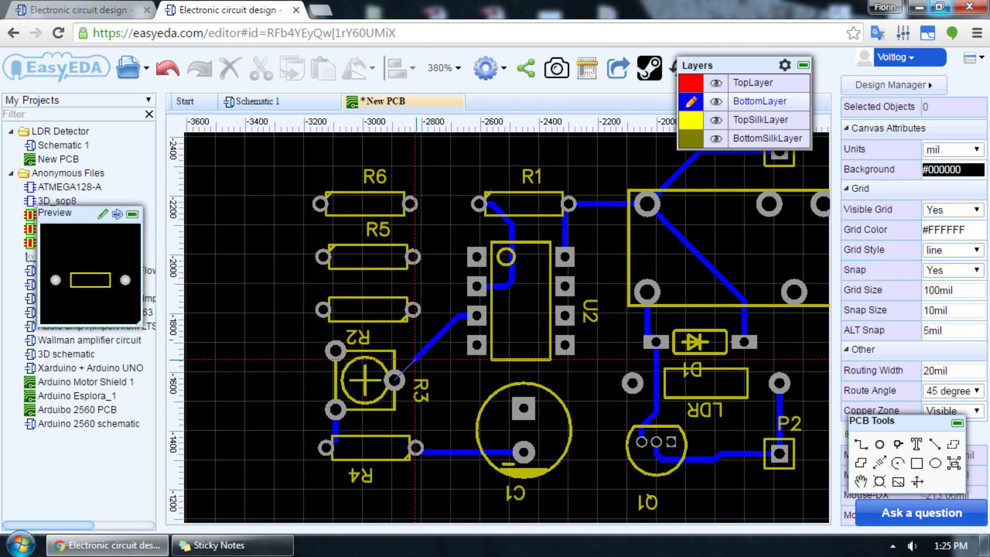
pyautogui.click(394, 380)
pyautogui.click(413, 309)
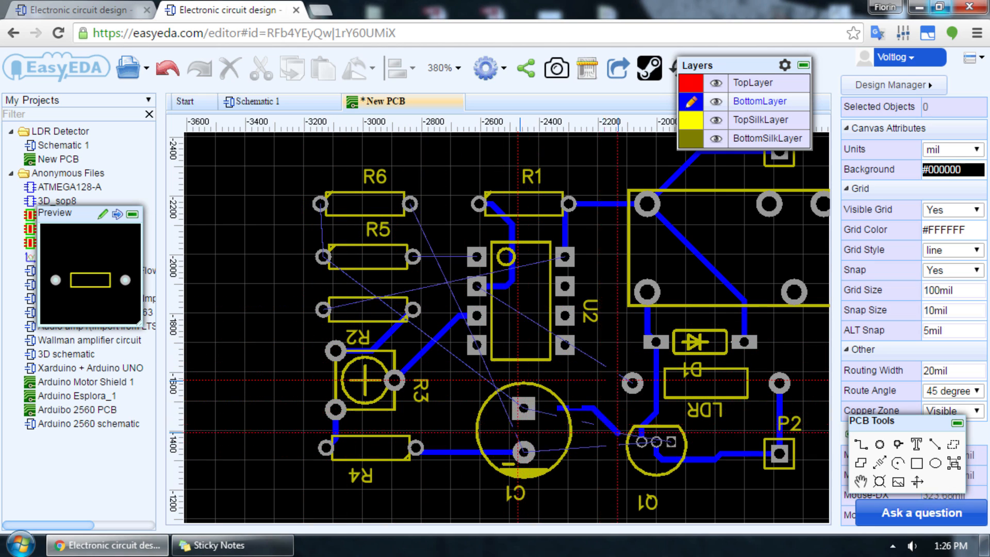
# Step: Abandon the unfinished bottom-layer track and route a TopLayer track from C1's square pad to Q1's square pad instead
pyautogui.scroll(3, 537, 351)
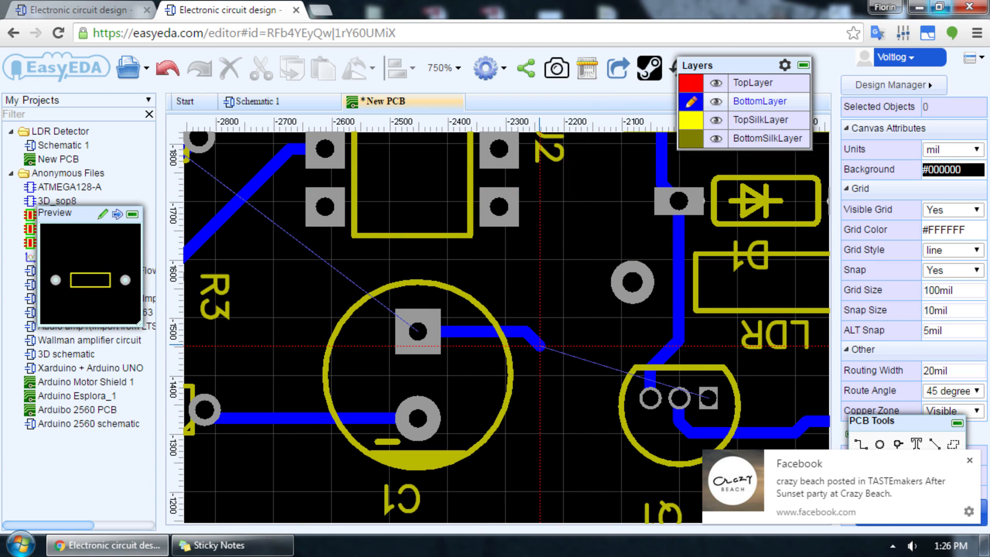
pyautogui.click(969, 459)
pyautogui.press('Escape')
pyautogui.click(435, 335)
pyautogui.press('w')
pyautogui.click(437, 335)
pyautogui.click(695, 87)
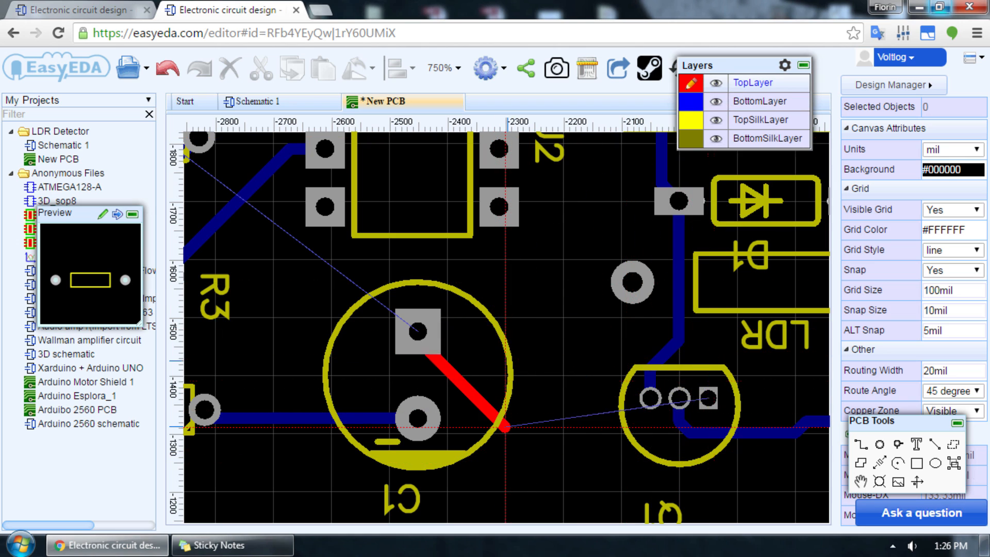
pyautogui.click(708, 398)
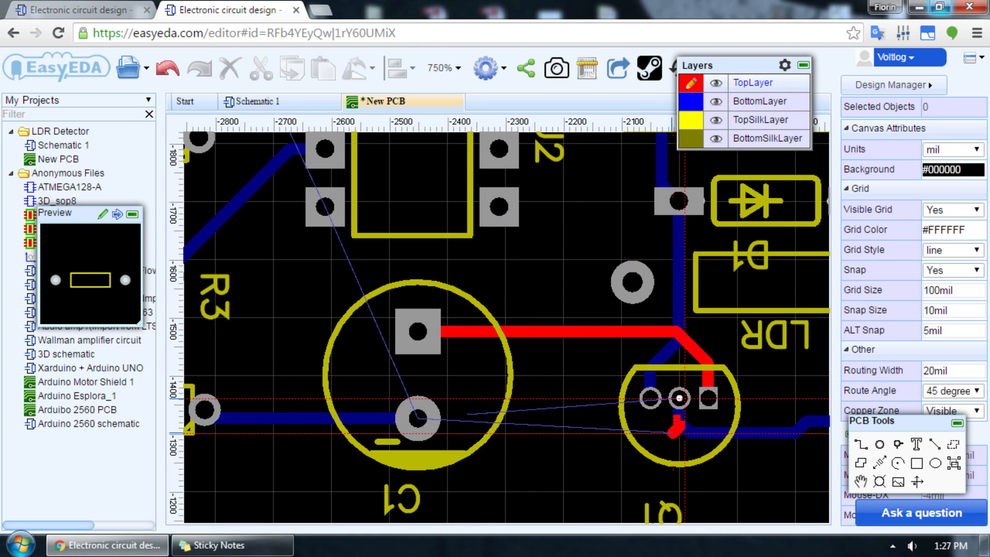
# Step: Switch the track to BottomLayer and route it between Q1's middle pad and C1's lower pad
pyautogui.press('b')
pyautogui.click(418, 417)
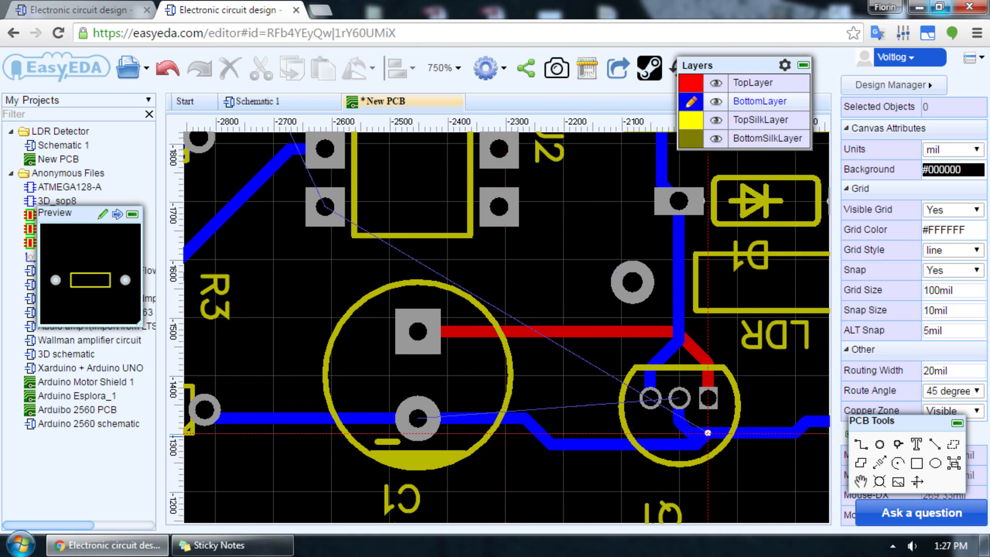
pyautogui.scroll(-2, 396, 381)
# Step: Route bottom-layer tracks joining the left pads of R5 and R6, and R5's right pad to U2's top-left pad
pyautogui.moveTo(330, 279); pyautogui.dragTo(486, 486, button='right')
pyautogui.click(282, 337)
pyautogui.click(278, 262)
# Step: Route a TopLayer track from U2's top-right pad around its upper-left corner to R2's left pad
pyautogui.click(626, 337)
pyautogui.press('t')
pyautogui.click(555, 300)
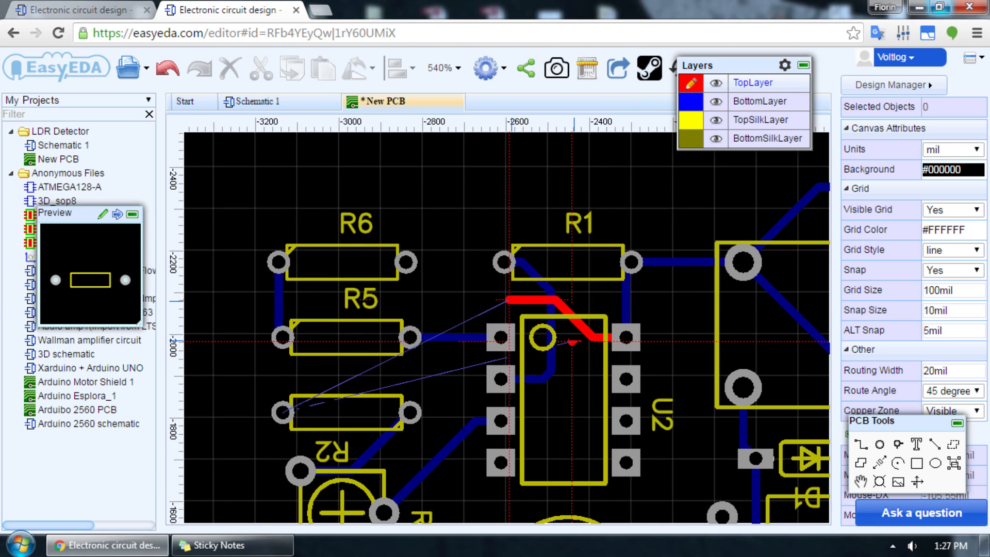
pyautogui.click(451, 304)
pyautogui.click(435, 383)
pyautogui.click(283, 412)
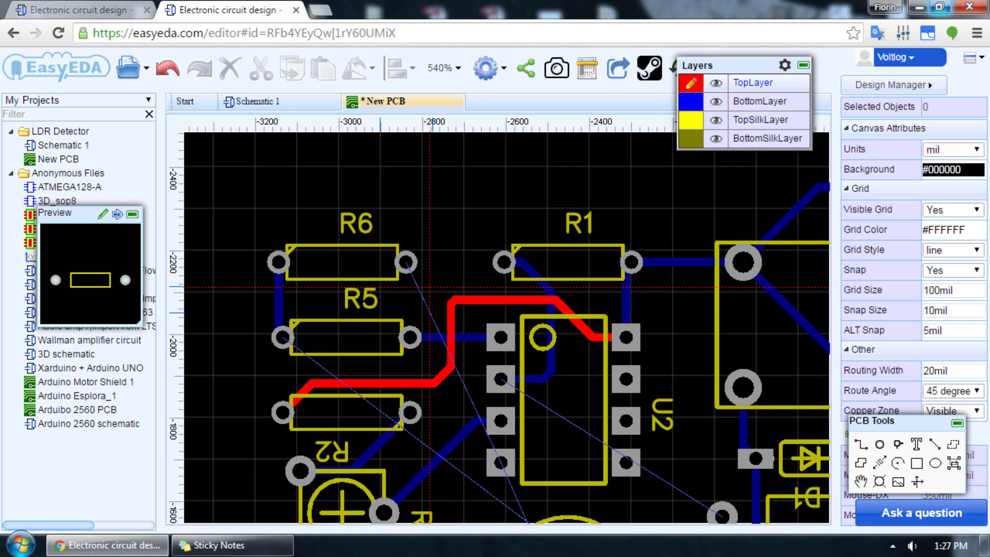
# Step: Route a BottomLayer track from the LDR's left pad up under U2 to its second left-side pad
pyautogui.scroll(-1, 411, 347)
pyautogui.scroll(1, 487, 261)
pyautogui.press('w')
pyautogui.click(462, 246)
pyautogui.press('b')
pyautogui.click(678, 380)
pyautogui.press('w')
pyautogui.click(681, 383)
pyautogui.scroll(1, 622, 397)
pyautogui.click(632, 363)
pyautogui.click(464, 289)
pyautogui.click(464, 185)
pyautogui.scroll(-2, 622, 363)
pyautogui.scroll(-1, 624, 364)
pyautogui.scroll(2, 499, 285)
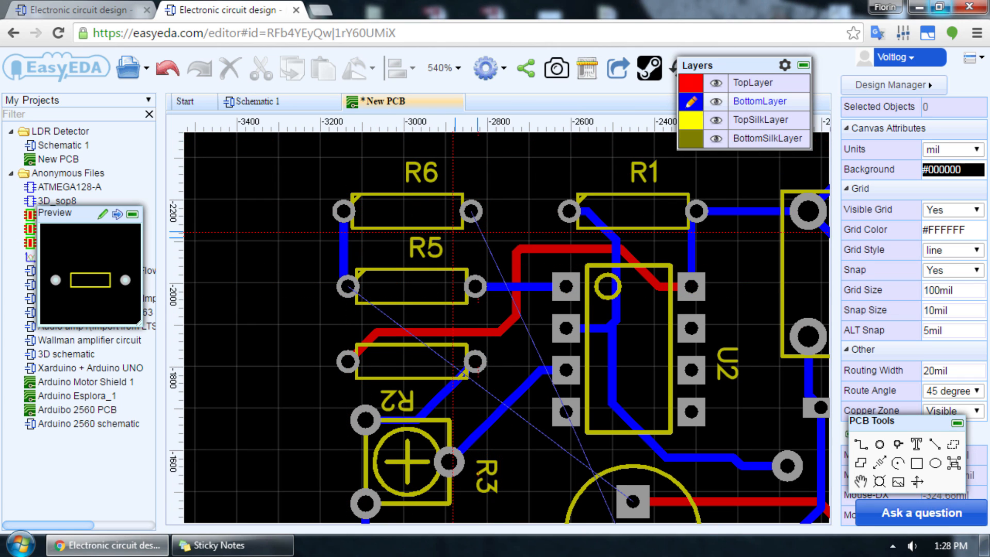
pyautogui.click(471, 211)
pyautogui.click(434, 224)
pyautogui.click(440, 321)
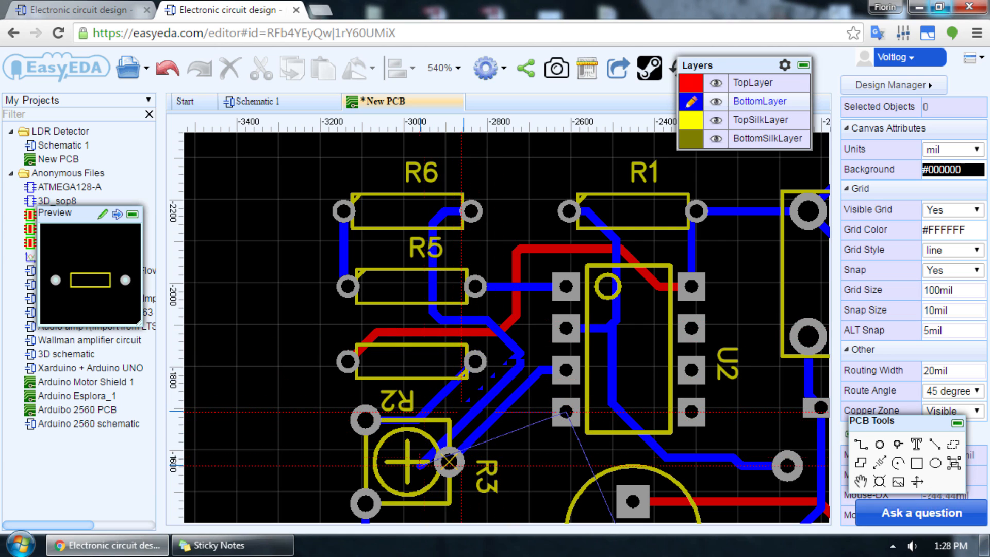
pyautogui.press('Escape')
# Step: Route a bottom-layer track from R6's right pad down past R5 and R2 and along the left side of R3
pyautogui.click(471, 211)
pyautogui.press('w')
pyautogui.click(472, 212)
pyautogui.scroll(-1, 507, 215)
pyautogui.scroll(-1, 507, 216)
pyautogui.scroll(2, 505, 216)
pyautogui.click(434, 279)
pyautogui.click(404, 386)
pyautogui.click(329, 404)
pyautogui.click(333, 462)
pyautogui.scroll(-3, 442, 488)
pyautogui.scroll(4, 448, 507)
pyautogui.scroll(-5, 418, 305)
pyautogui.scroll(5, 424, 323)
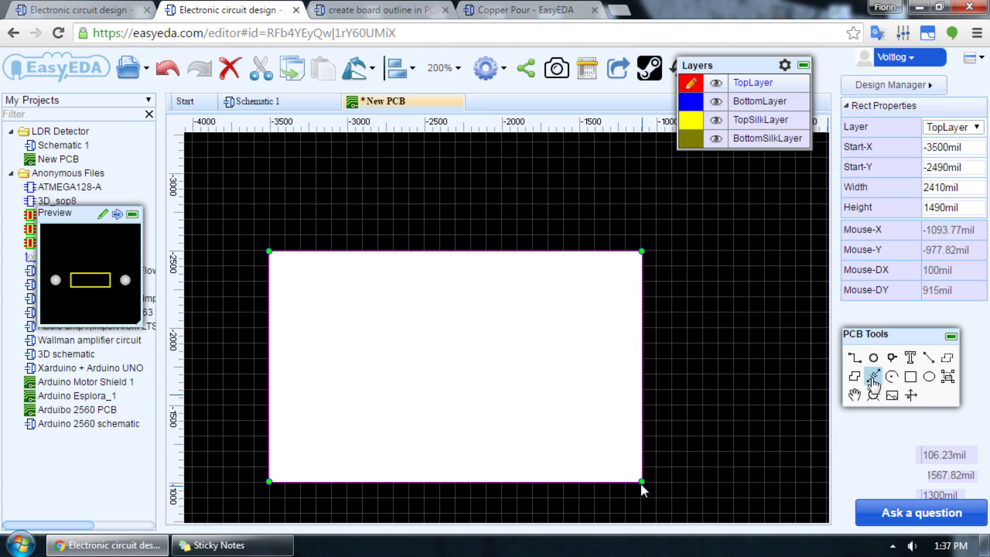
# Step: Undo the solid rectangle over the board and draw a TopLayer copper area through the four corners of the board outline
pyautogui.hotkey('ctrl', 'z')
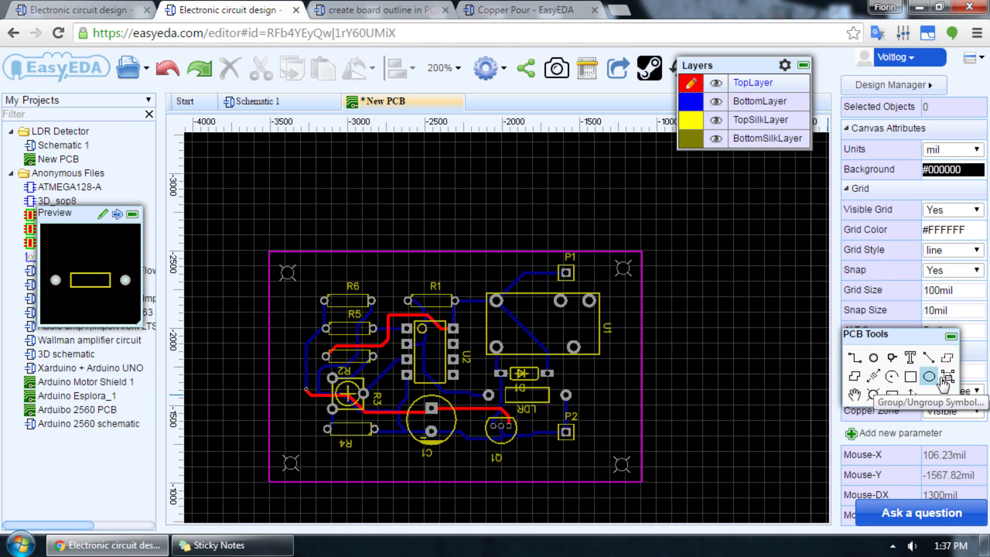
pyautogui.click(947, 357)
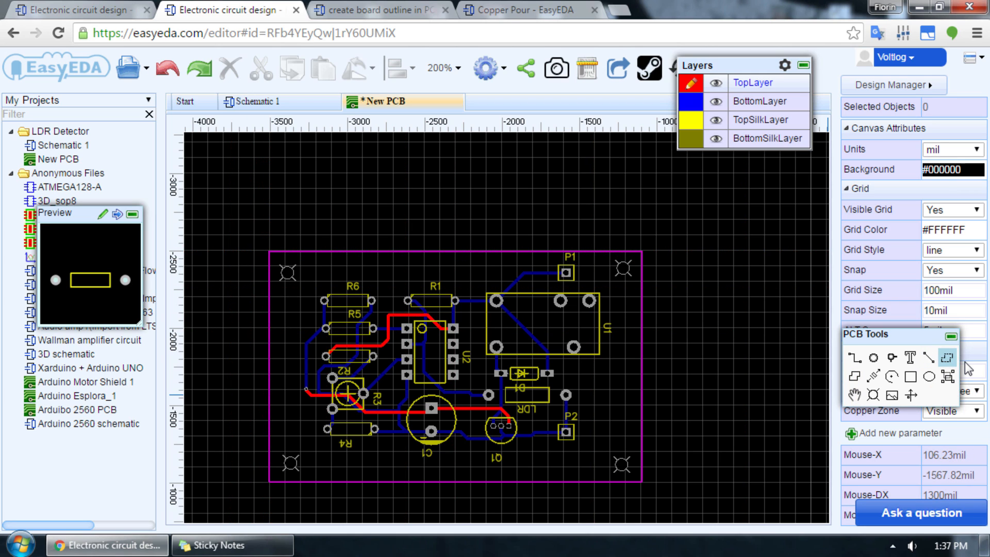
pyautogui.click(662, 485)
pyautogui.press('Escape')
pyautogui.click(641, 481)
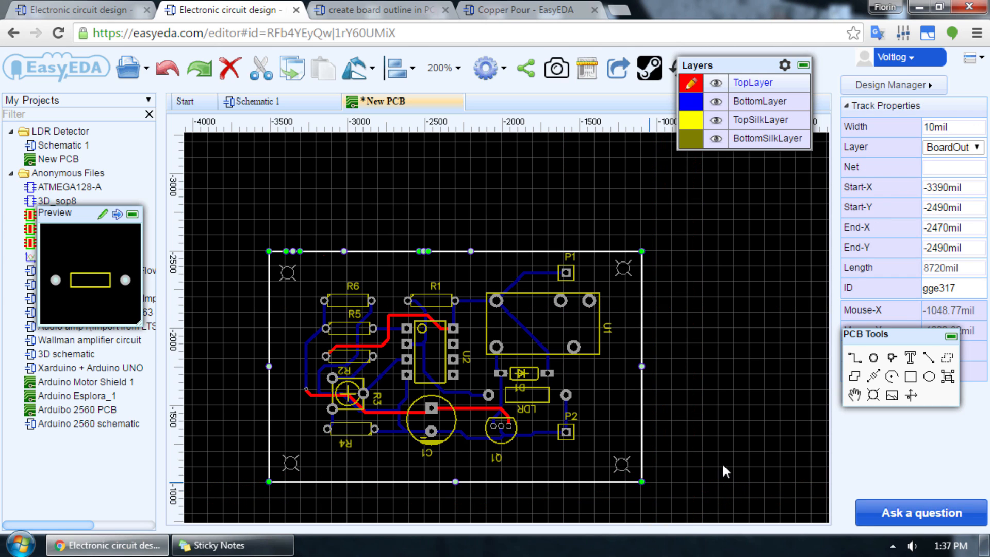
pyautogui.click(642, 482)
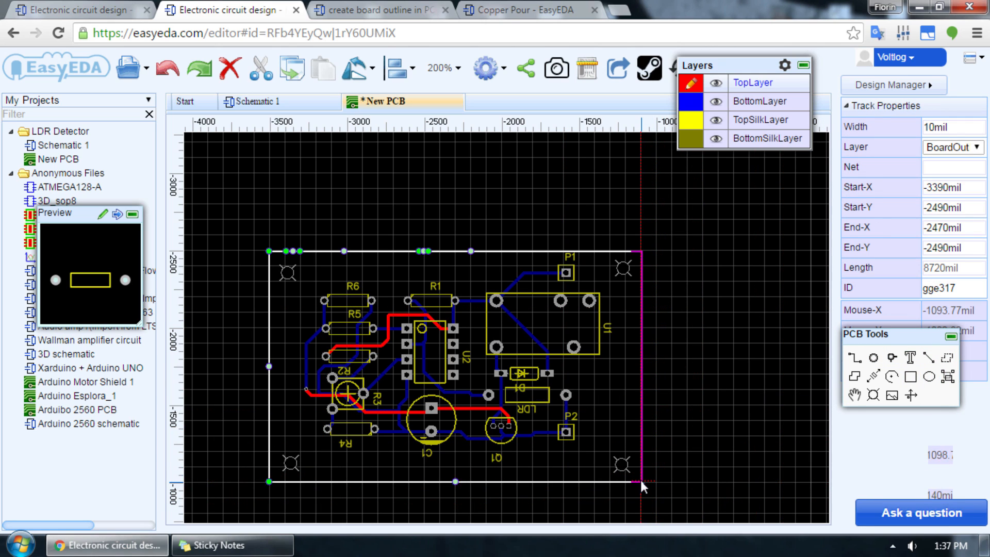
pyautogui.click(642, 251)
pyautogui.click(268, 252)
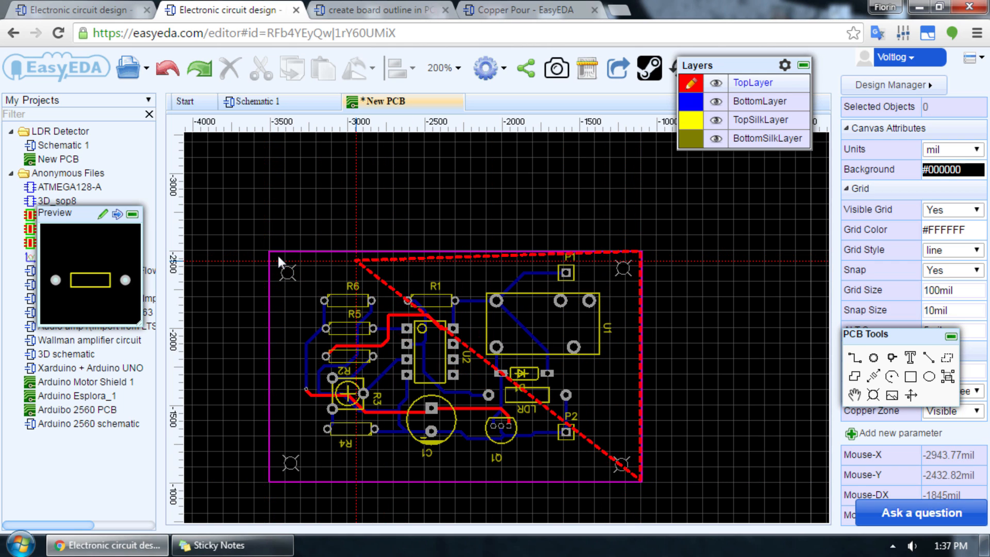
pyautogui.click(268, 480)
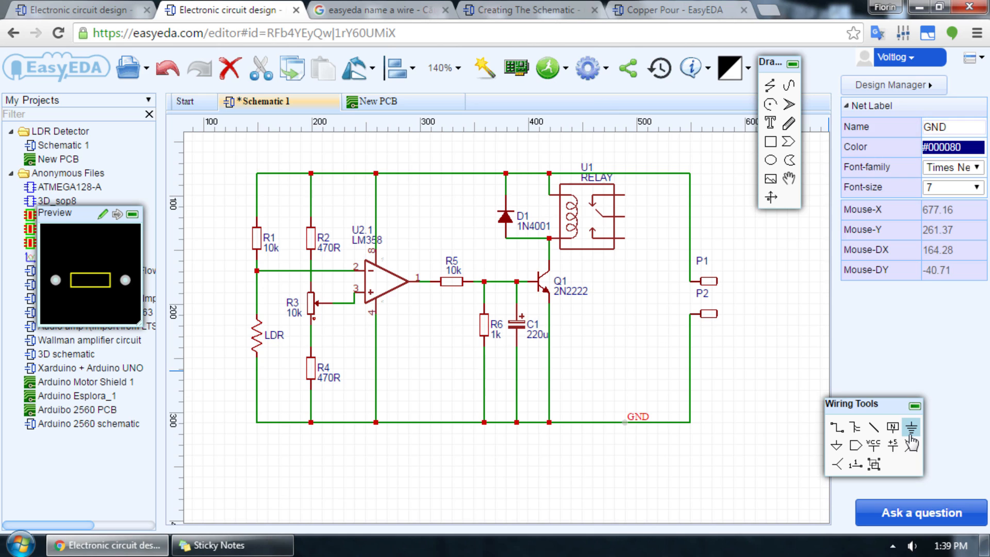
# Step: Place a ground symbol at the right end of the schematic's GND wire and save the schematic
pyautogui.click(689, 424)
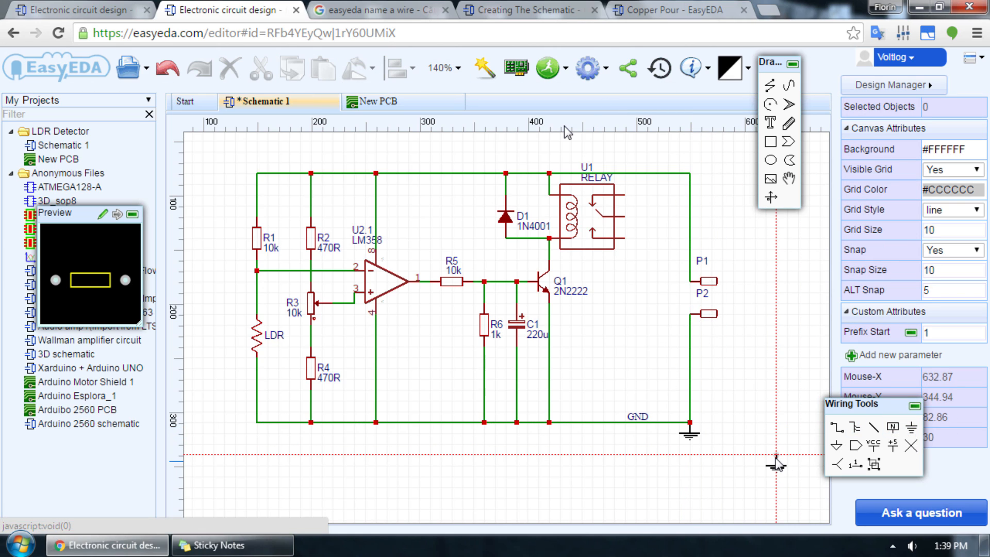
pyautogui.hotkey('ctrl', 's')
# Step: Bring the schematic changes into the New PCB board and save it
pyautogui.click(376, 101)
pyautogui.click(621, 73)
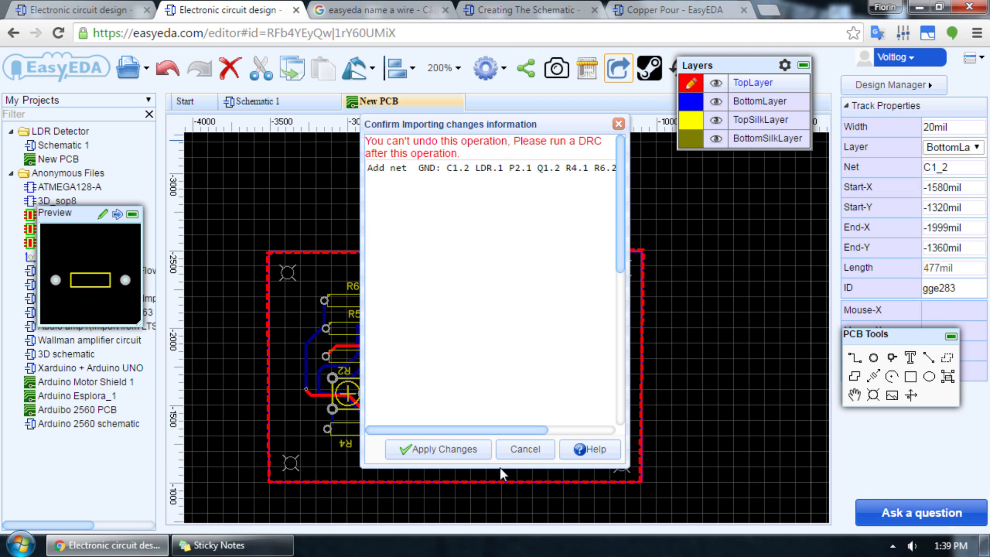
pyautogui.click(449, 453)
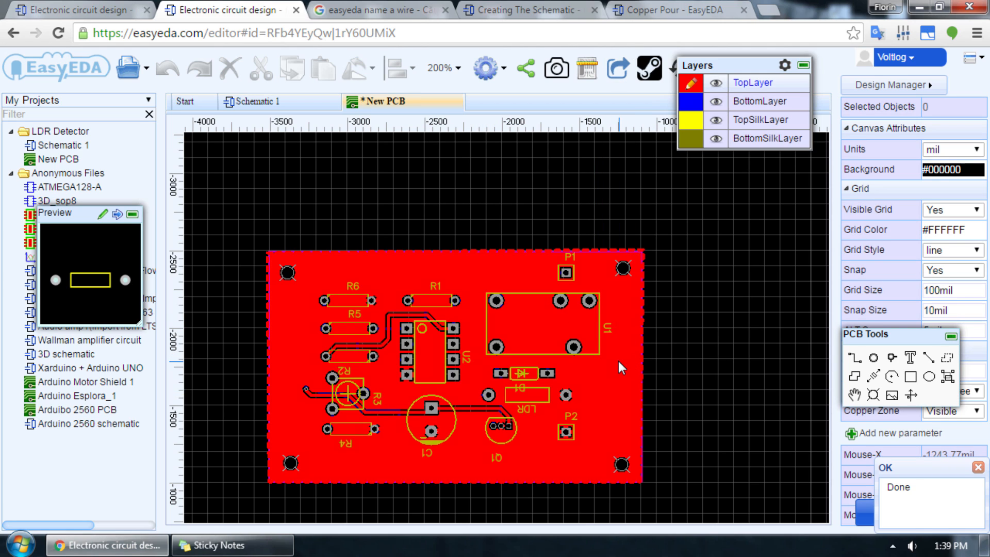
pyautogui.click(502, 483)
pyautogui.click(149, 81)
pyautogui.moveTo(150, 104)
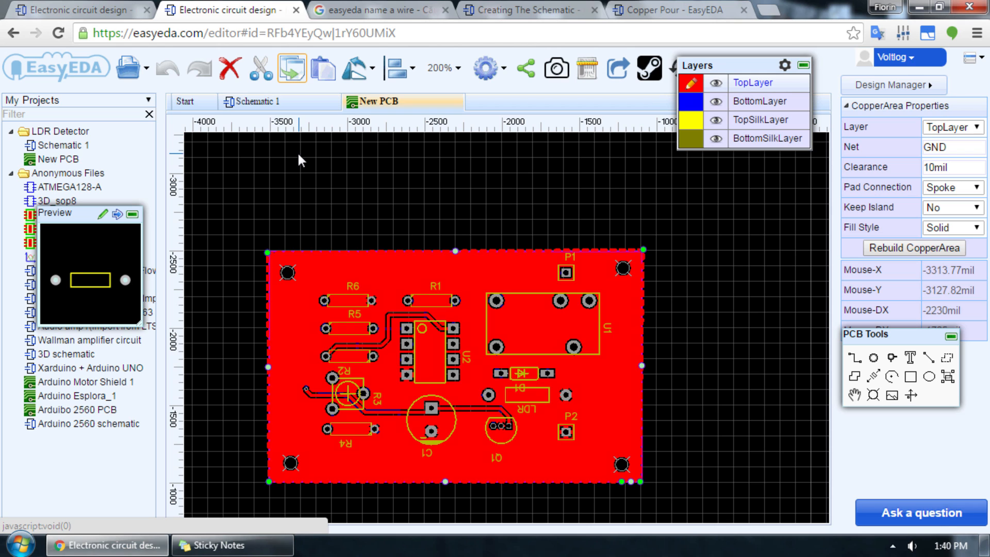
# Step: Clone the New PCB file within the LDR Detector project as "New PCB clone" and open the copy
pyautogui.click(186, 101)
pyautogui.click(81, 146)
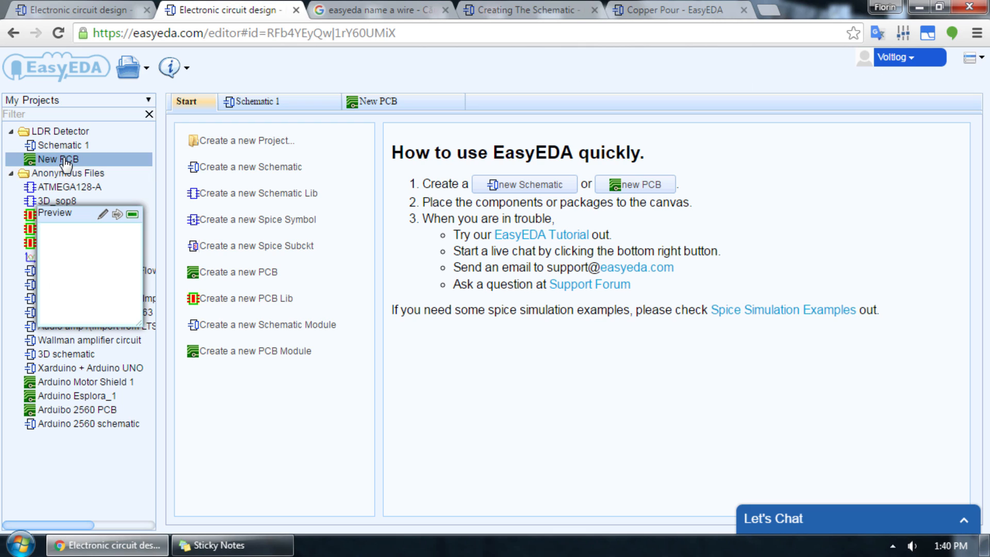
pyautogui.rightClick(66, 164)
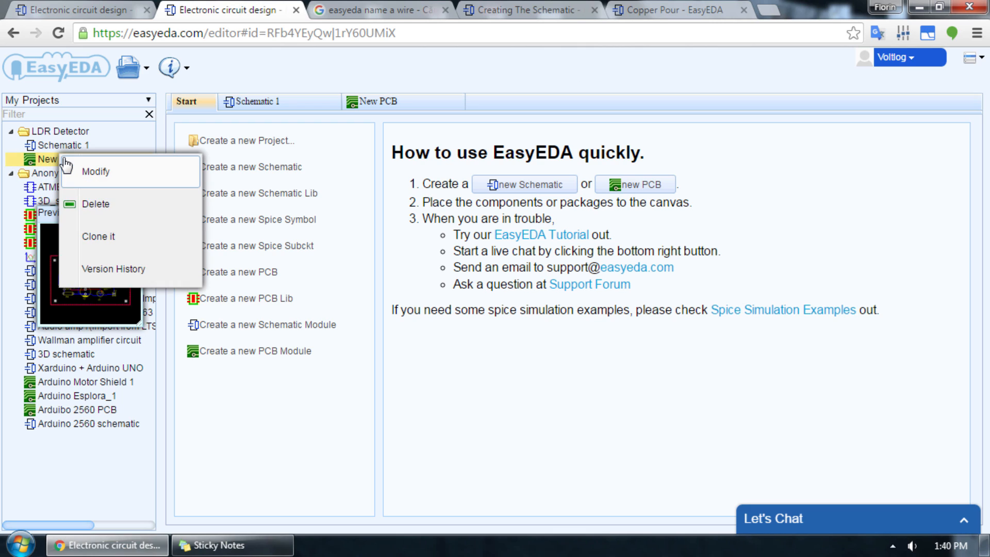
pyautogui.click(105, 235)
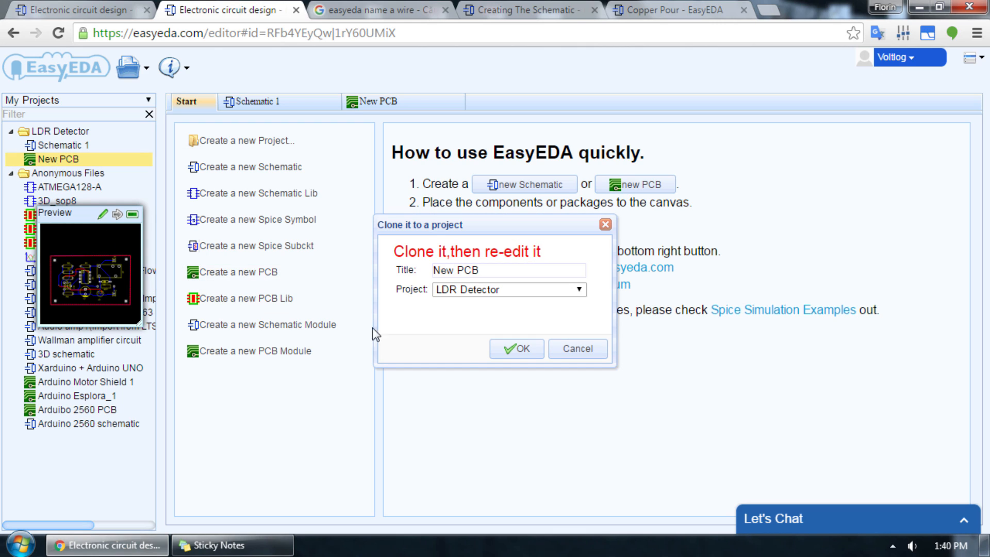
pyautogui.click(493, 269)
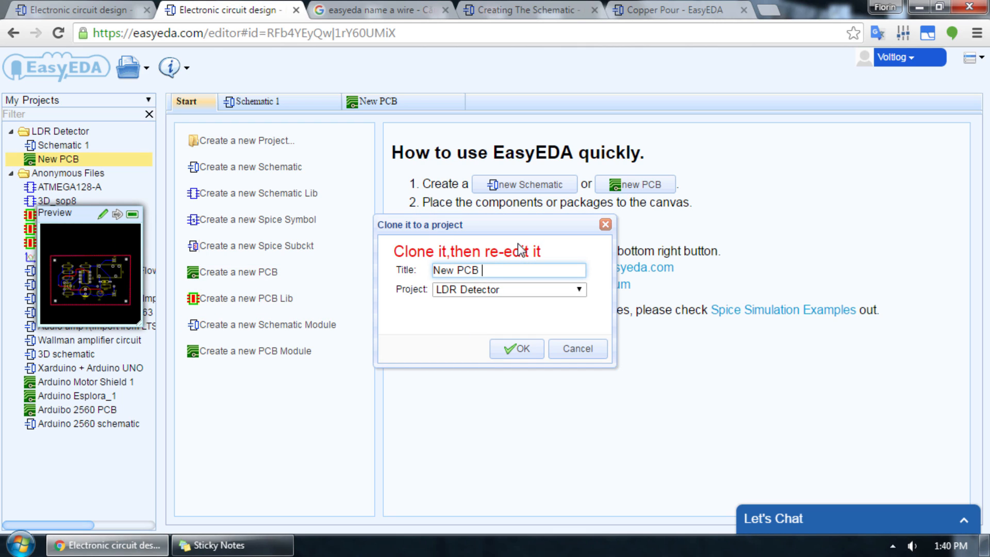
pyautogui.press('Return')
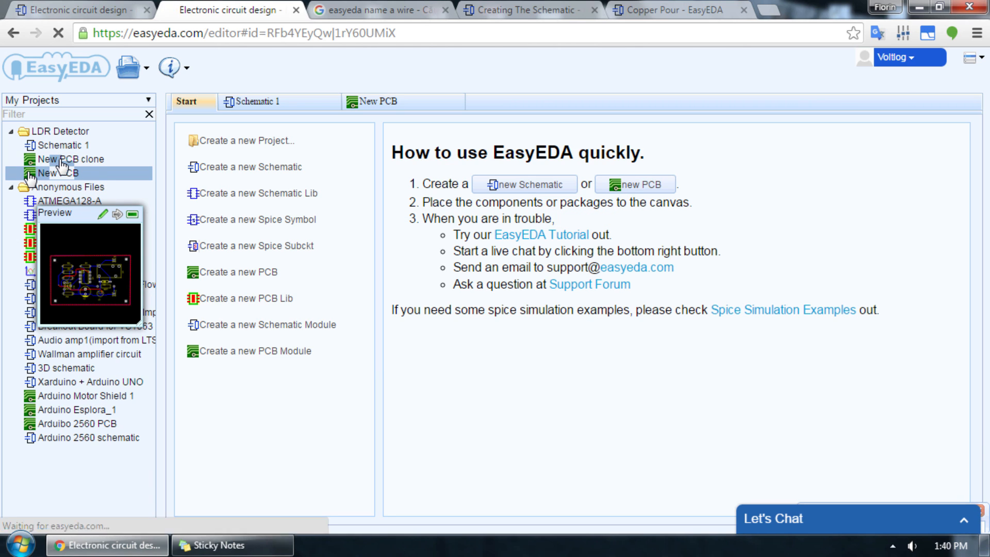
pyautogui.doubleClick(60, 160)
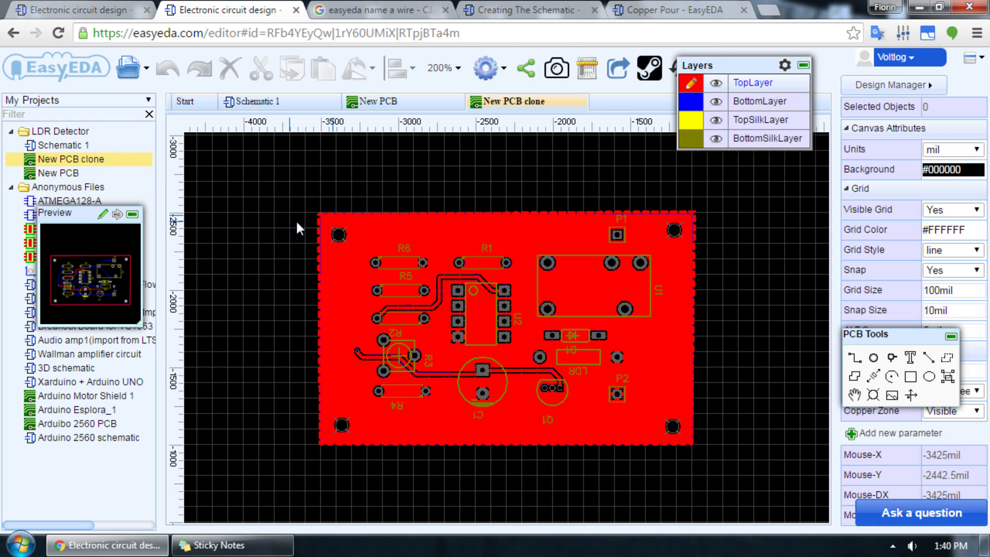
# Step: Delete the top copper area and remove all routed tracks from the cloned board
pyautogui.click(376, 212)
pyautogui.press('Delete')
pyautogui.click(970, 58)
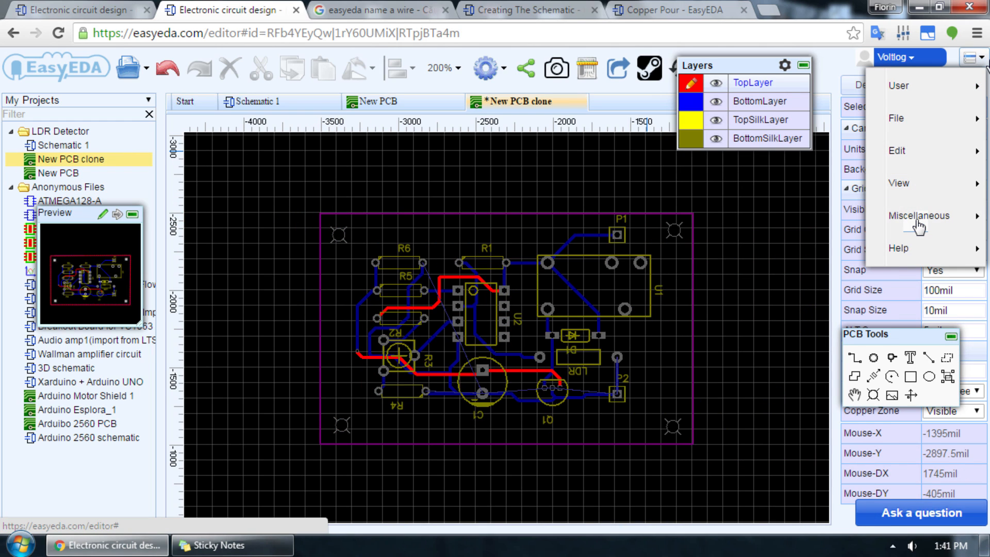
pyautogui.moveTo(919, 227)
pyautogui.click(713, 330)
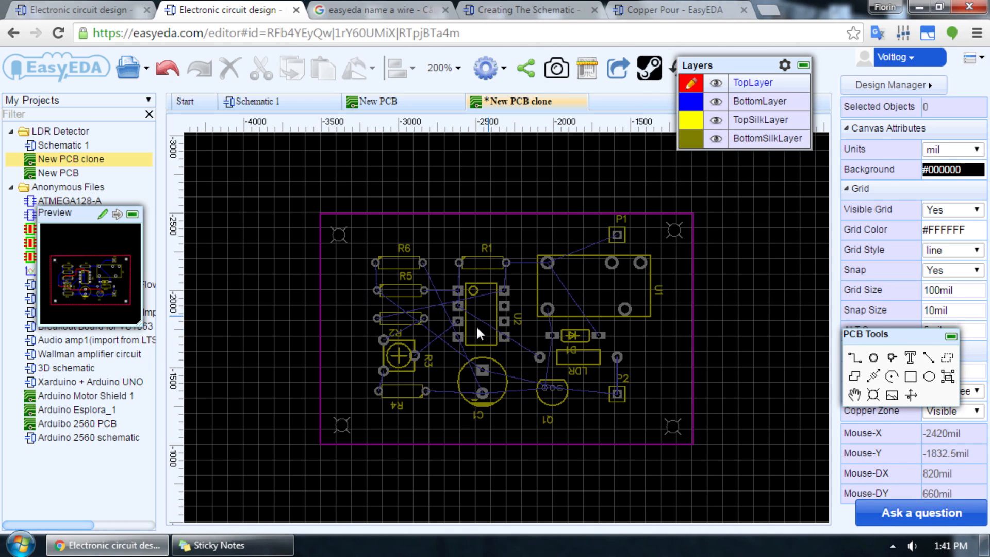
# Step: Run the auto router on the cloned board with Router Layers set to All
pyautogui.moveTo(719, 70); pyautogui.dragTo(788, 64)
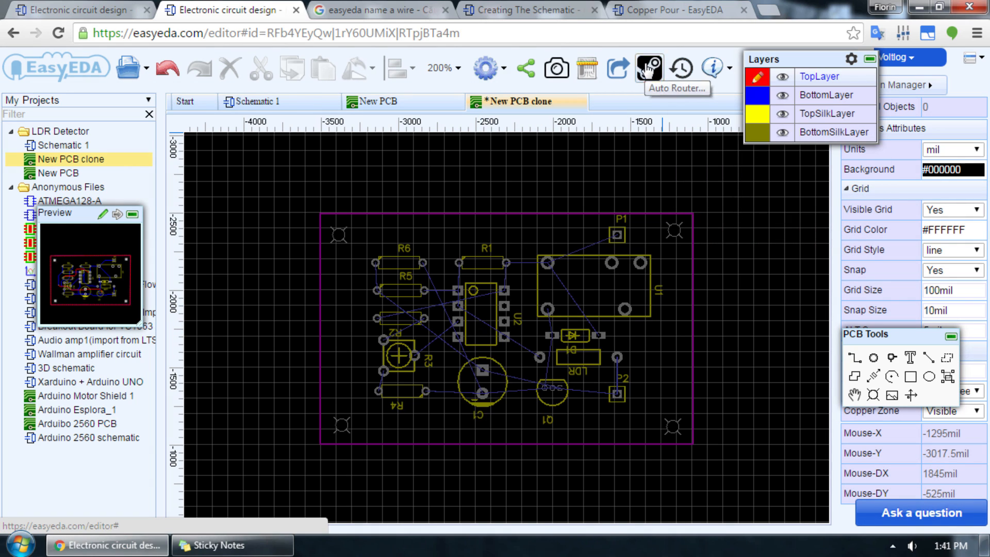
pyautogui.click(649, 69)
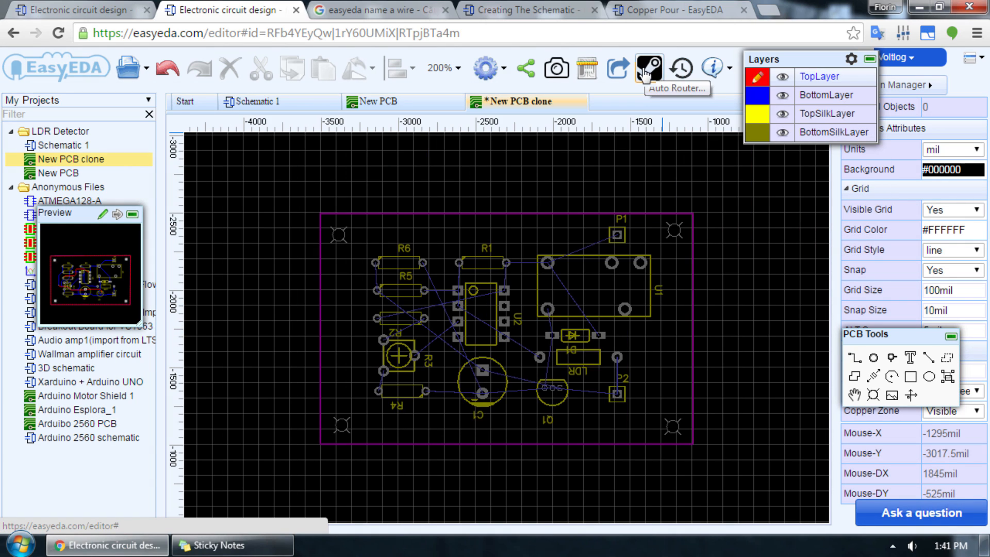
pyautogui.click(647, 70)
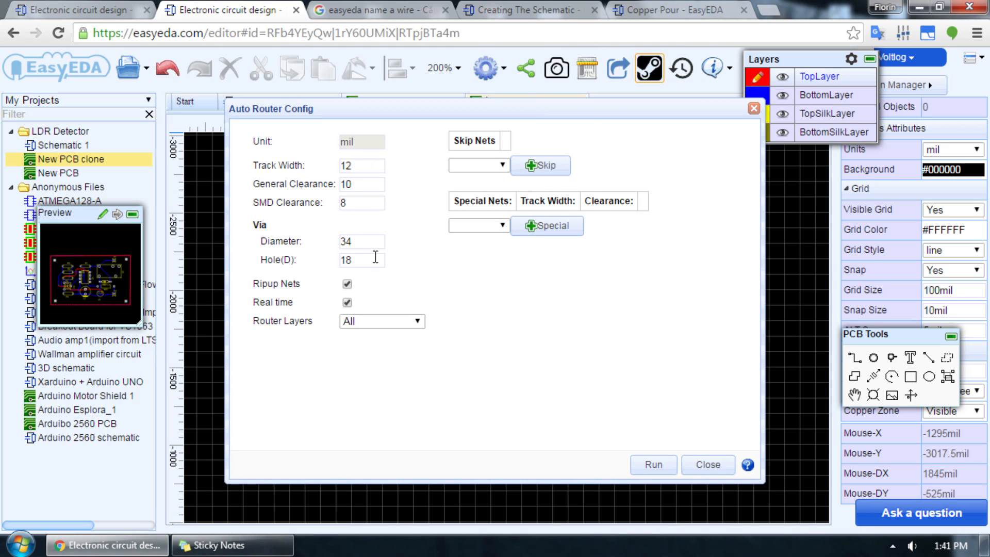
pyautogui.click(371, 321)
pyautogui.click(368, 325)
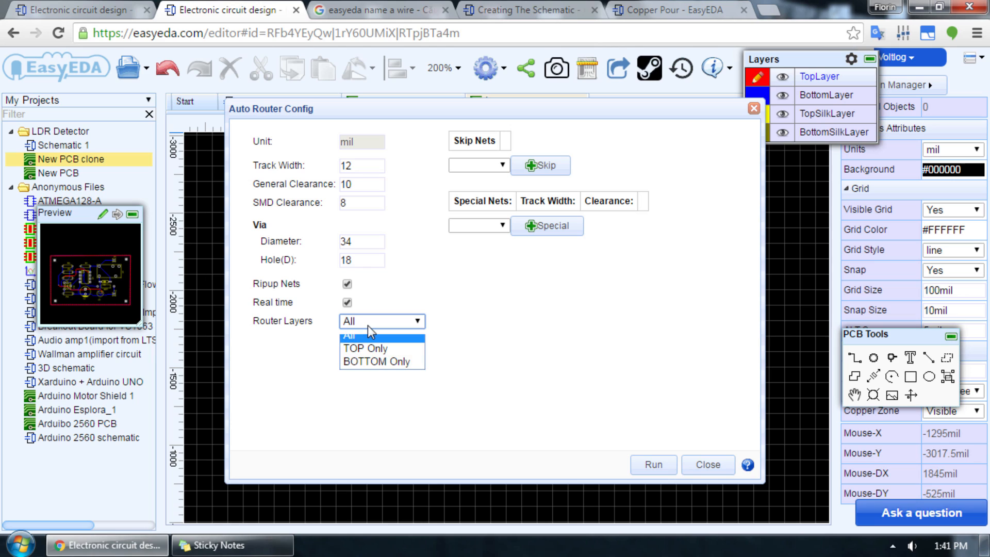
pyautogui.click(673, 464)
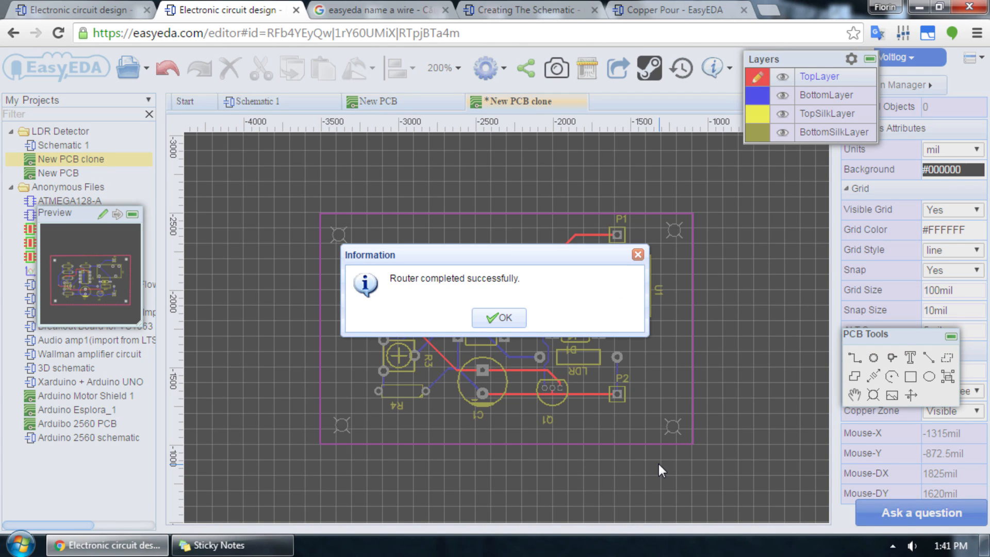
# Step: Examine the auto-routed tracks on the cloned board and preview the board in Photo View
pyautogui.click(491, 318)
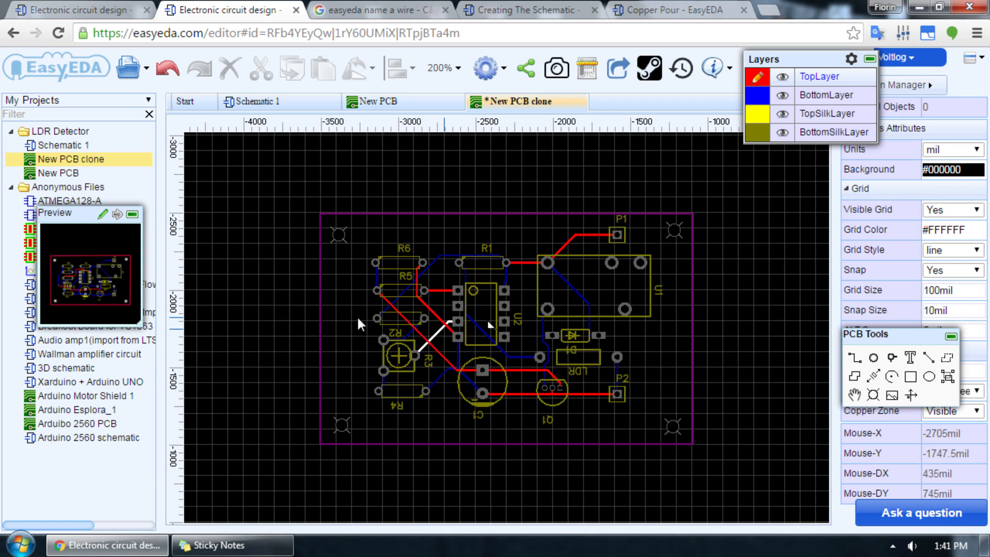
pyautogui.scroll(1, 351, 316)
pyautogui.scroll(-1, 487, 318)
pyautogui.scroll(1, 495, 482)
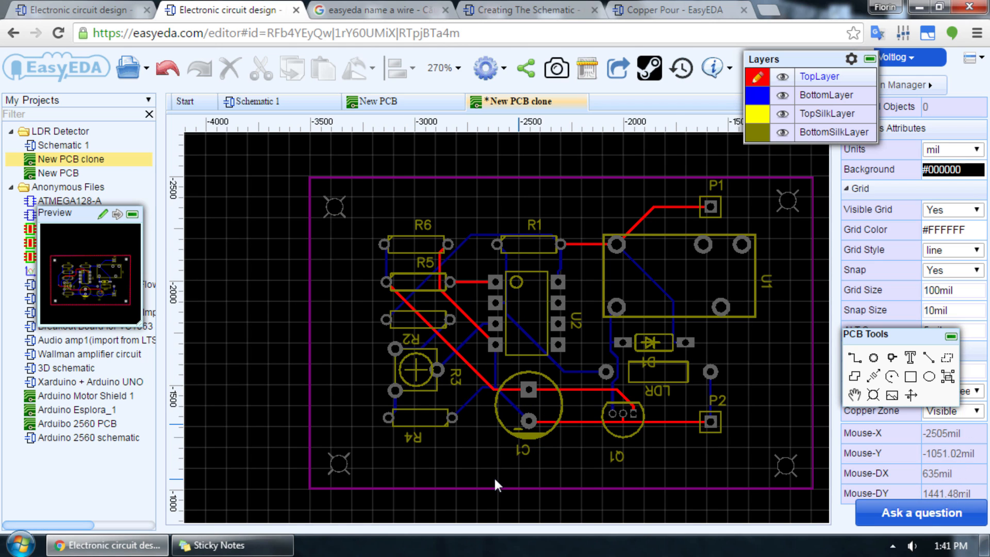
pyautogui.scroll(-2, 191, 347)
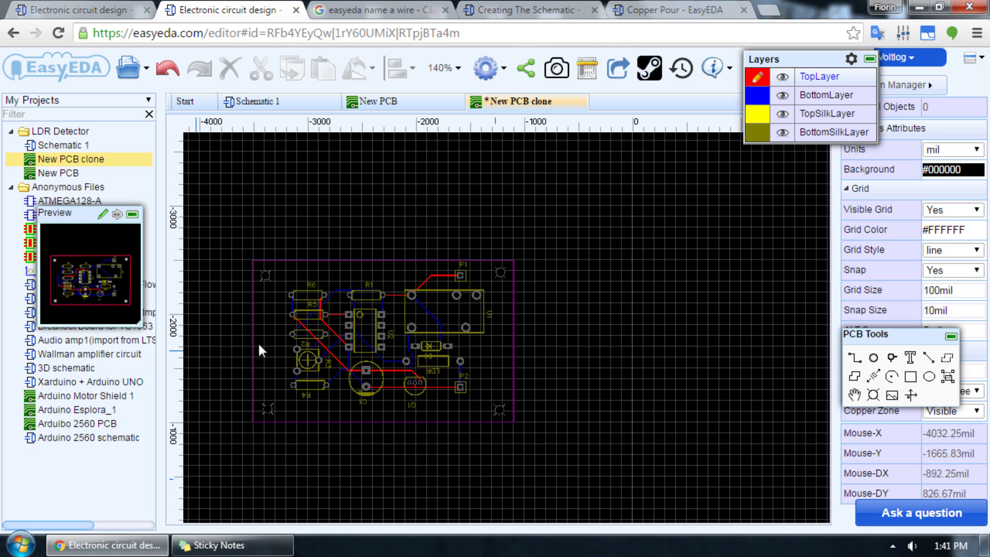
pyautogui.scroll(2, 293, 341)
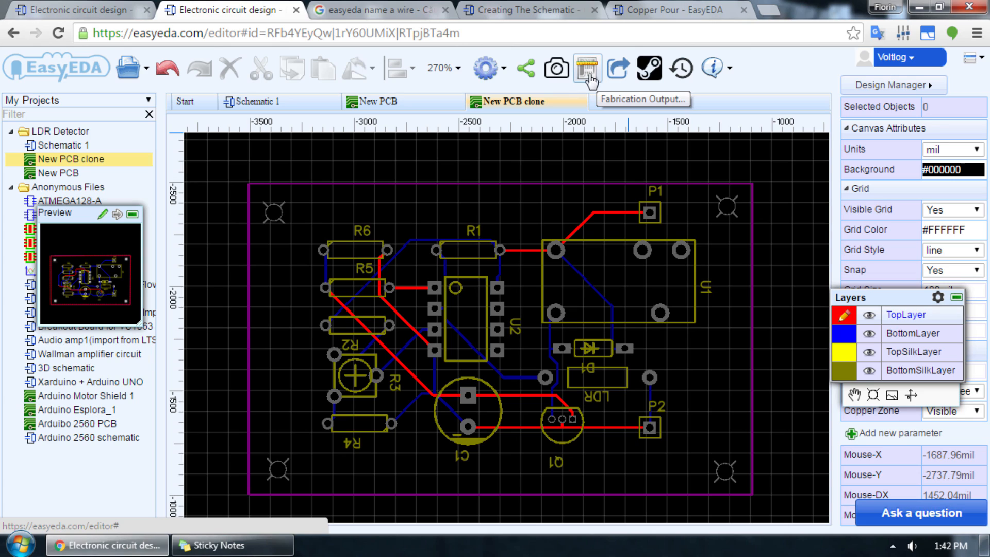
pyautogui.click(545, 77)
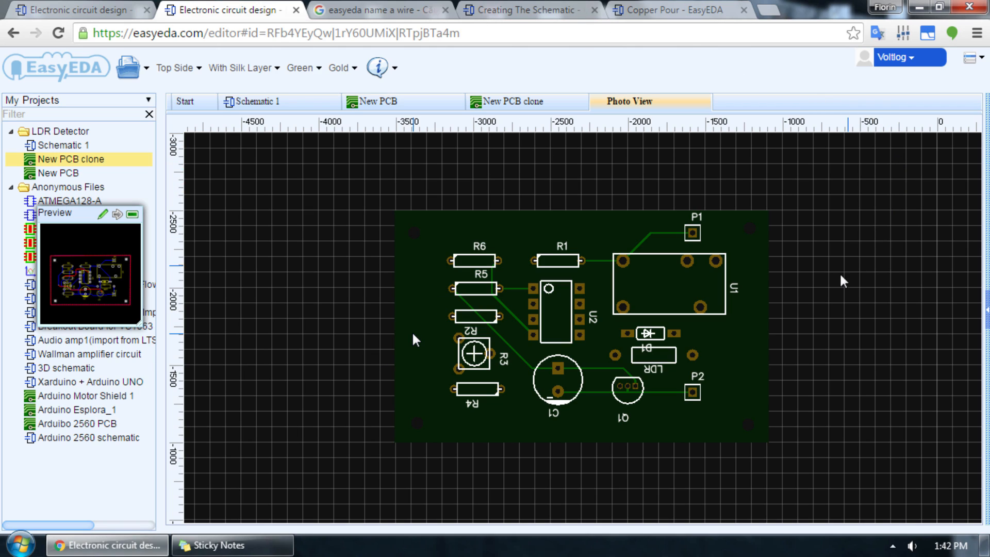
pyautogui.click(496, 101)
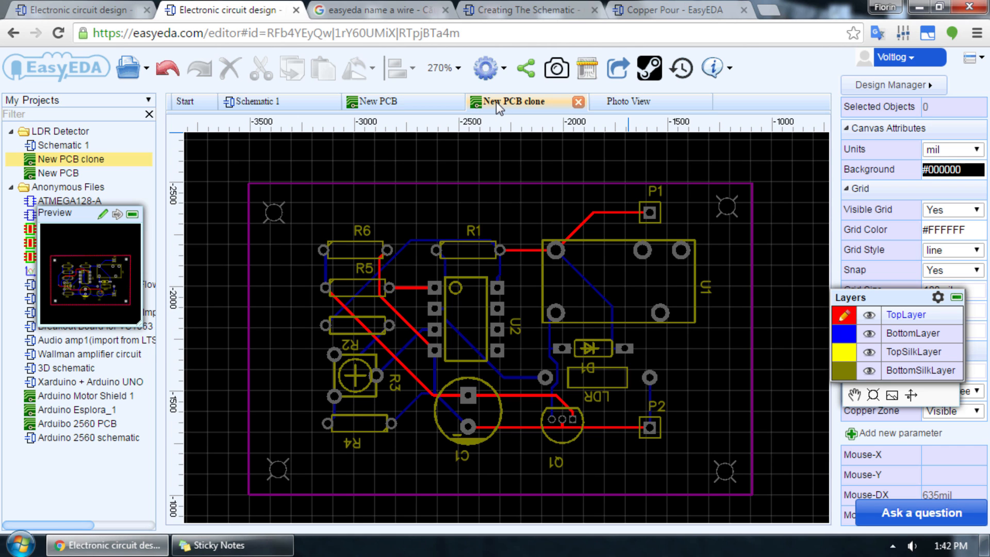
# Step: Open the fabrication output order page for the cloned board and check the choices for PCB quantity and different designs in panel
pyautogui.click(588, 70)
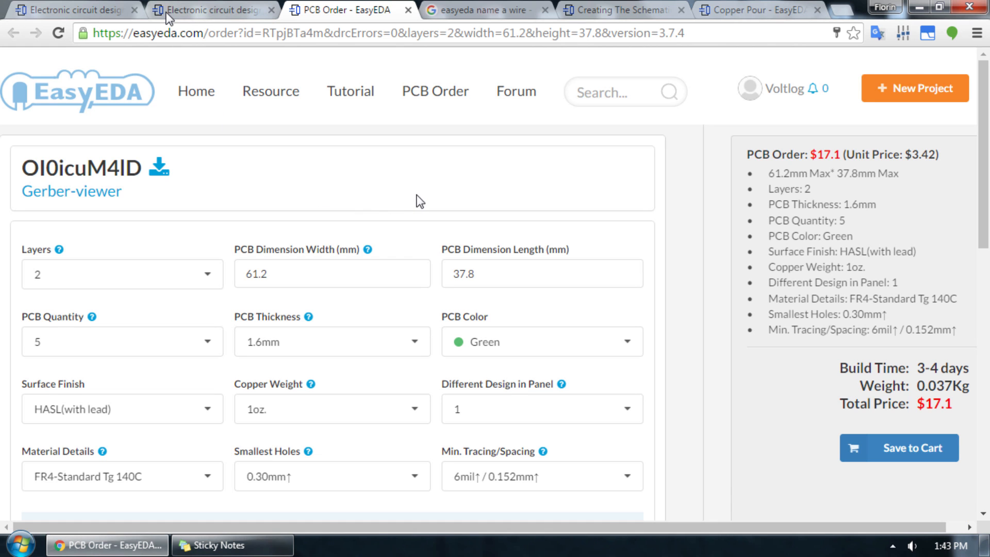
pyautogui.scroll(-4, 420, 202)
pyautogui.click(420, 201)
pyautogui.click(640, 319)
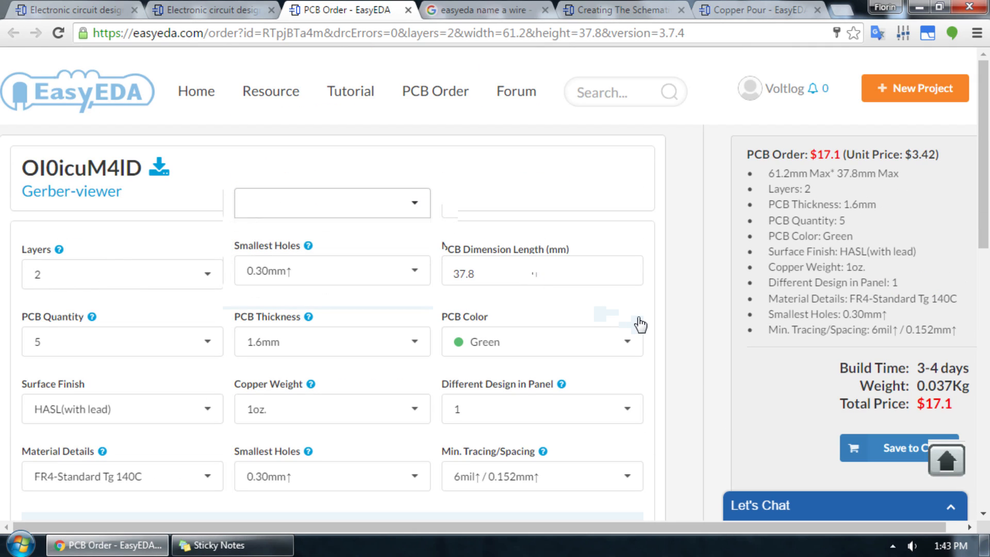
pyautogui.scroll(4, 639, 320)
pyautogui.scroll(-2, 640, 323)
pyautogui.click(640, 324)
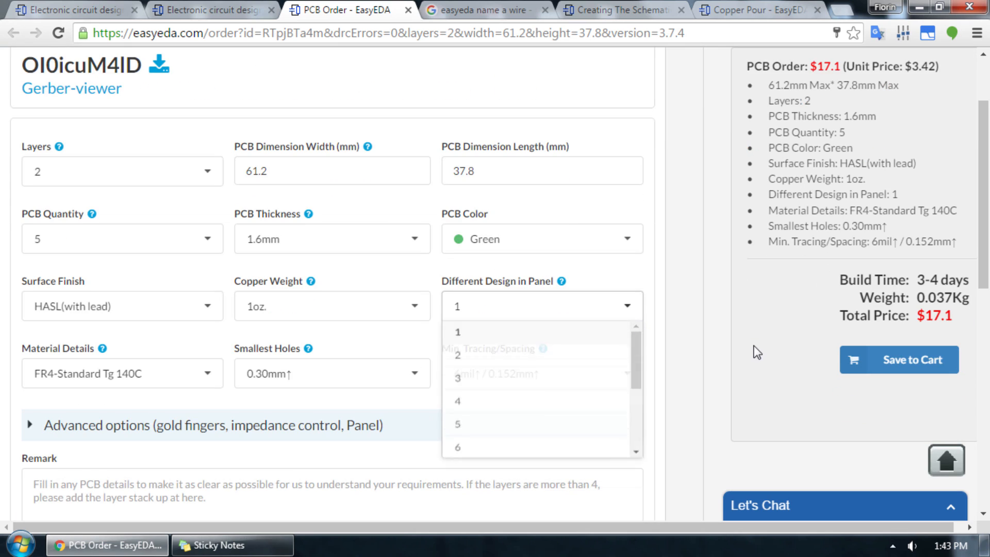
pyautogui.click(115, 247)
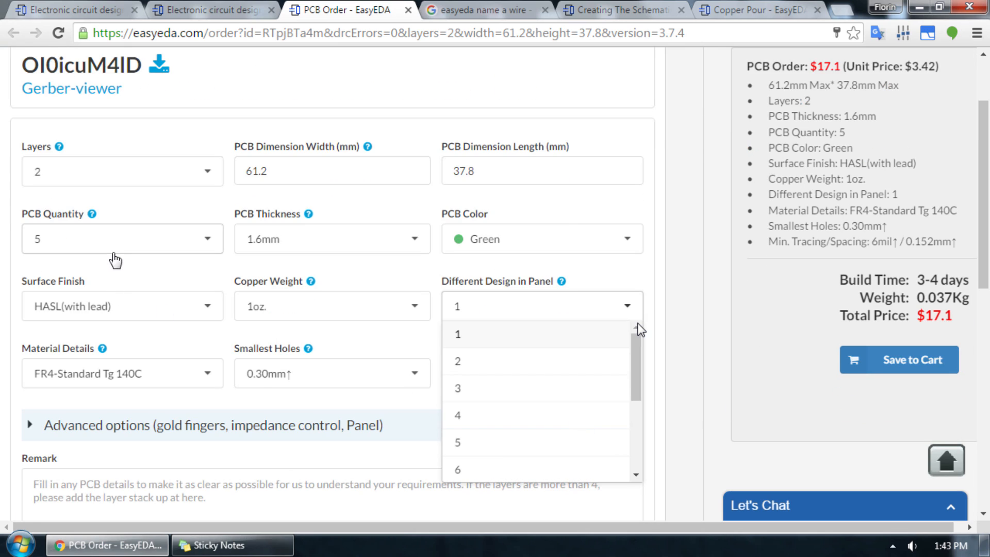
pyautogui.click(951, 313)
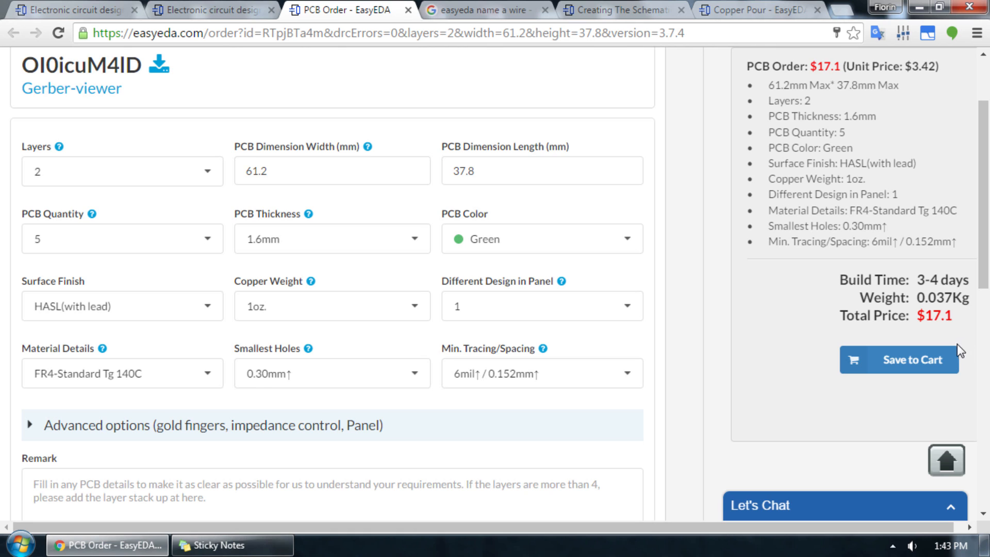
# Step: Review the rest of the PCB order page, including the advanced options, laser stencil, notes and price summary
pyautogui.scroll(-7, 962, 350)
pyautogui.scroll(-1, 965, 343)
pyautogui.scroll(6, 69, 325)
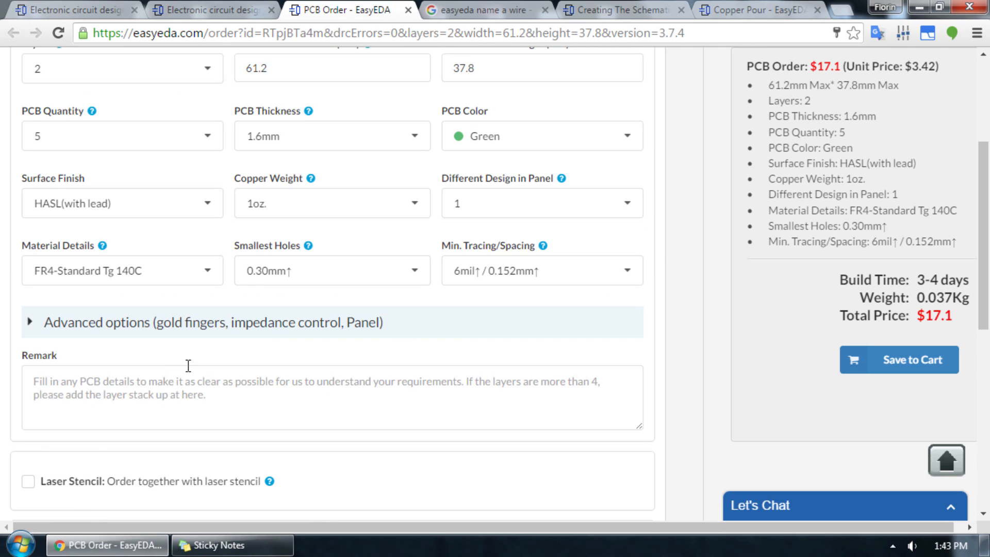
pyautogui.click(159, 328)
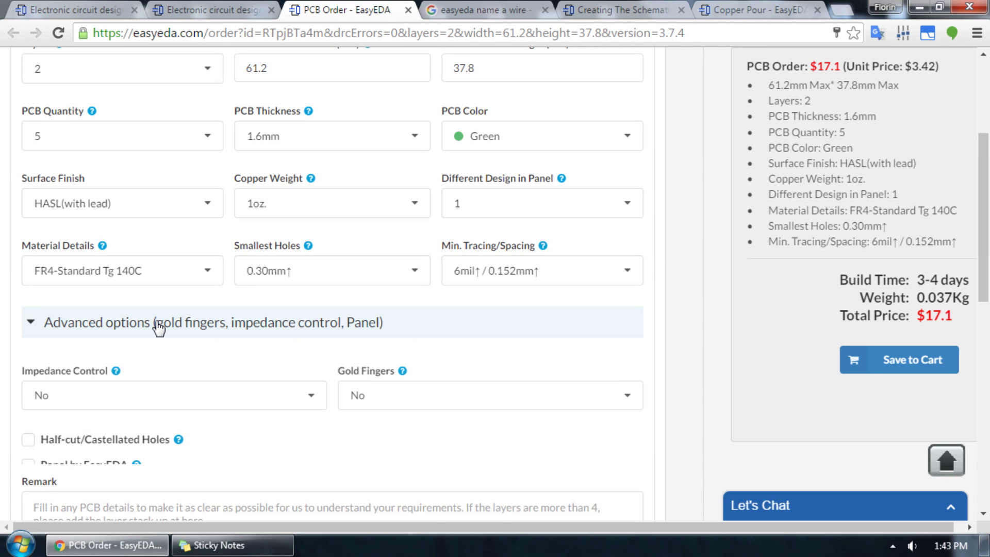
pyautogui.click(159, 328)
pyautogui.scroll(-6, 159, 325)
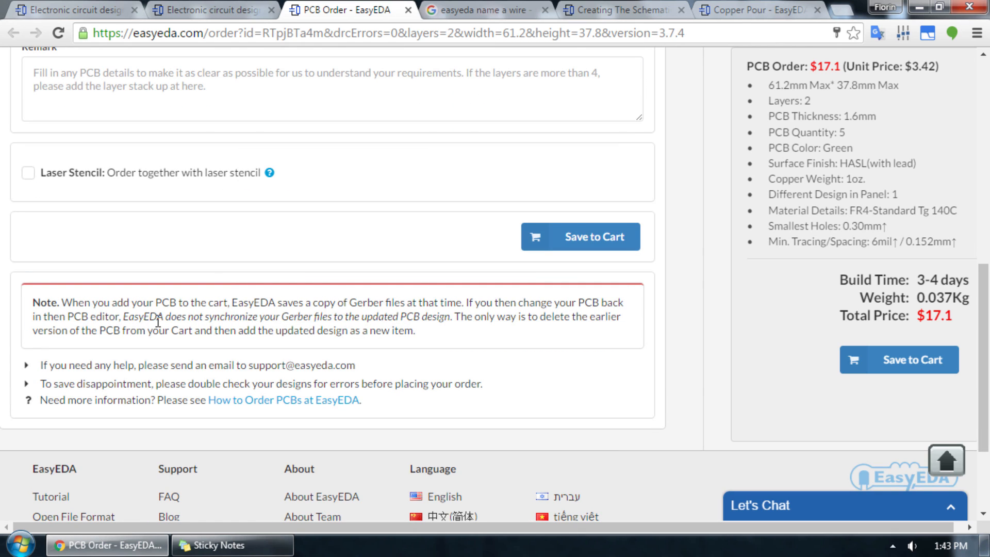
pyautogui.scroll(-3, 158, 320)
pyautogui.scroll(7, 892, 256)
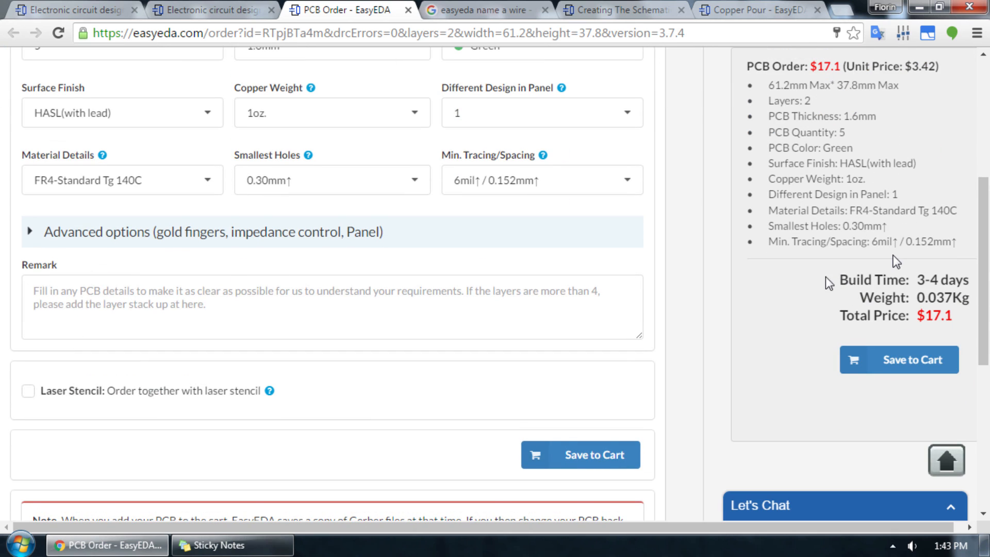
pyautogui.scroll(6, 773, 307)
pyautogui.scroll(-6, 793, 300)
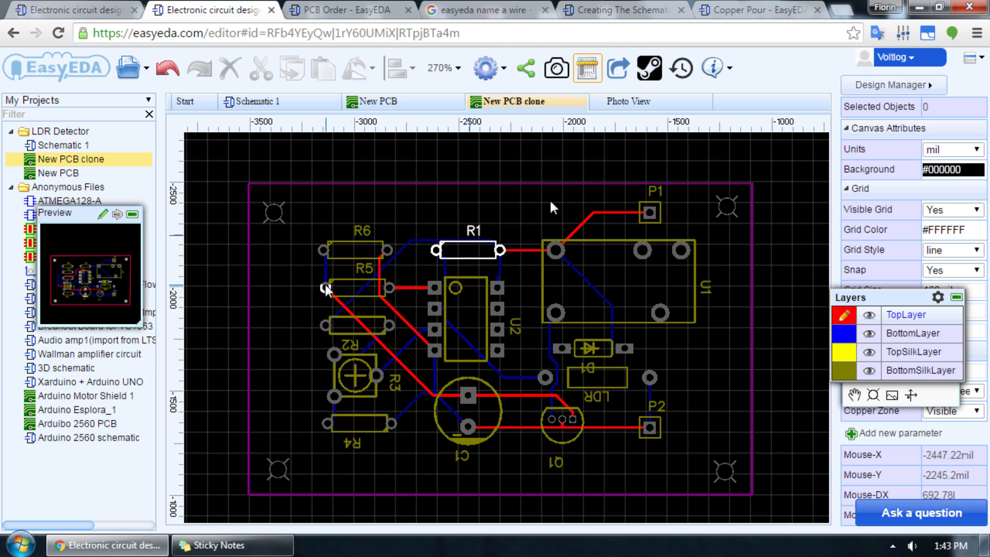
# Step: Check the available export formats for the cloned board in the editor and close the export dialog without exporting
pyautogui.click(146, 73)
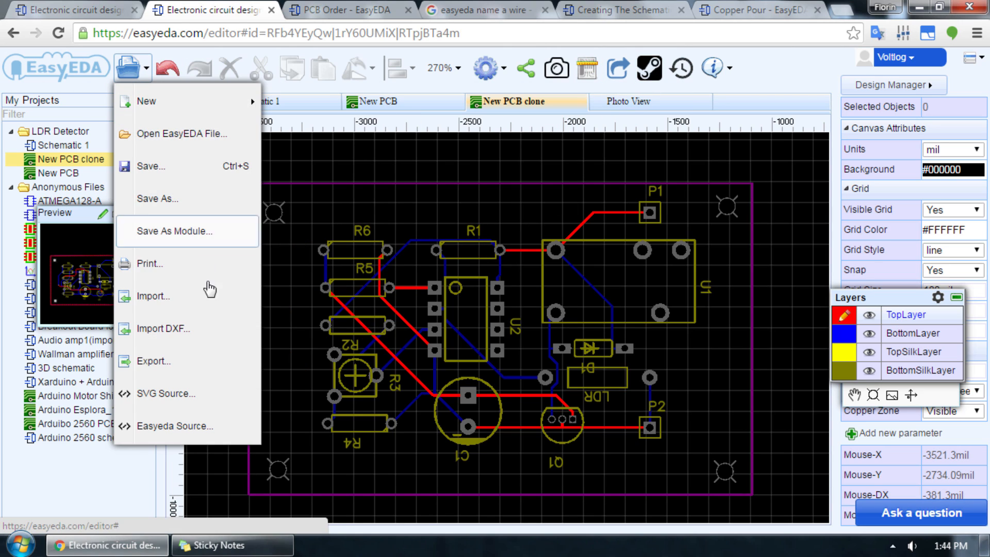
pyautogui.click(207, 373)
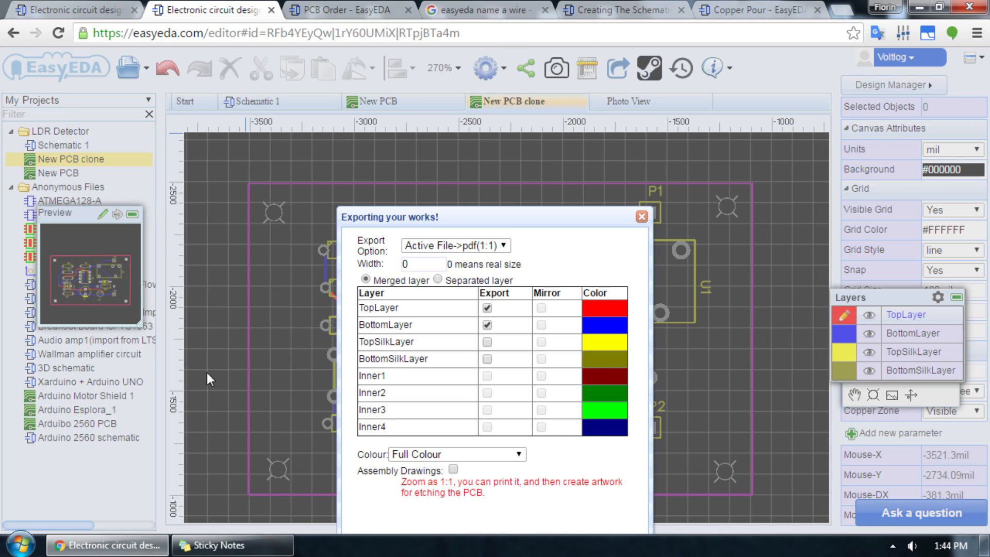
pyautogui.click(490, 247)
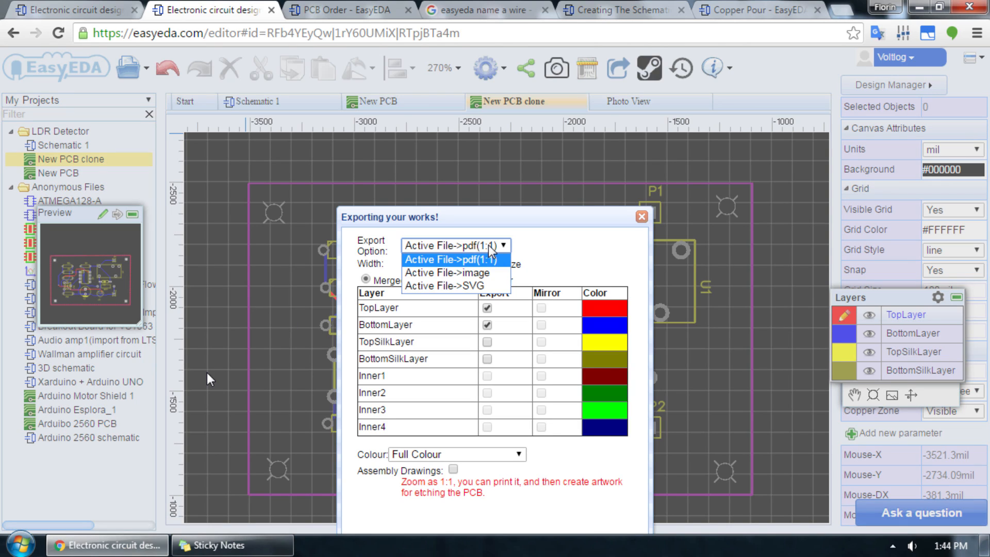
pyautogui.click(491, 247)
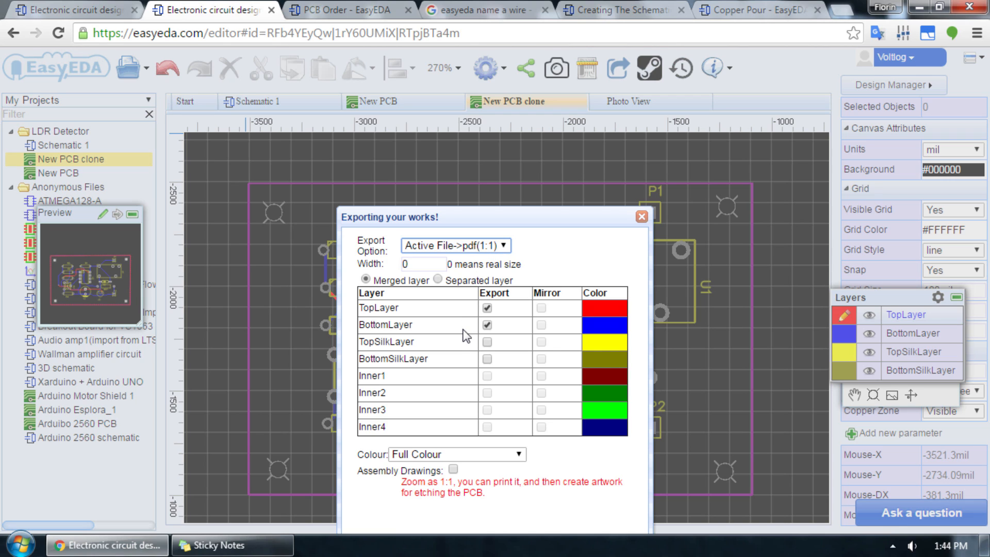
pyautogui.click(642, 218)
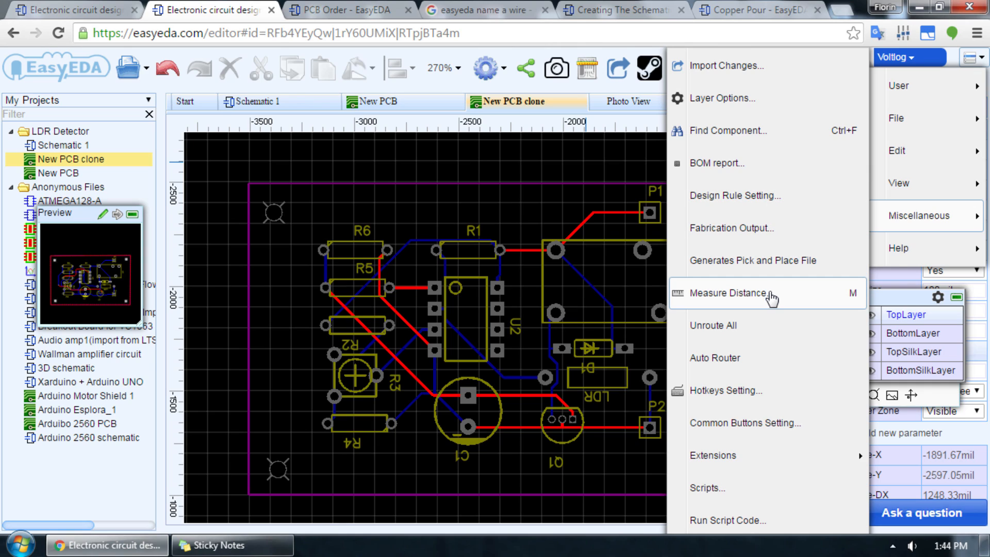
# Step: Measure the distance between the two upper mounting holes of the cloned board
pyautogui.moveTo(738, 468)
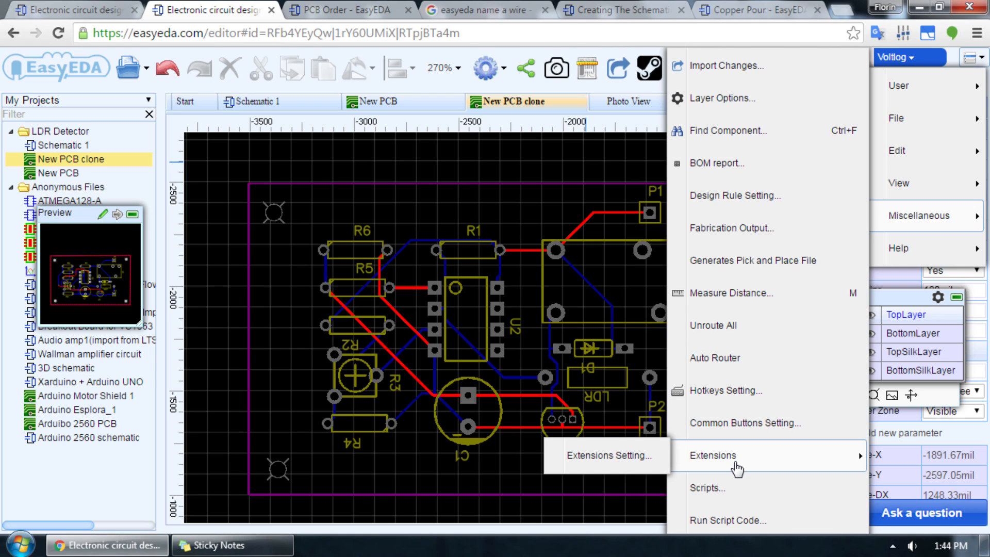
pyautogui.click(735, 305)
pyautogui.click(274, 211)
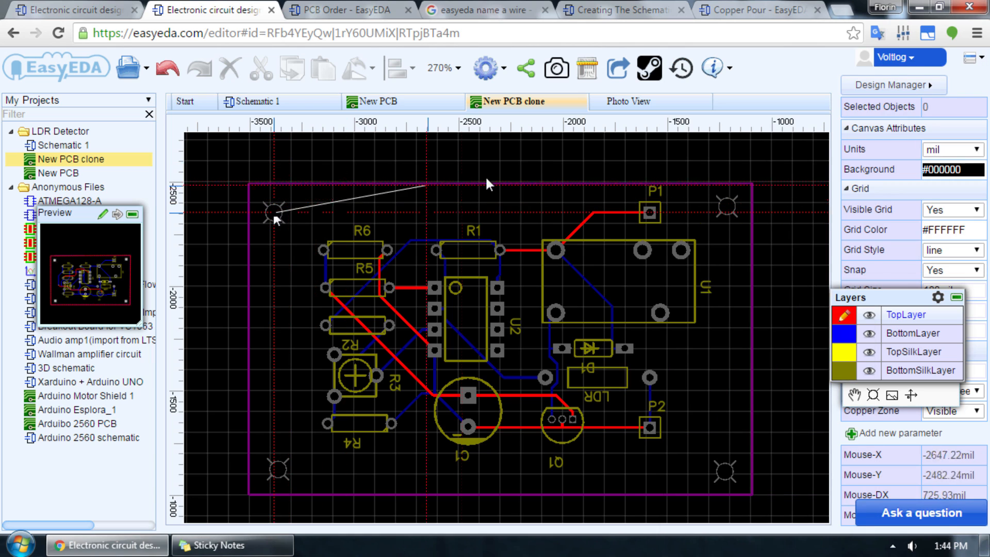
pyautogui.click(726, 209)
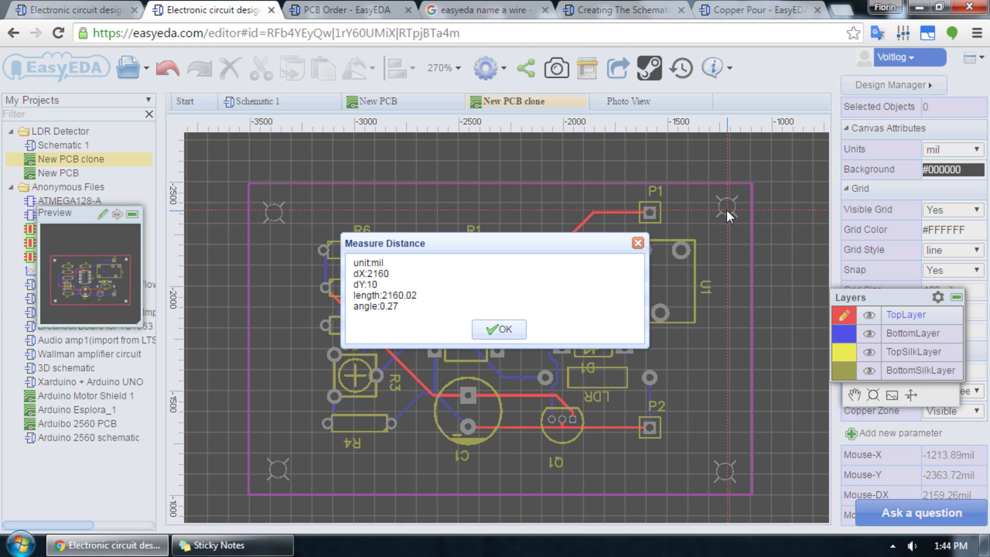
pyautogui.click(501, 330)
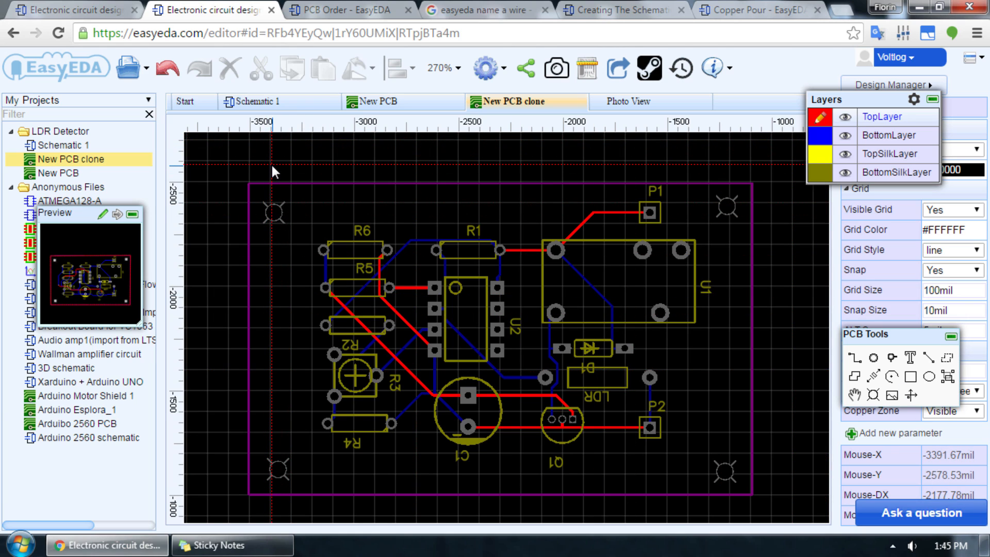
# Step: Add a horizontal dimension of about 0.93" above the board and a vertical one of about 1.51" beside its left edge
pyautogui.click(537, 160)
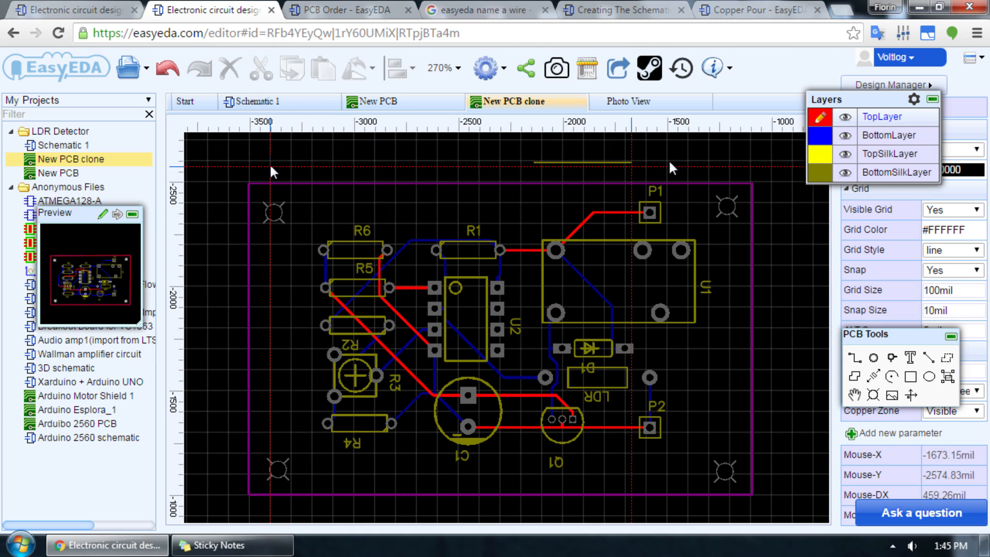
pyautogui.click(730, 161)
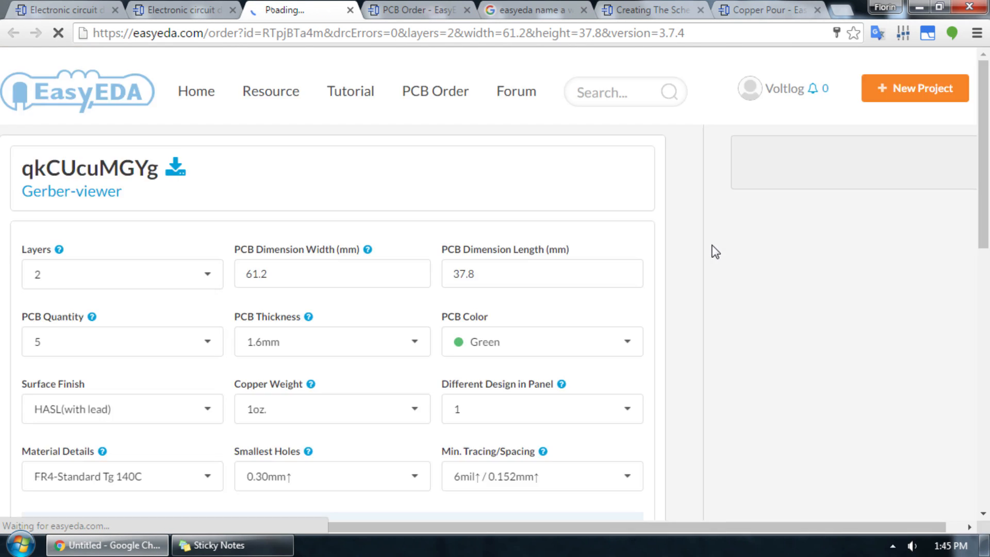
# Step: Generate the fabrication output of the dimensioned board again and open its files in the Gerber viewer
pyautogui.click(254, 341)
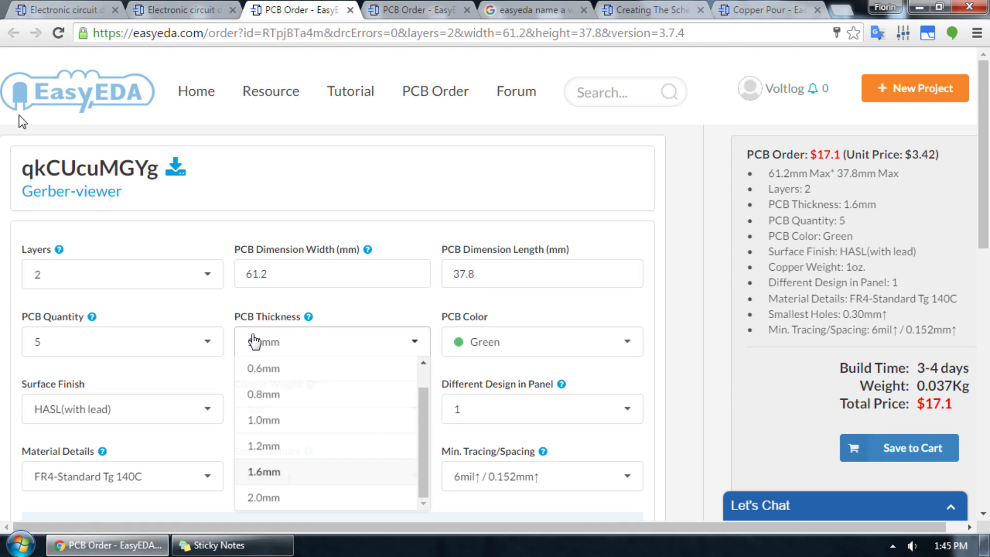
pyautogui.click(91, 198)
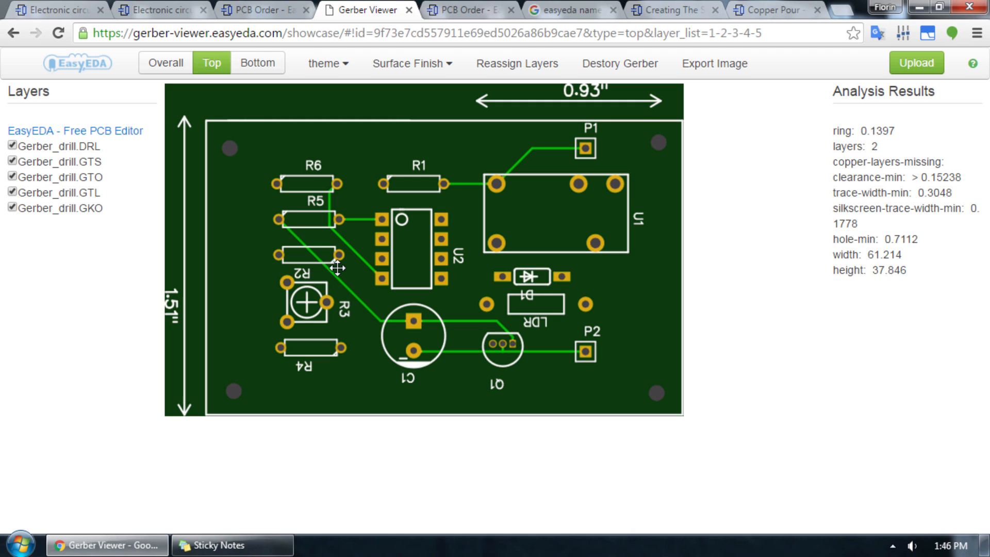
# Step: Try the Red and Copper themes on the board in the Gerber viewer
pyautogui.click(330, 63)
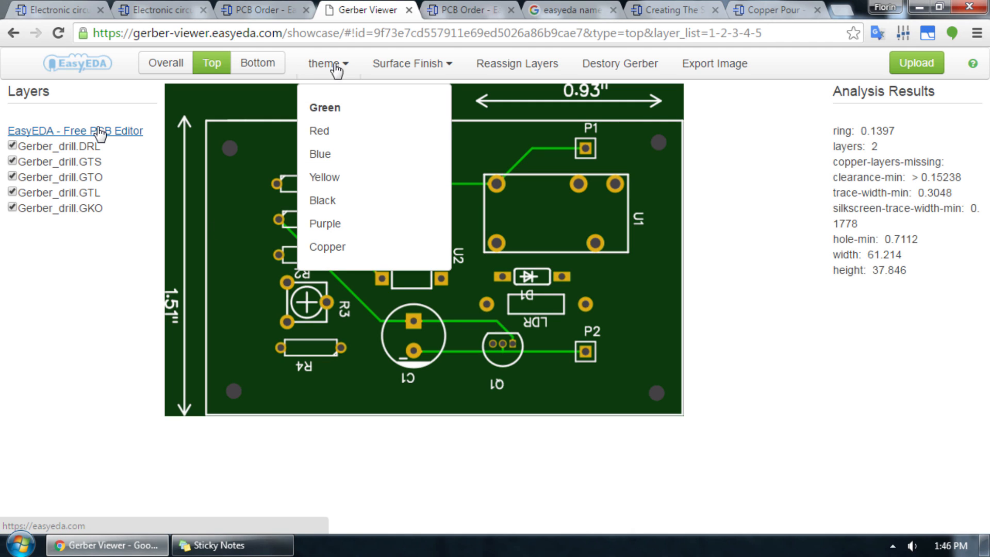
pyautogui.click(312, 137)
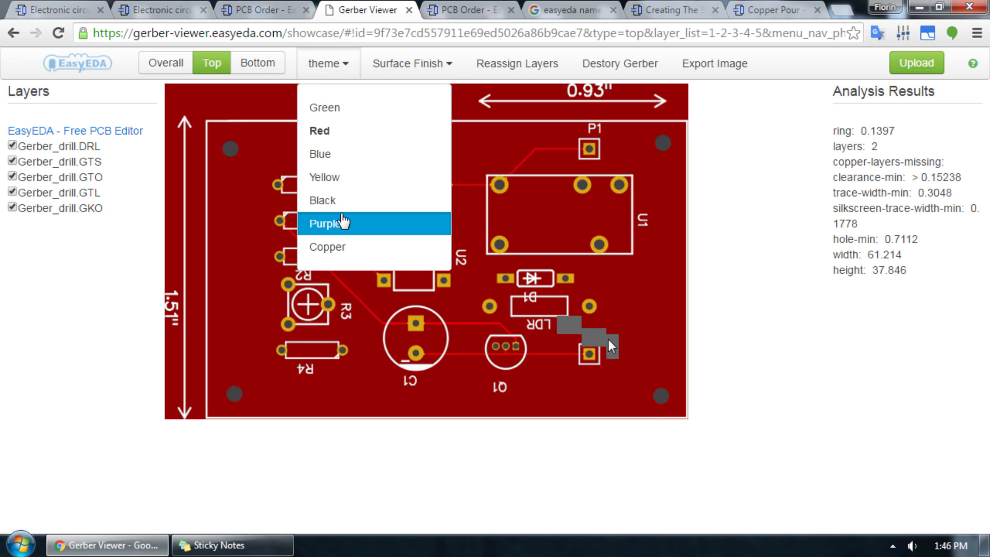
pyautogui.click(329, 247)
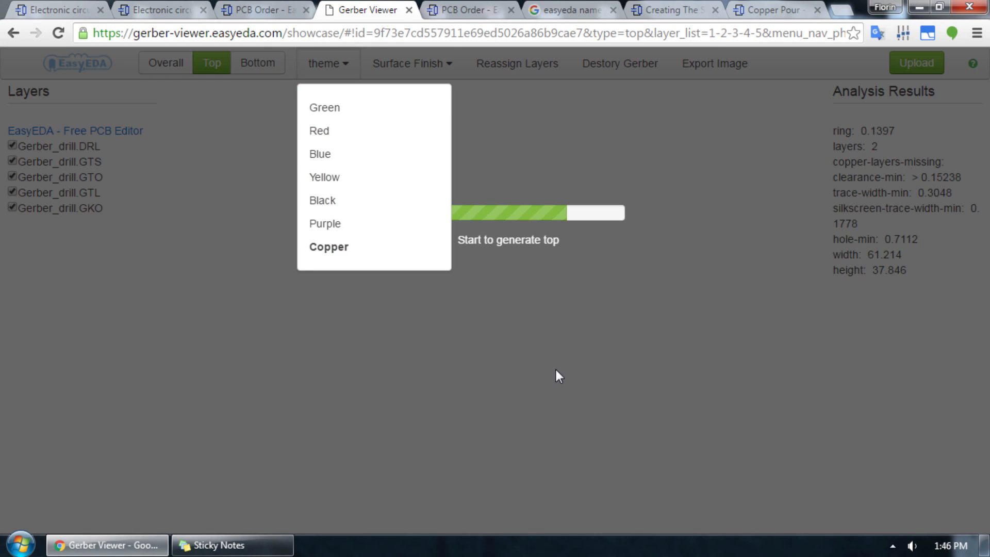
# Step: Set the Gerber viewer's theme to Black and the surface finish to Silver
pyautogui.click(336, 71)
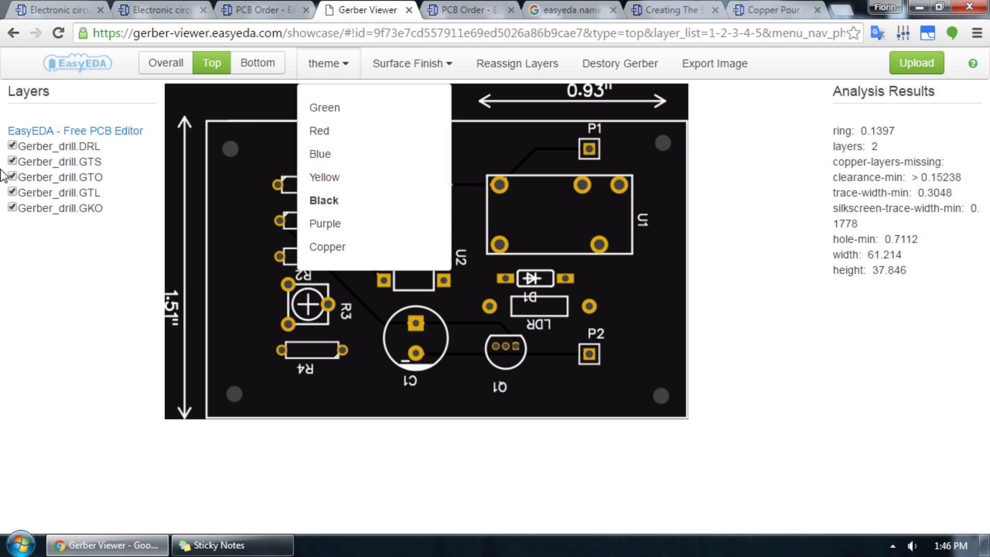
pyautogui.click(433, 67)
pyautogui.click(435, 66)
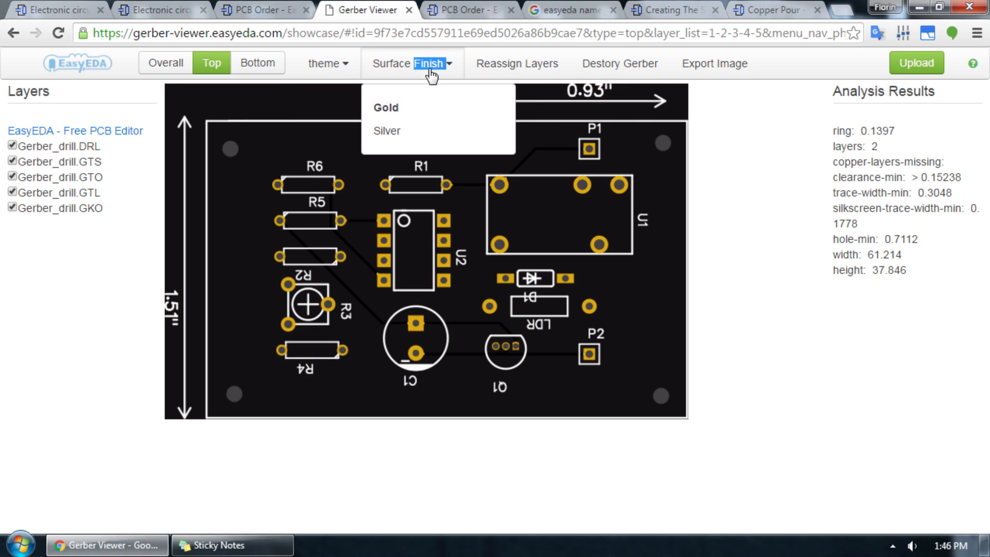
pyautogui.click(393, 137)
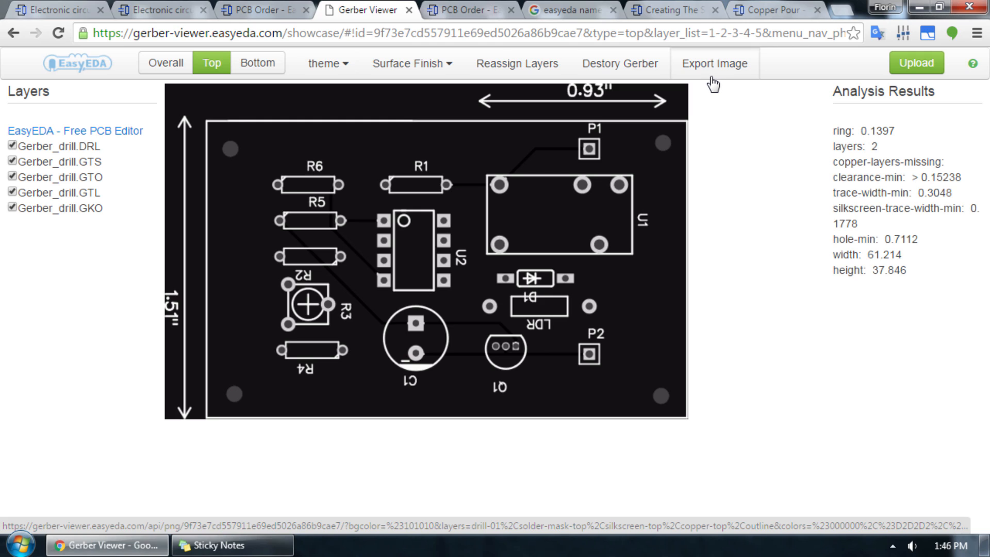
# Step: Load the dummy Gerber files into the viewer and toggle the dummy.TXT layer off and on again
pyautogui.click(647, 81)
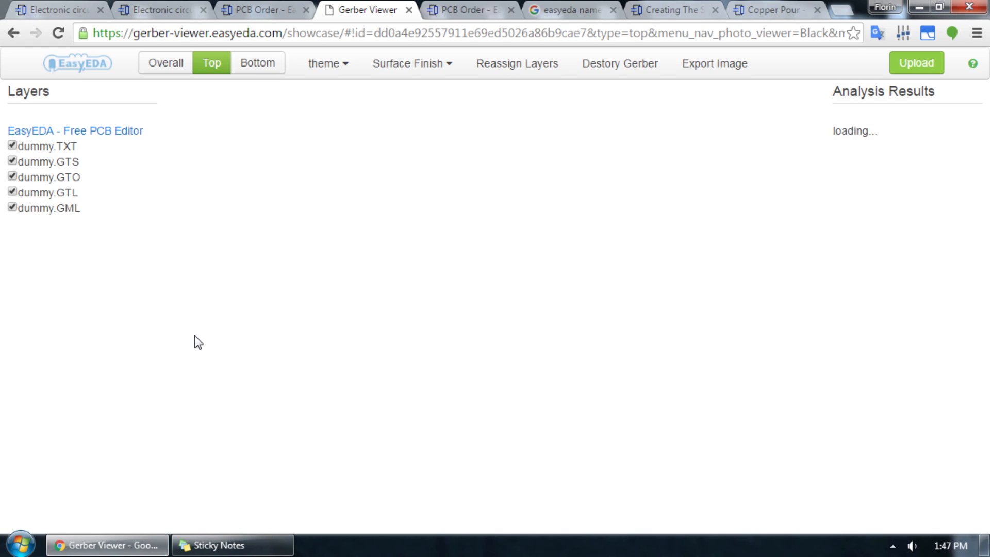
pyautogui.click(65, 147)
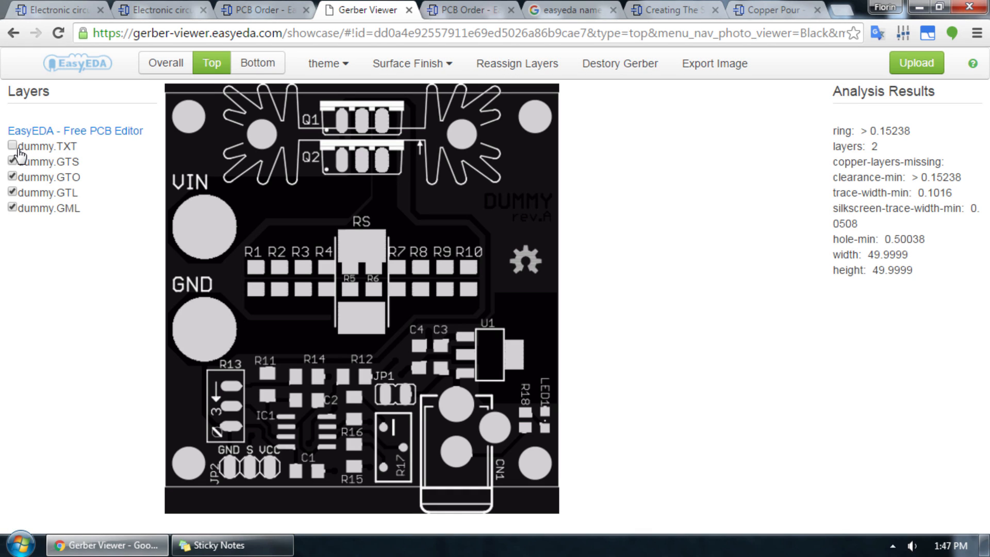
pyautogui.click(14, 146)
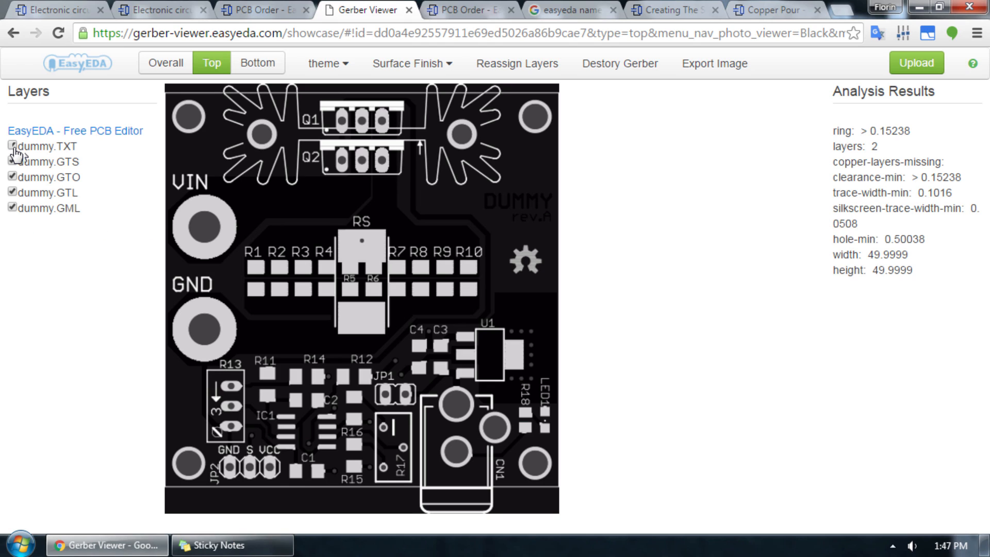